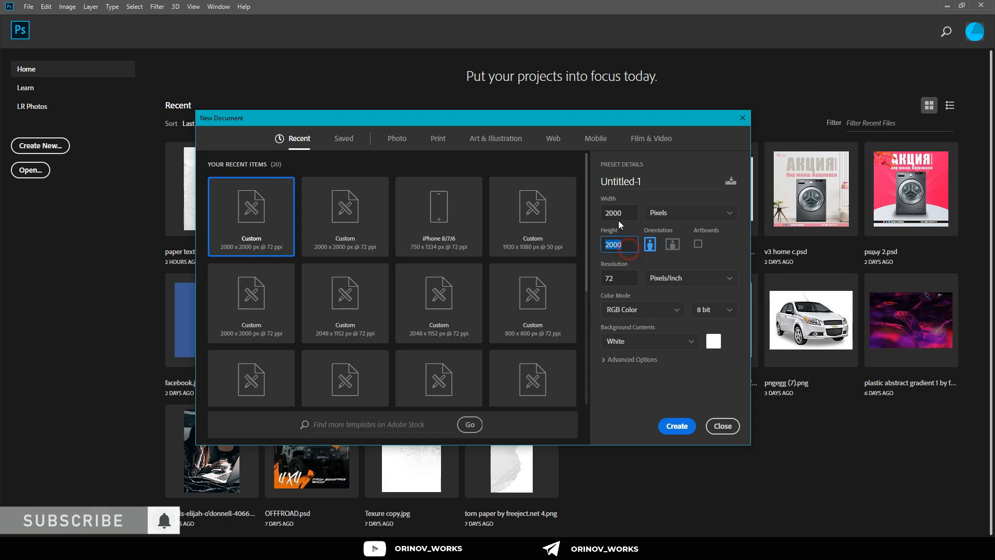
Step: Create a new 2000 x 2000 pixel RGB document at 72 pixels/inch with a white background and activate the Move tool
left_click(622, 213)
left_click(675, 426)
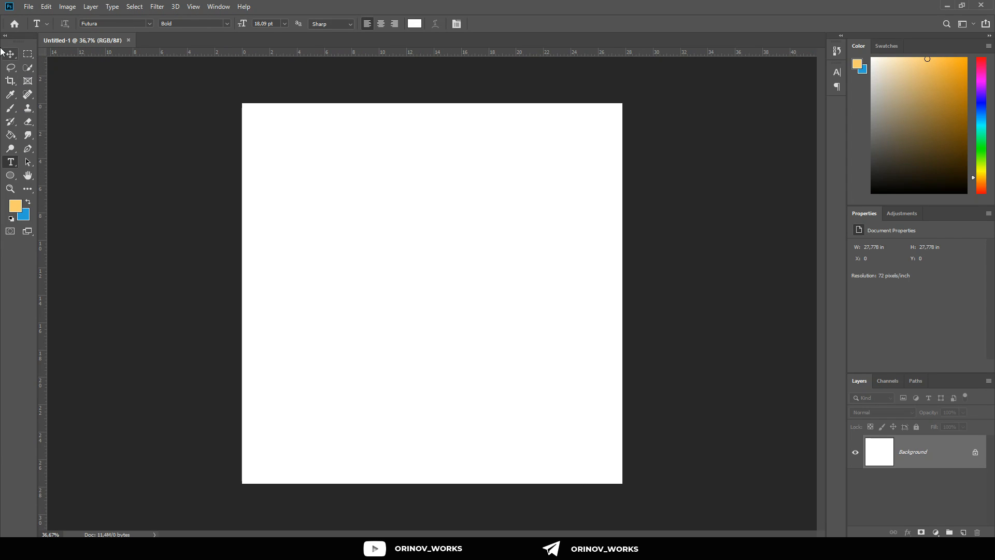
left_click(11, 54)
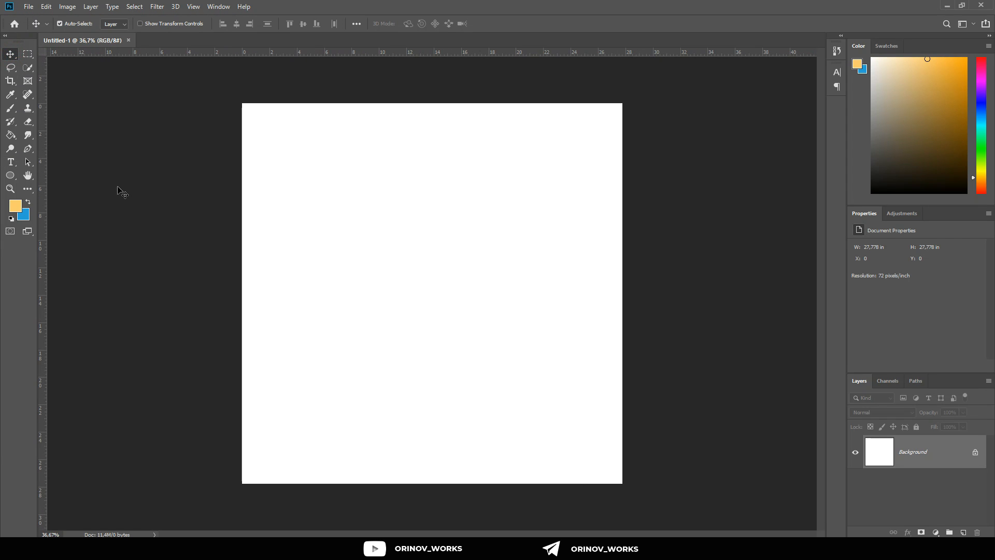
Step: Add a Solid Color fill layer in yellow #fccc68 above the background
left_click(931, 534)
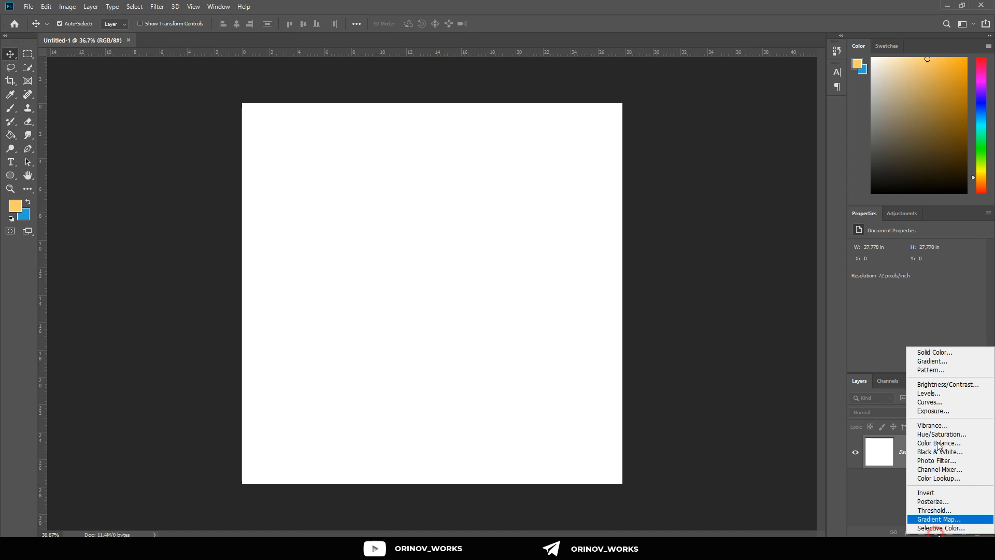
left_click(939, 349)
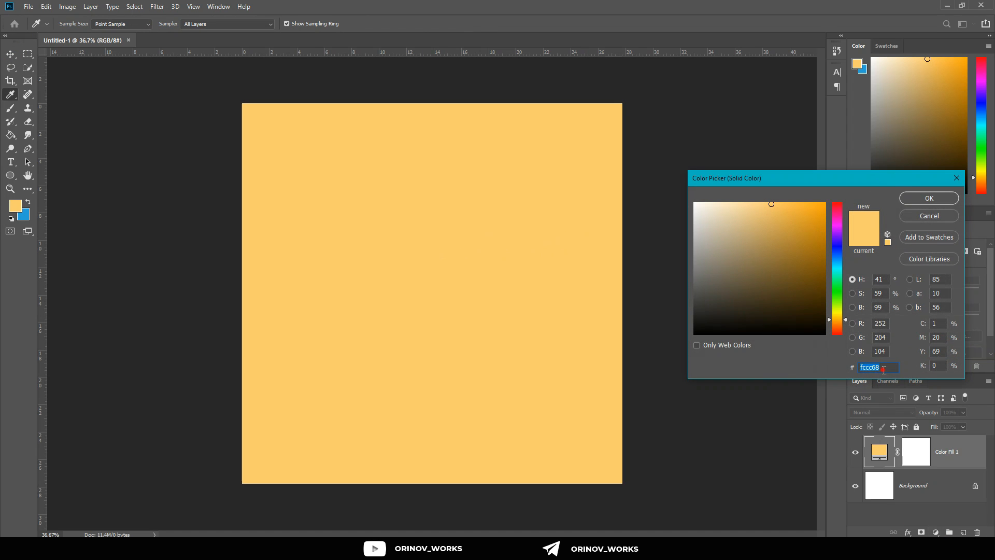
left_click(917, 199)
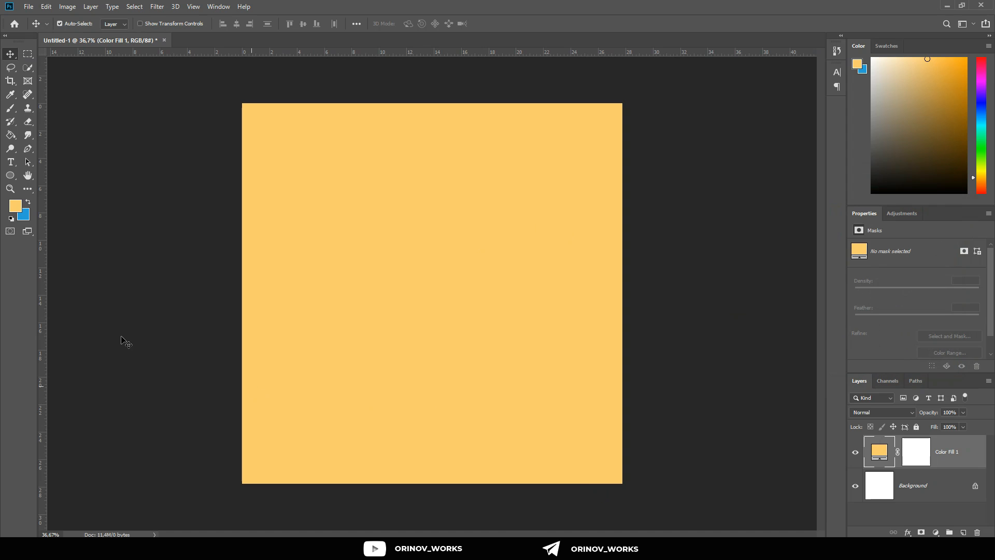
Step: Open the image "paper texture by freeject.net 4" from the RESOURCE folder and move it into the Untitled-1 document
left_click(28, 7)
left_click(42, 30)
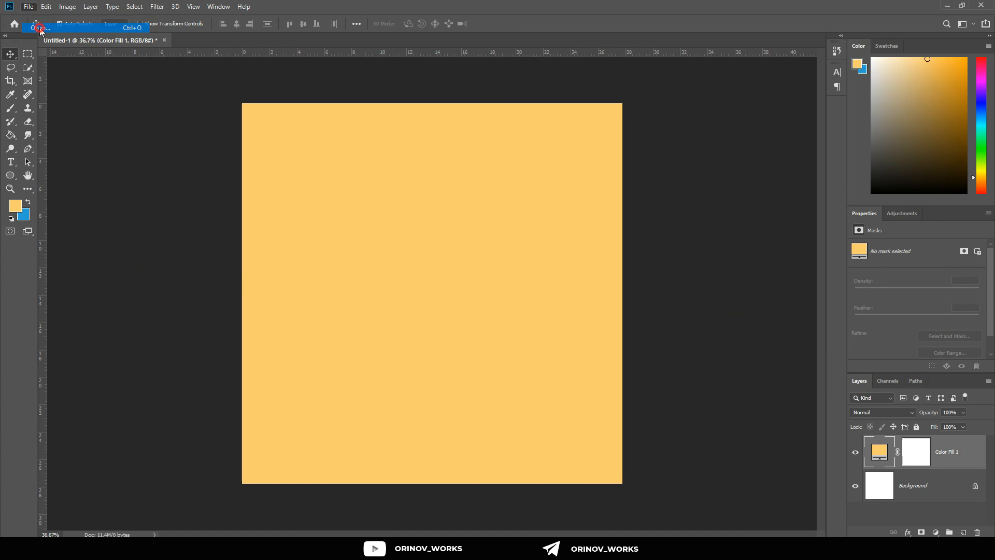
left_click(392, 109)
left_click(447, 165)
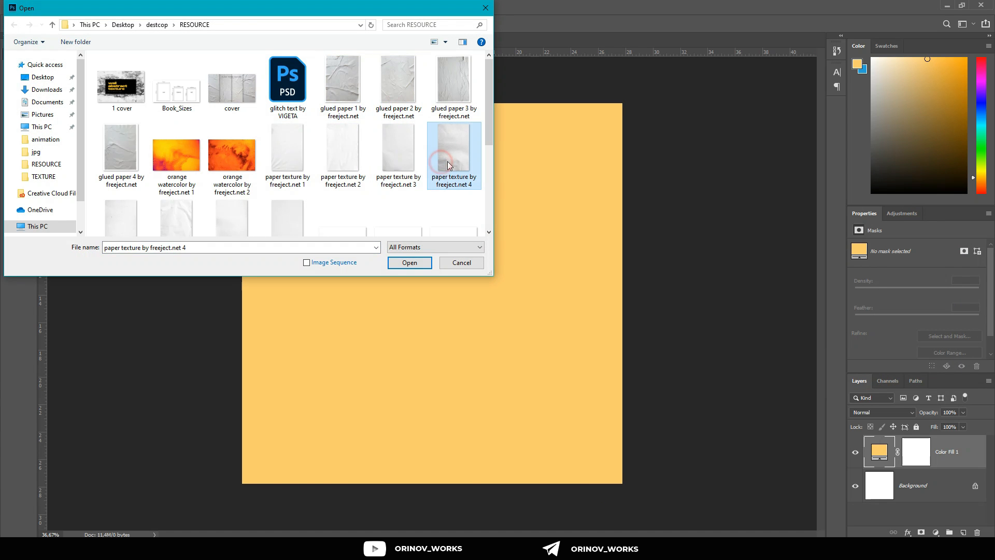
double_click(448, 164)
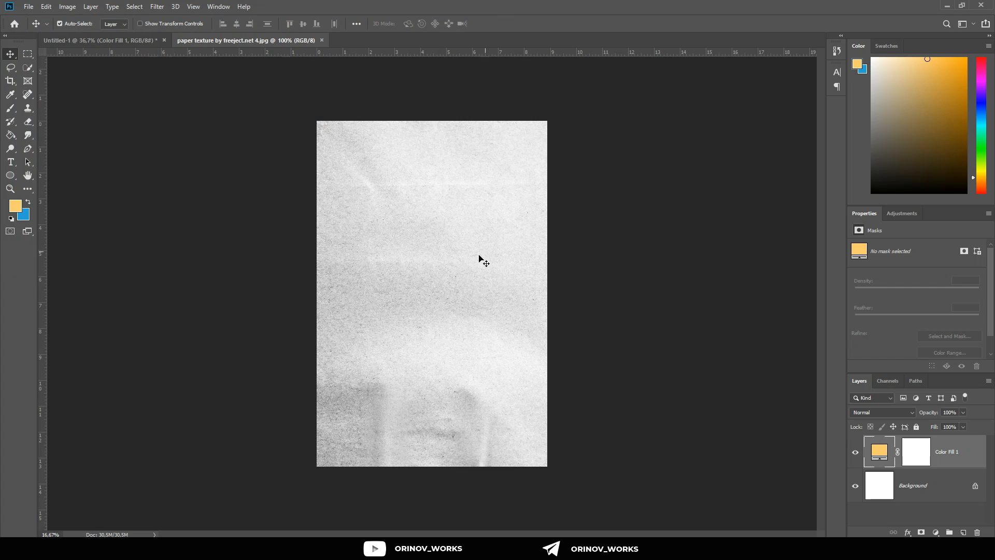
mouse_move(444, 295)
left_mouse_down()
mouse_move(60, 23)
mouse_move(349, 267)
mouse_move(444, 280)
left_mouse_up()
Step: Scale the paper texture to the full canvas width and set its blend mode to Multiply
scroll(362, 265, "down", 2)
key("ctrl+t")
left_click_drag(570, 280, 482, 316)
left_click(499, 24)
left_click(881, 412)
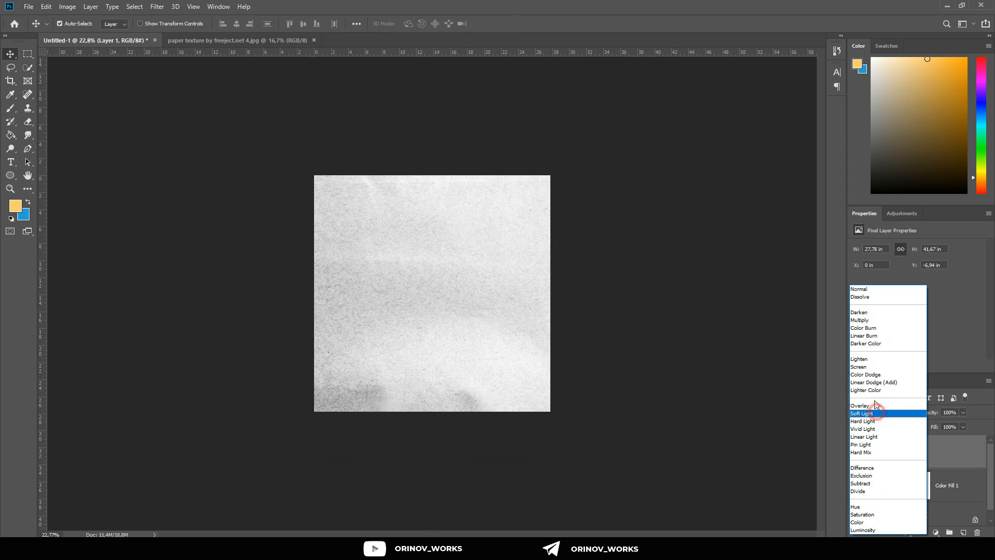
left_click(864, 318)
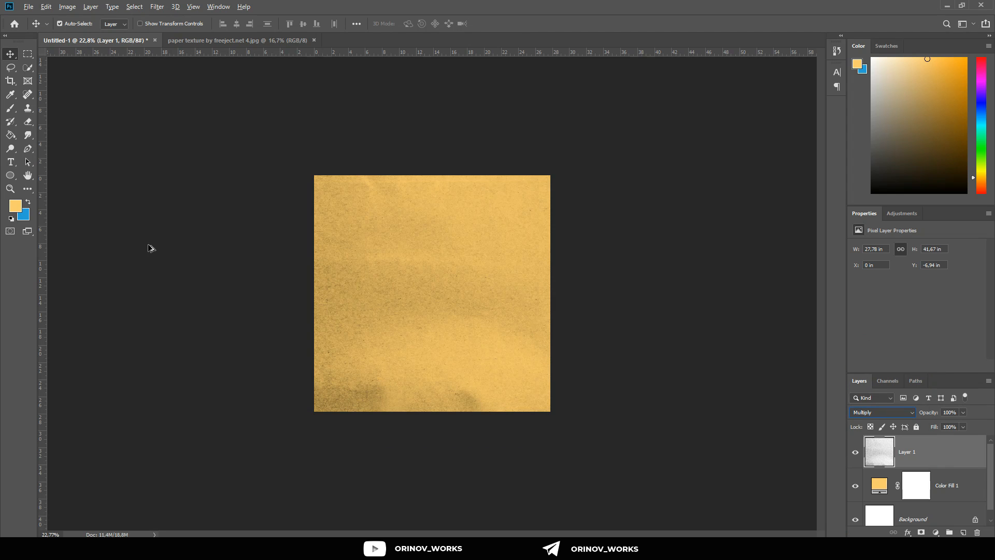
Step: Open the "ripped 2" image from the RESOURCE folder and move it into the Untitled-1 document
left_click(28, 6)
left_click(36, 26)
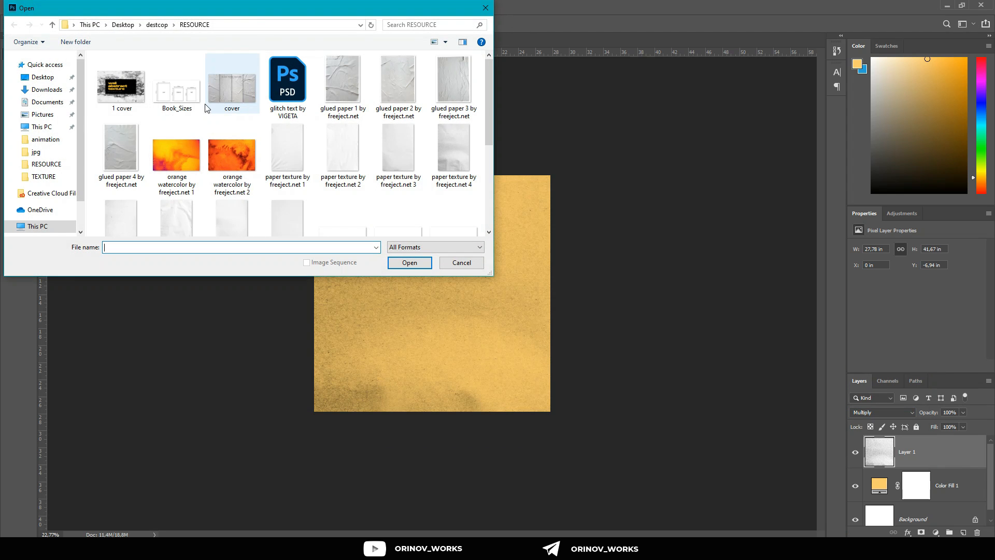
scroll(269, 161, "down", 1)
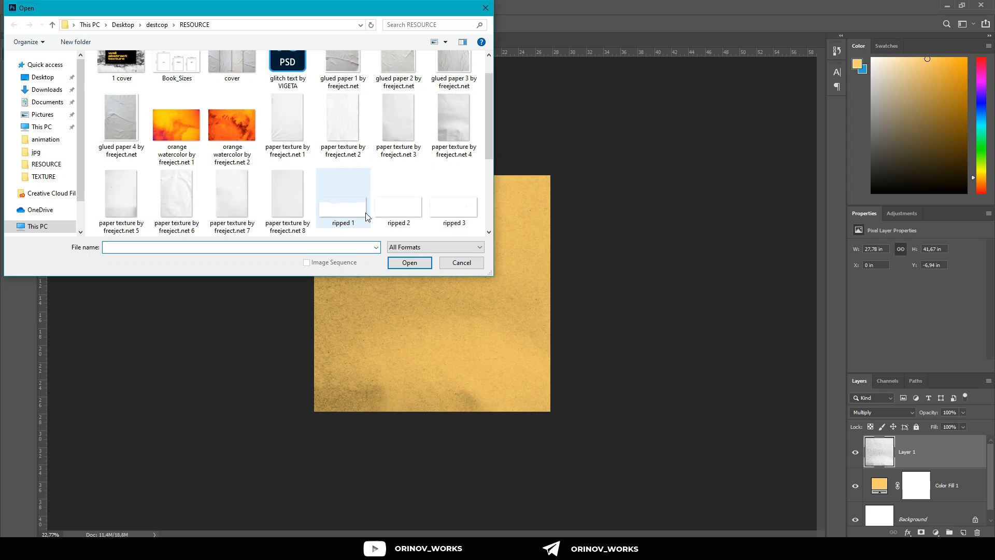
left_click(407, 212)
double_click(408, 213)
left_click_drag(458, 299, 480, 280)
Step: Rotate the torn strip 180°, enlarge it to about 117%, place it along the canvas's upper edge and flip it horizontally
key("ctrl+t")
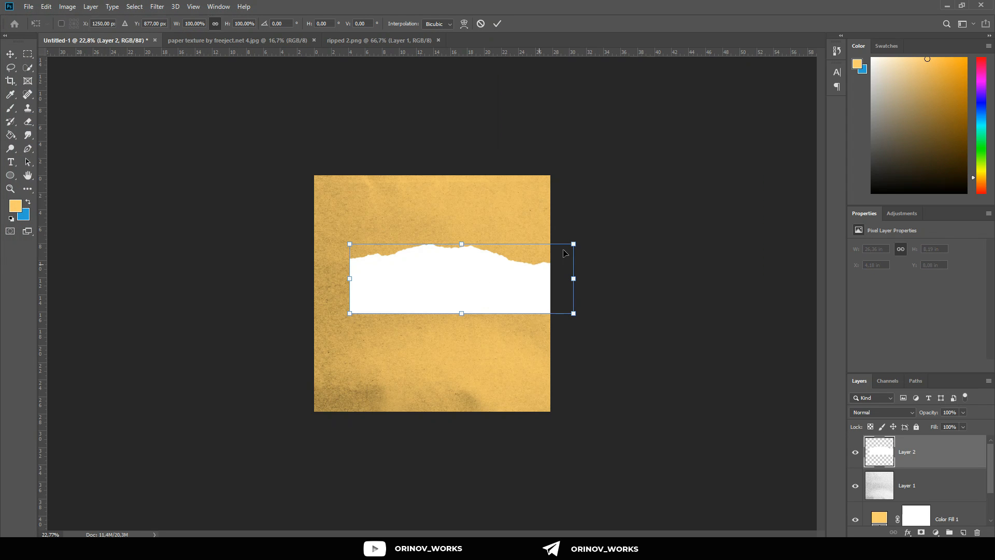
left_click_drag(580, 317, 388, 286)
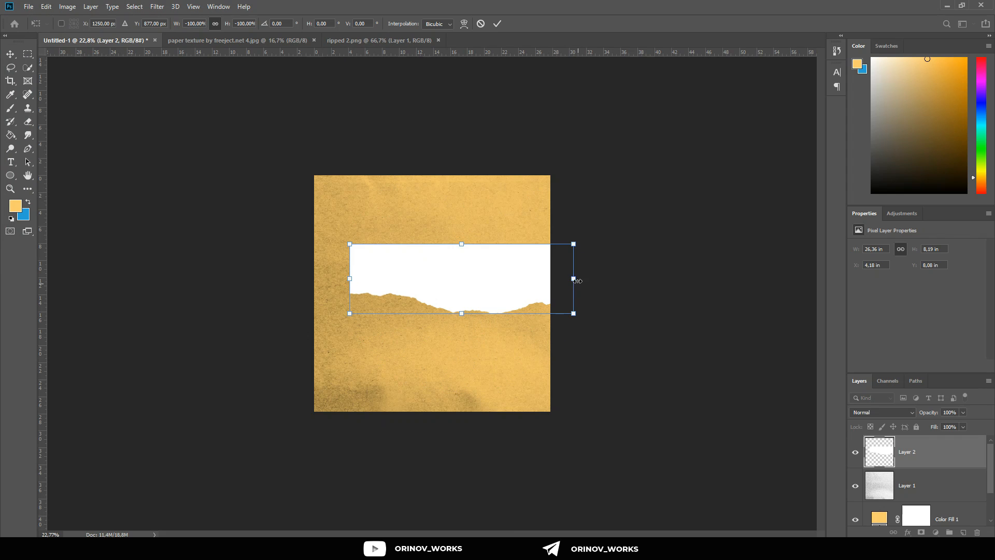
left_click_drag(577, 281, 599, 278)
left_click_drag(515, 273, 486, 212)
right_click(485, 210)
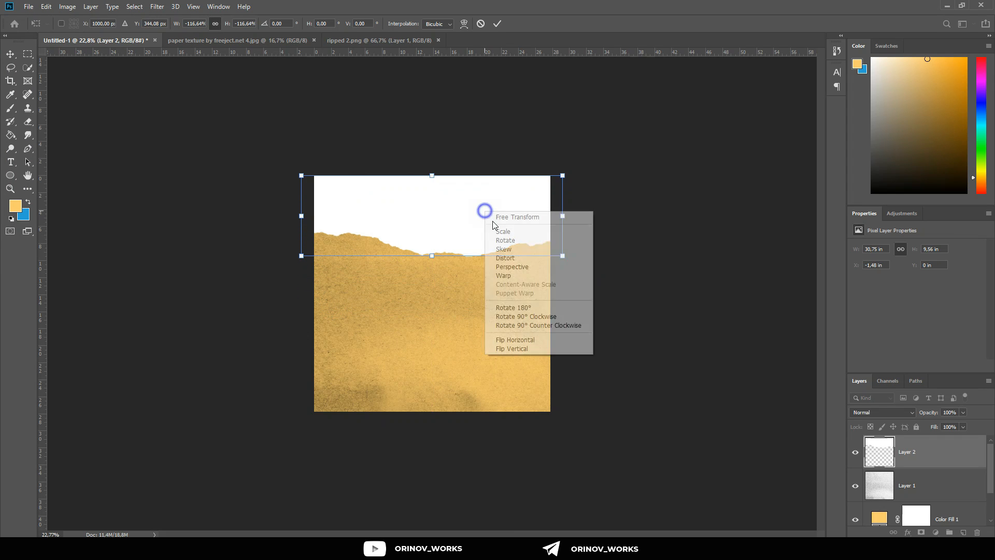
left_click(518, 340)
left_click(497, 23)
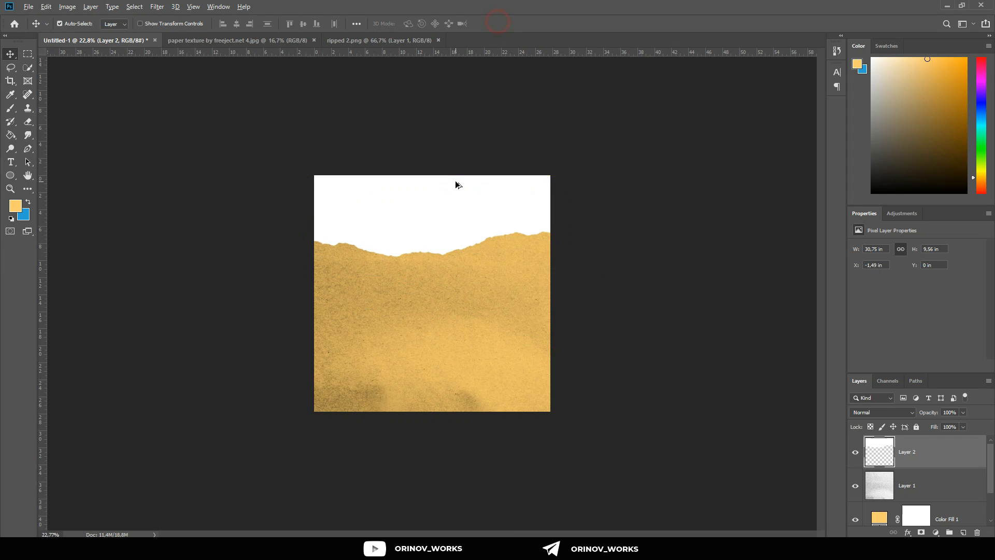
Step: Open the "ripped 4" image and move it into the lower part of the Untitled-1 canvas
scroll(455, 185, "up", 5)
left_click(28, 6)
left_click(39, 28)
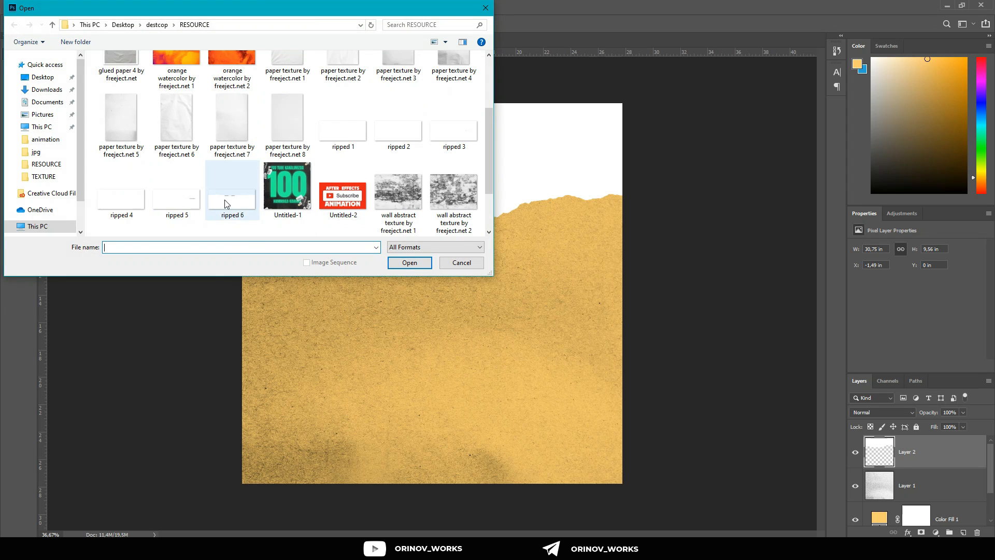
double_click(104, 200)
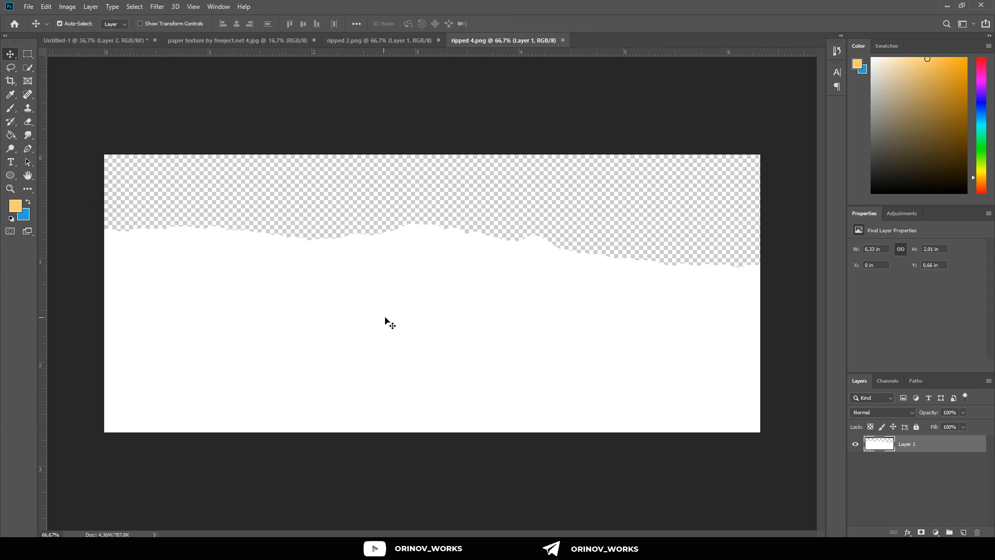
left_click_drag(362, 273, 431, 402)
Step: Scale the second torn strip to about 105% so it spans the canvas width and align it with the lower edge
scroll(460, 379, "down", 2)
key("ctrl+t")
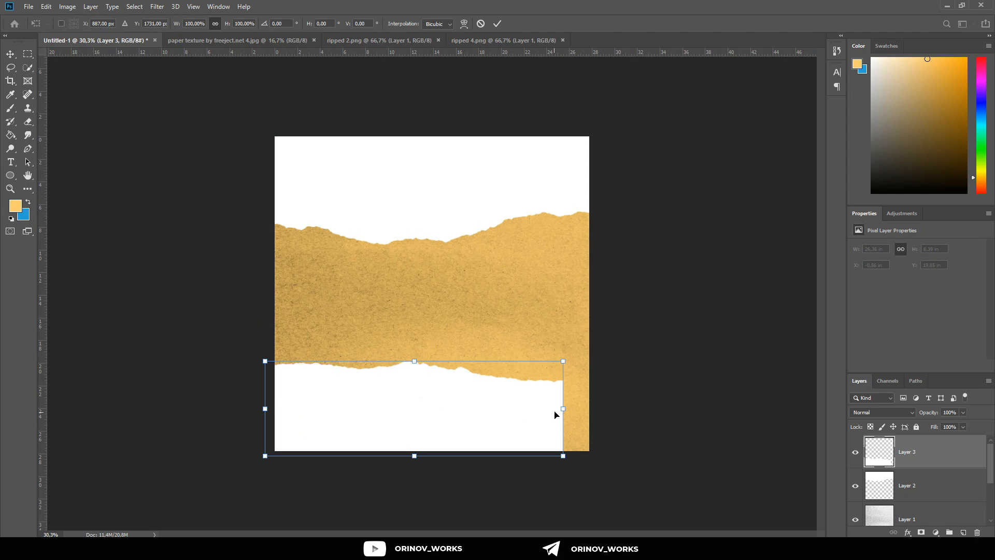
left_click_drag(568, 409, 547, 410)
left_click_drag(431, 346, 431, 351)
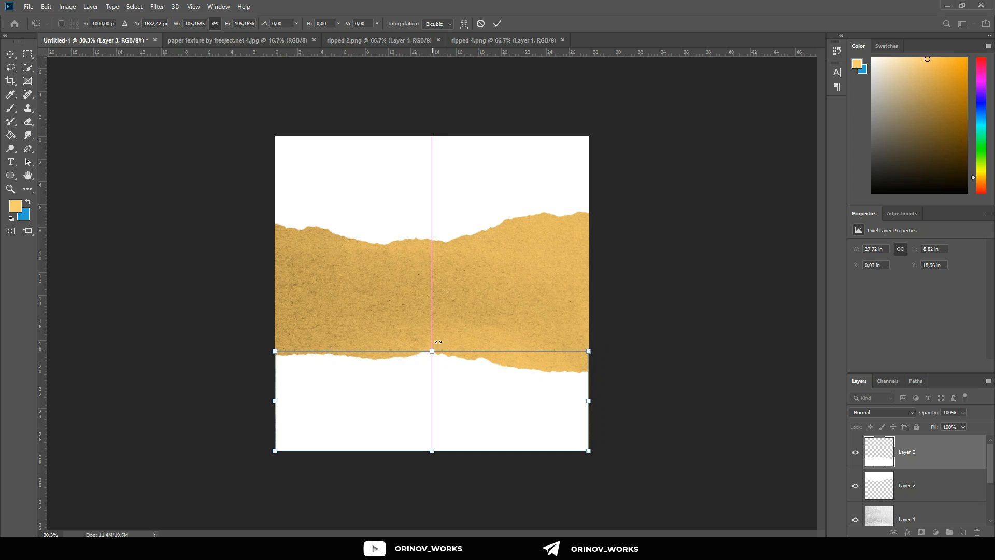
left_click(497, 23)
Step: Shift the upper torn strip up to about Y -0.61 in and the lower strip down to about Y 20.63 in
scroll(453, 205, "up", 2)
left_click_drag(454, 205, 437, 181)
left_click_drag(444, 427, 444, 449)
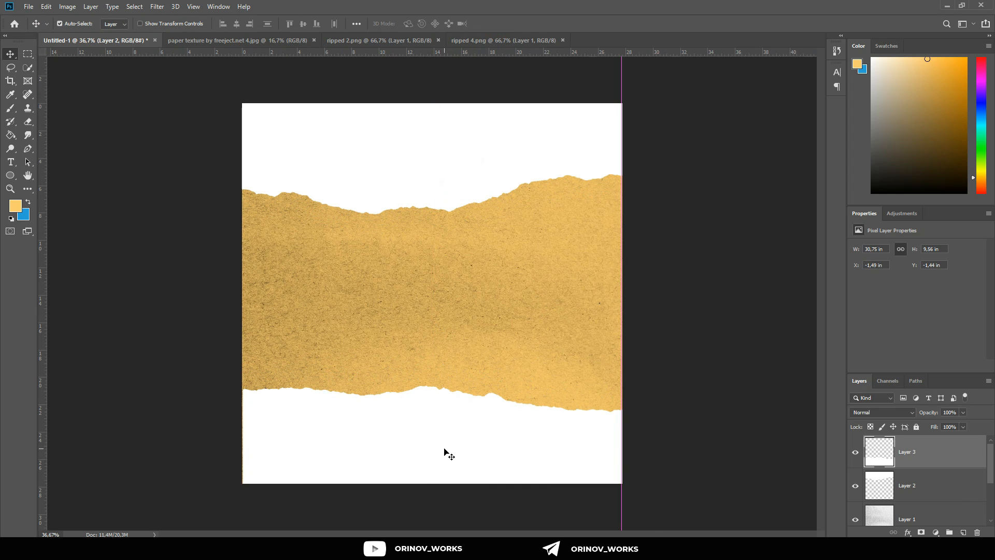
scroll(444, 447, "down", 4)
left_click_drag(428, 177, 434, 237)
scroll(434, 238, "up", 5)
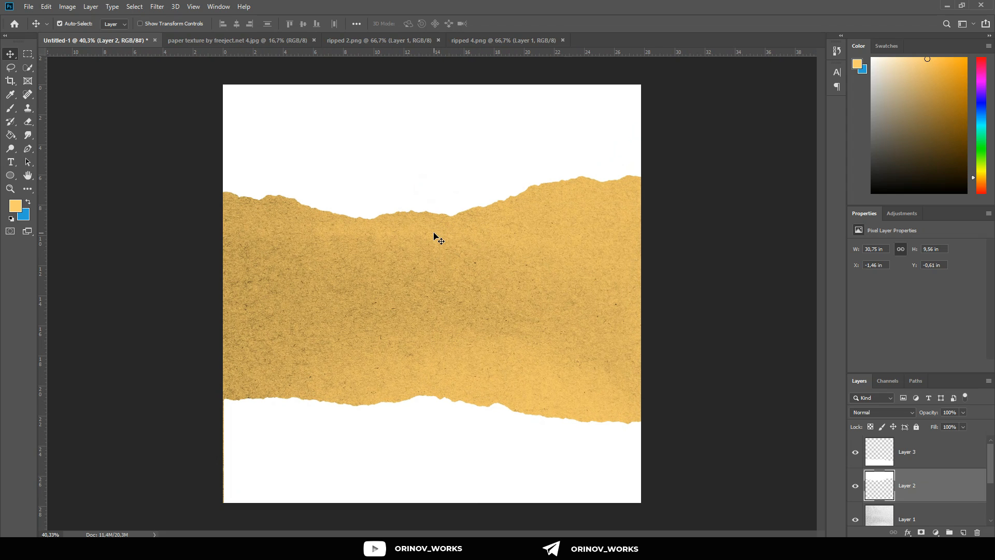
Step: Apply a Color Overlay of #2b2b2b at 100% opacity to the lower torn strip
left_click(457, 442)
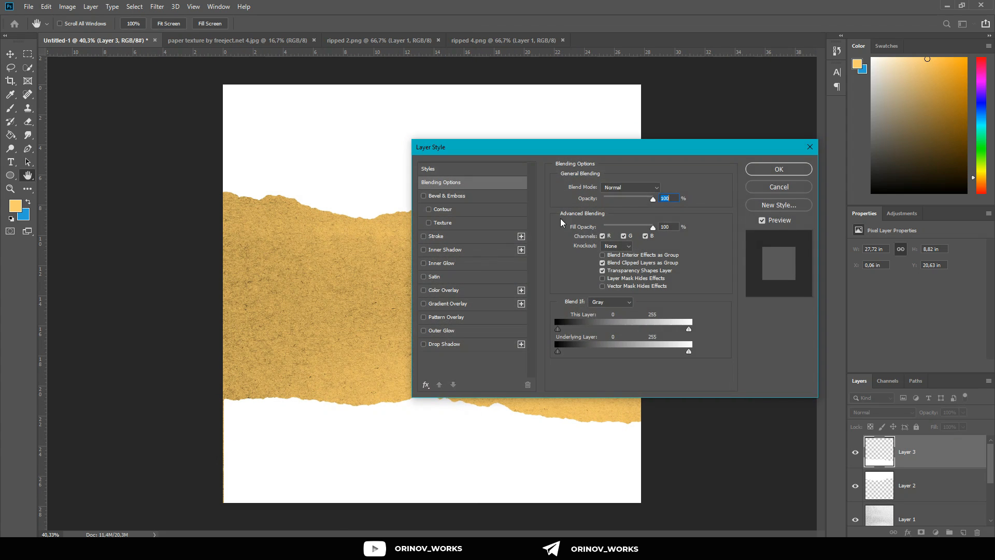
left_click(461, 290)
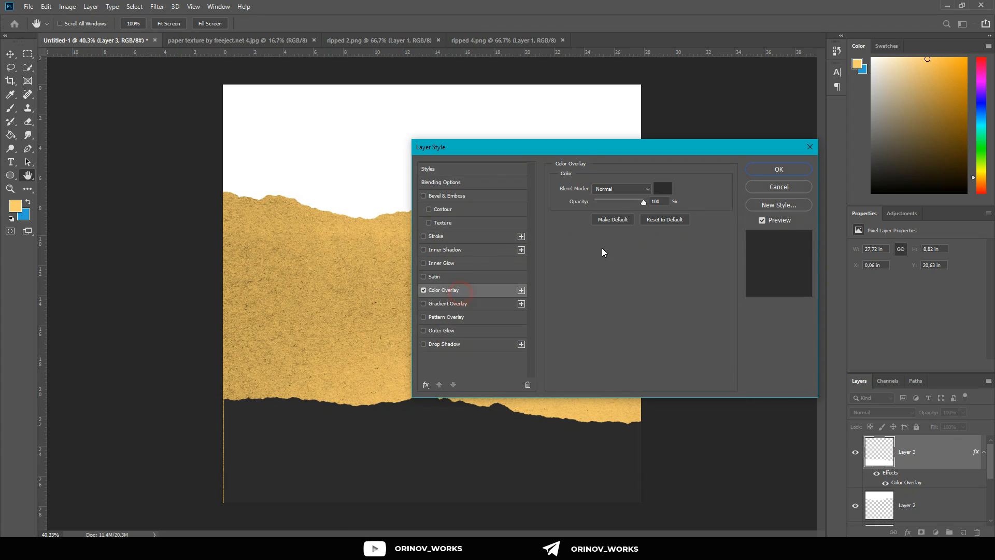
left_click(671, 189)
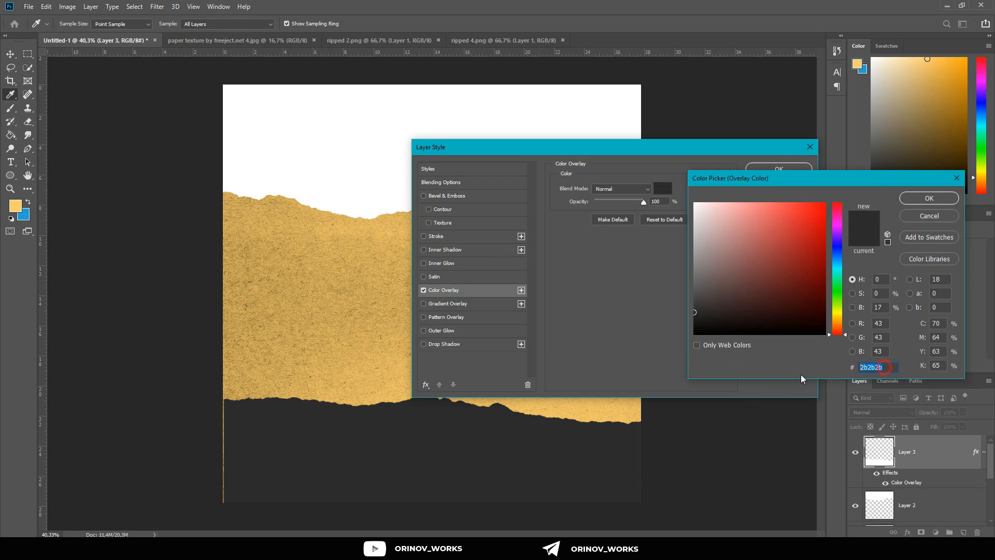
left_click(939, 199)
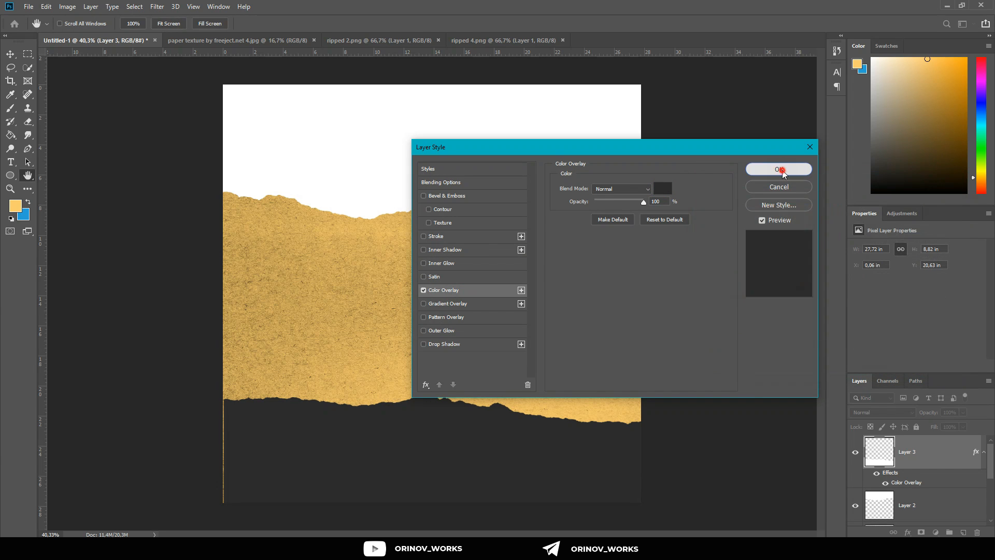
left_click(778, 168)
Step: Apply the same dark grey Color Overlay at 100% opacity to the upper torn strip
key("v")
left_click(444, 171)
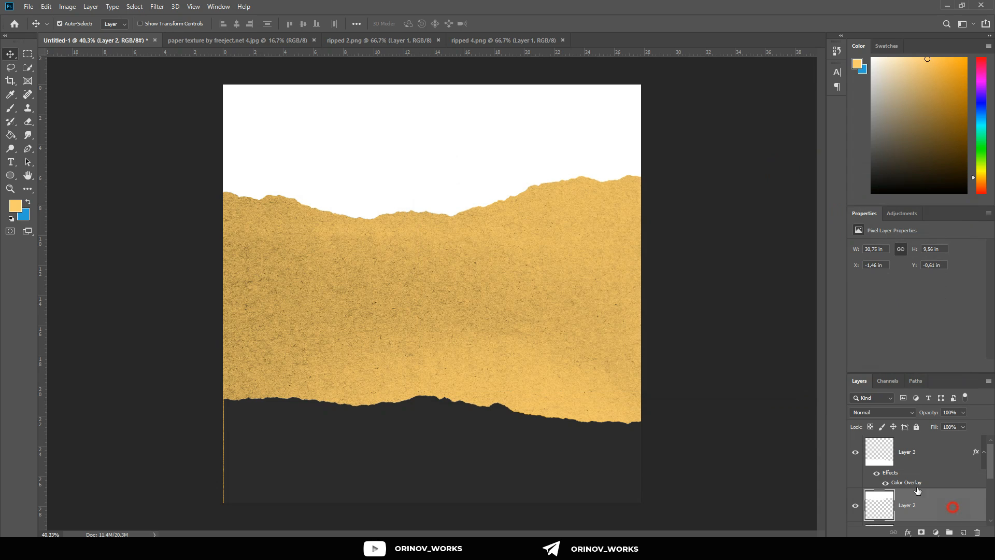
double_click(951, 507)
left_click(469, 289)
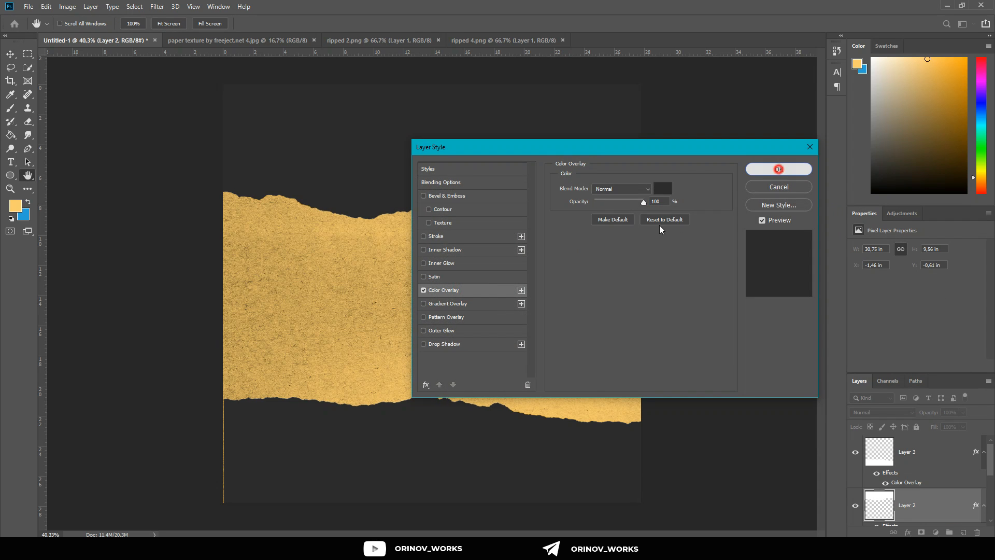
left_click(778, 169)
Step: Align the lower torn strip with the canvas's left edge and scale it to about 100.9% to close the side gaps
scroll(287, 404, "up", 4)
left_click_drag(255, 450, 252, 450)
scroll(301, 447, "down", 1)
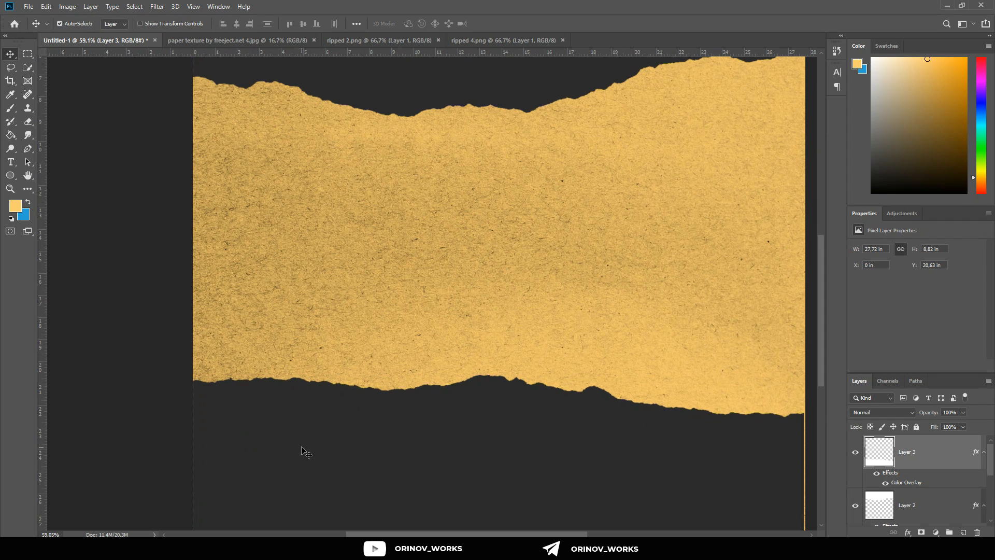
scroll(363, 448, "down", 1)
key("ctrl+t")
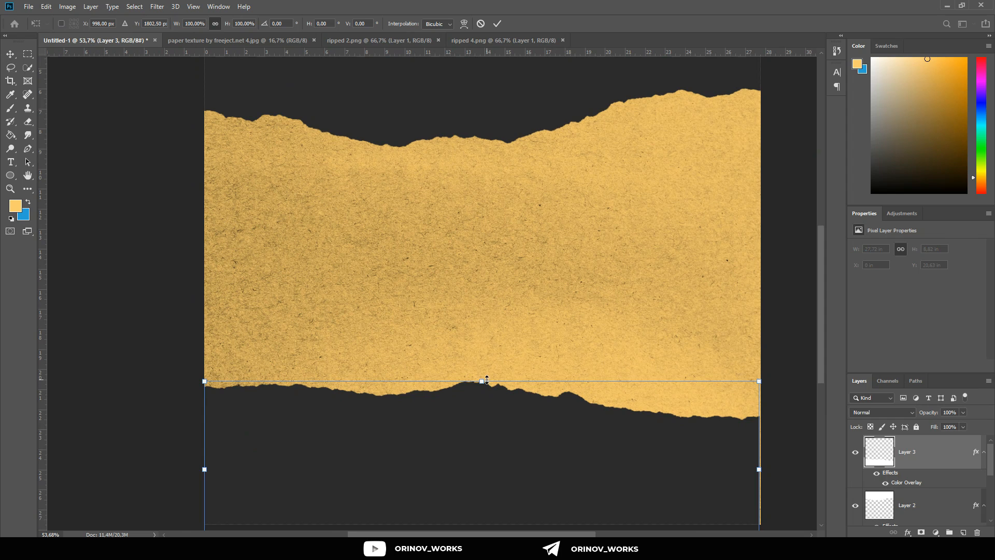
mouse_move(487, 379)
left_mouse_down()
mouse_move(487, 370)
mouse_move(486, 378)
left_mouse_up()
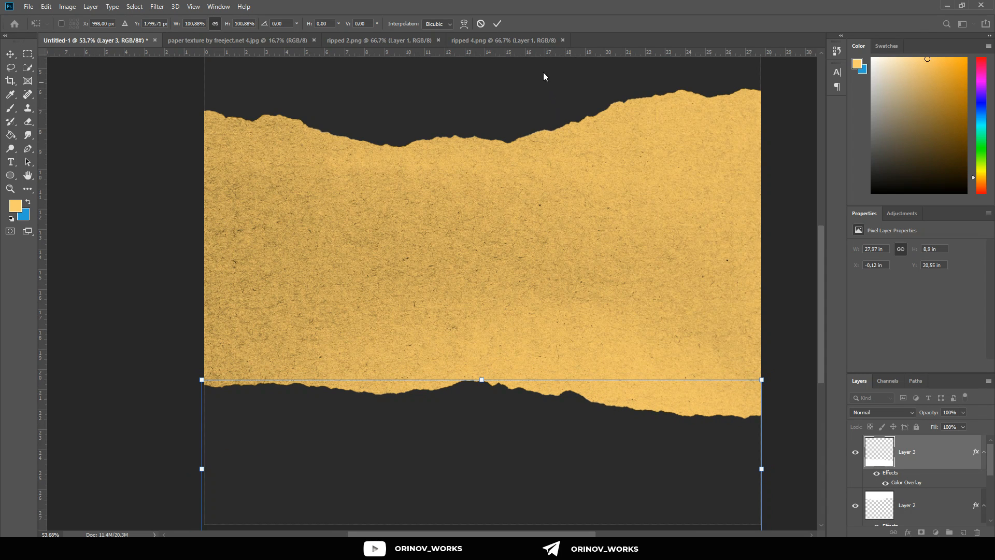
left_click(497, 23)
scroll(530, 269, "down", 4)
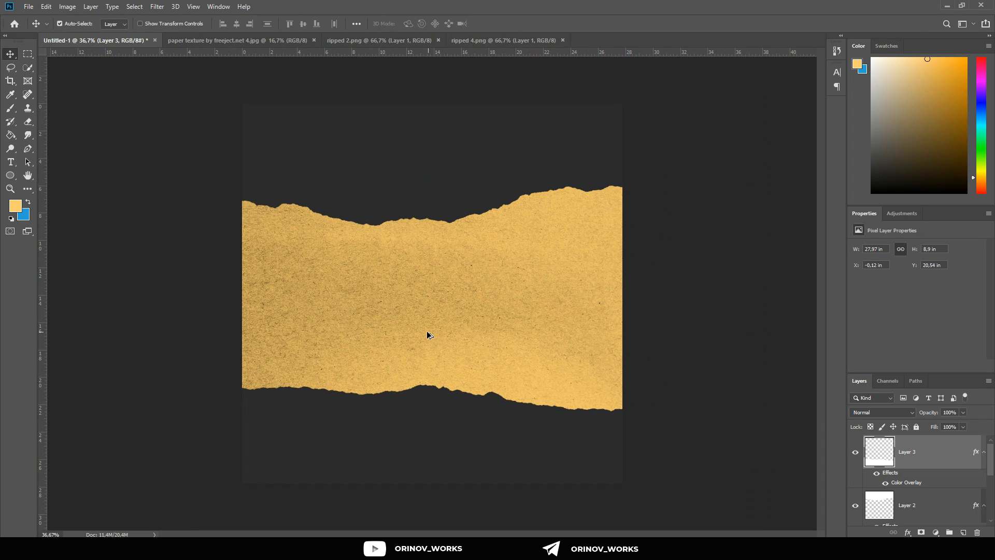
scroll(427, 334, "up", 1)
scroll(427, 335, "down", 2)
scroll(427, 334, "up", 1)
scroll(427, 335, "down", 2)
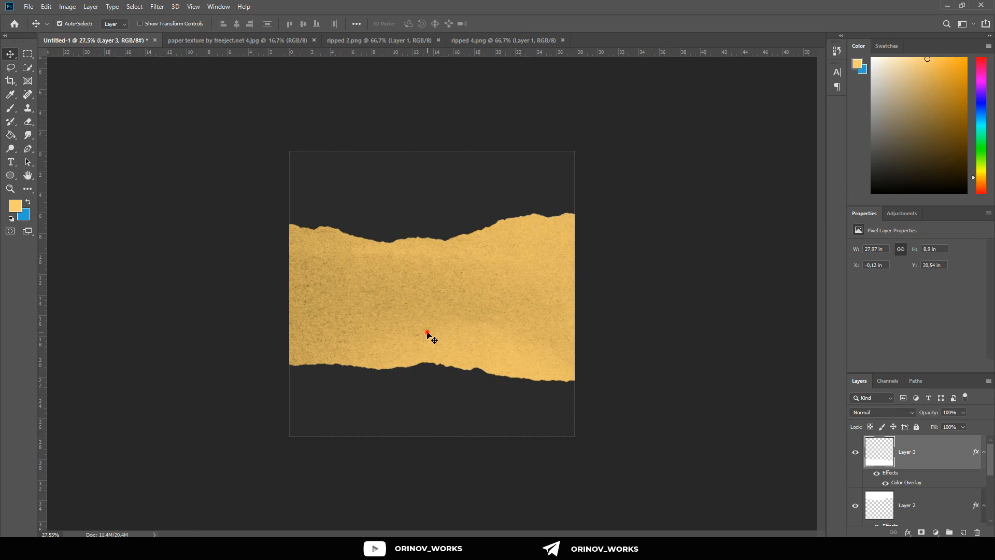
Step: Reduce the opacity of the paper texture layer to 81%
left_click(427, 334)
scroll(916, 481, "down", 2)
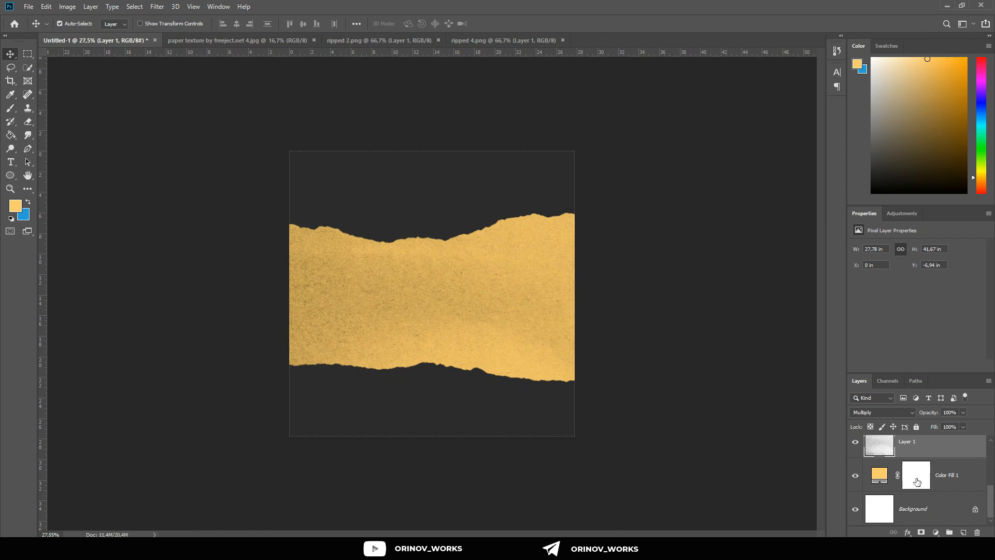
left_click(916, 428)
left_click(916, 428)
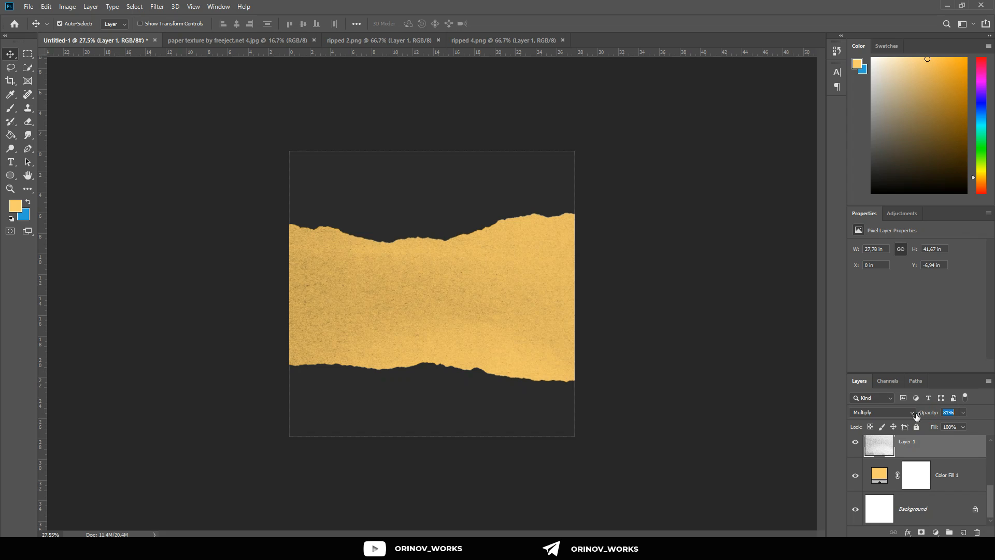
Step: Open the image "paper texture by freeject.net 6" from the RESOURCE folder and bring it into the torn-paper composition
left_click(608, 366)
scroll(416, 225, "up", 4)
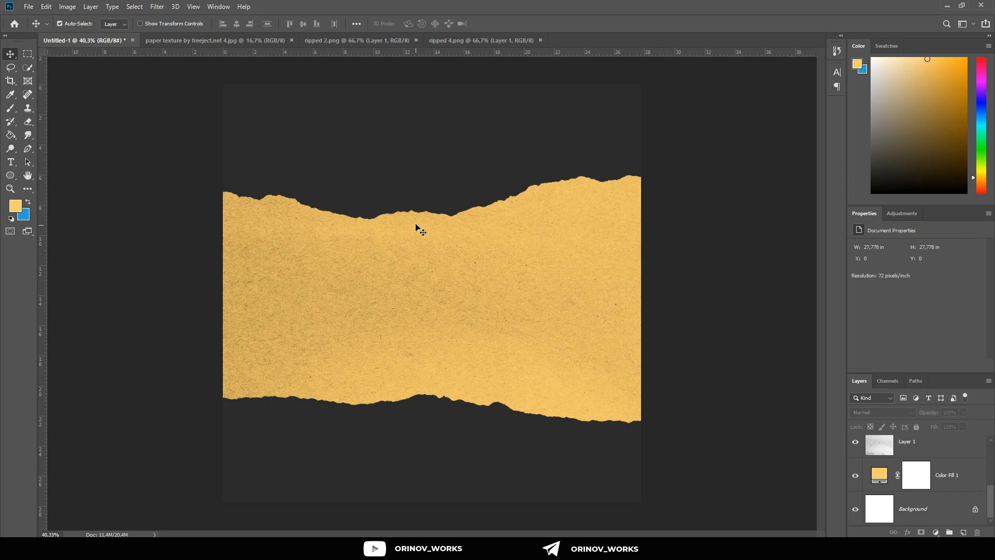
left_click(23, 6)
left_click(31, 26)
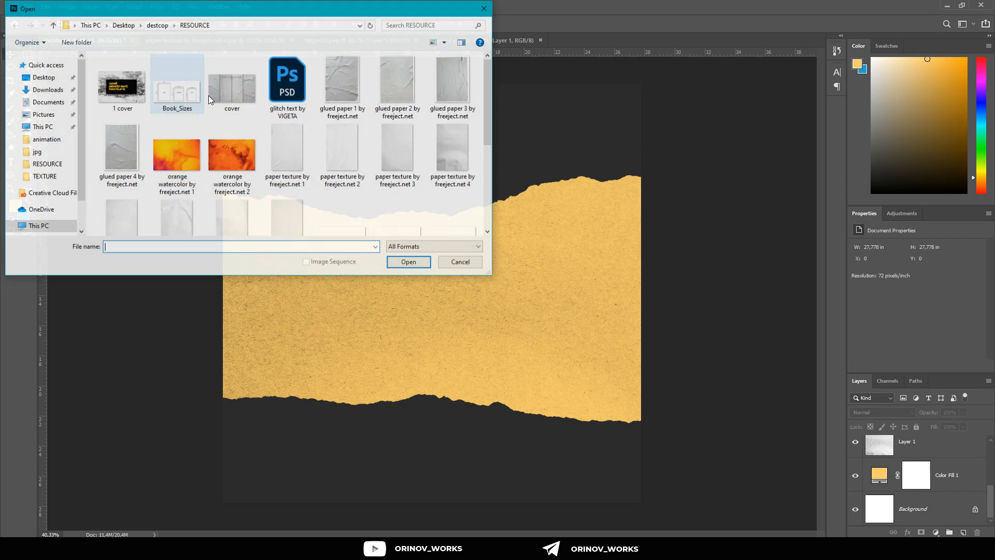
left_click(359, 168)
scroll(311, 182, "down", 1)
double_click(179, 202)
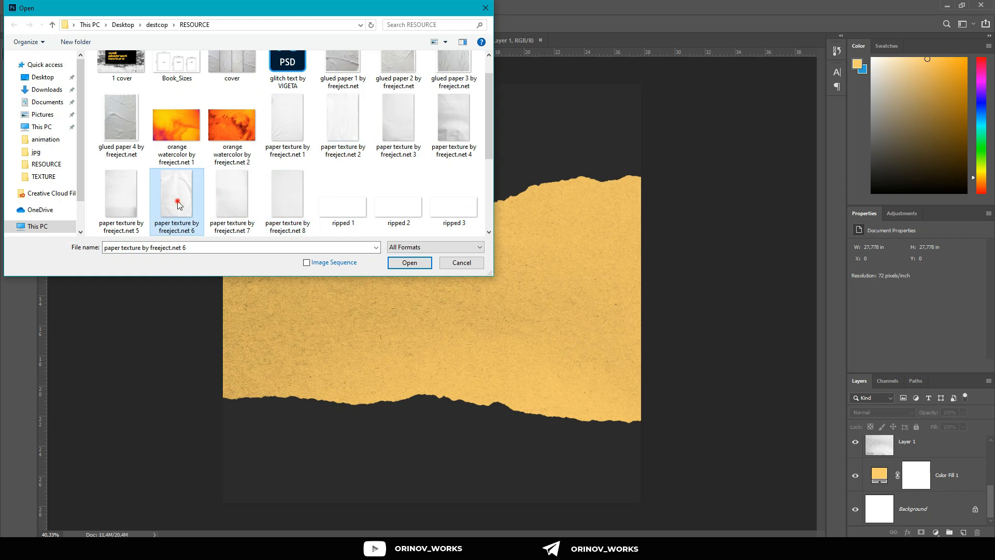
left_click_drag(502, 271, 485, 372)
scroll(488, 373, "down", 2)
Step: Scale the new paper texture to about 64.17%, rotate it 90°, and position it over the upper half of the canvas
key("ctrl+t")
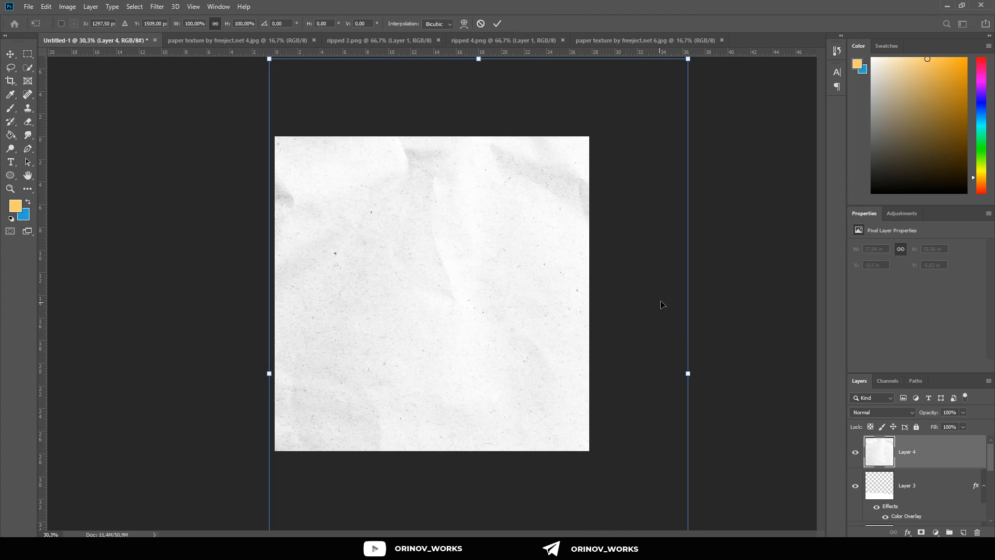
left_click_drag(690, 370, 615, 374)
left_click_drag(545, 353, 480, 307)
left_click_drag(599, 266, 476, 455)
left_click_drag(452, 315, 437, 150)
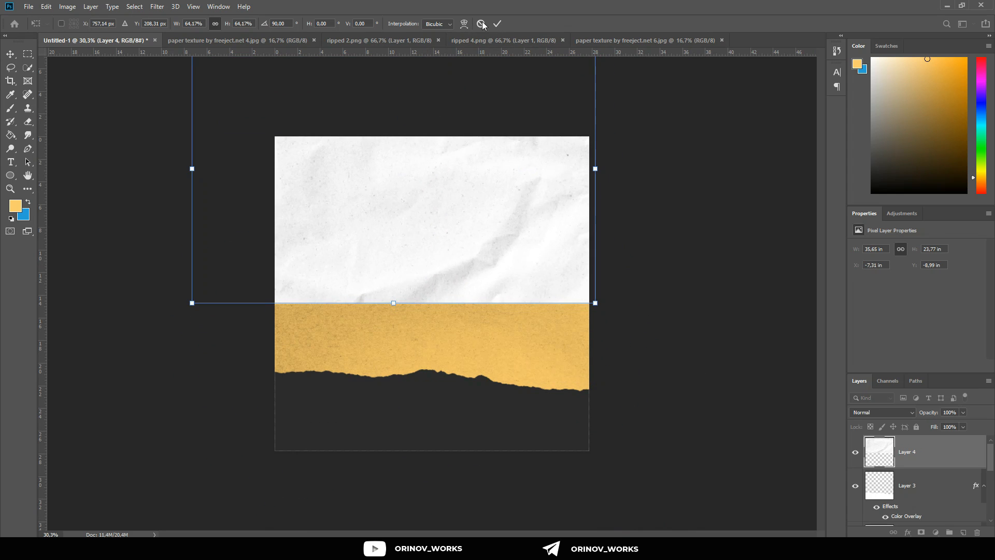
left_click(497, 24)
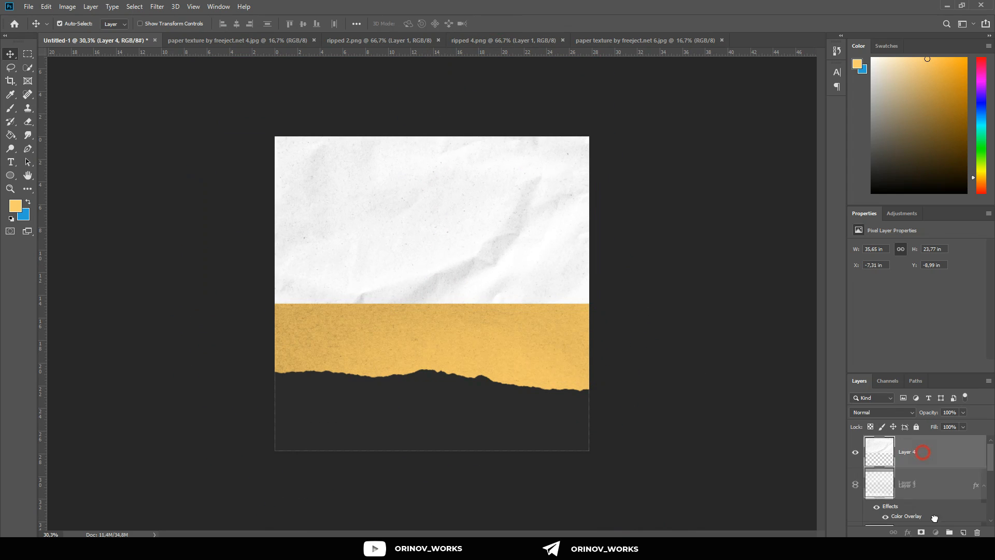
Step: Move the new paper texture layer below Layer 3 and set its blend mode to Multiply
left_click_drag(923, 451, 945, 478)
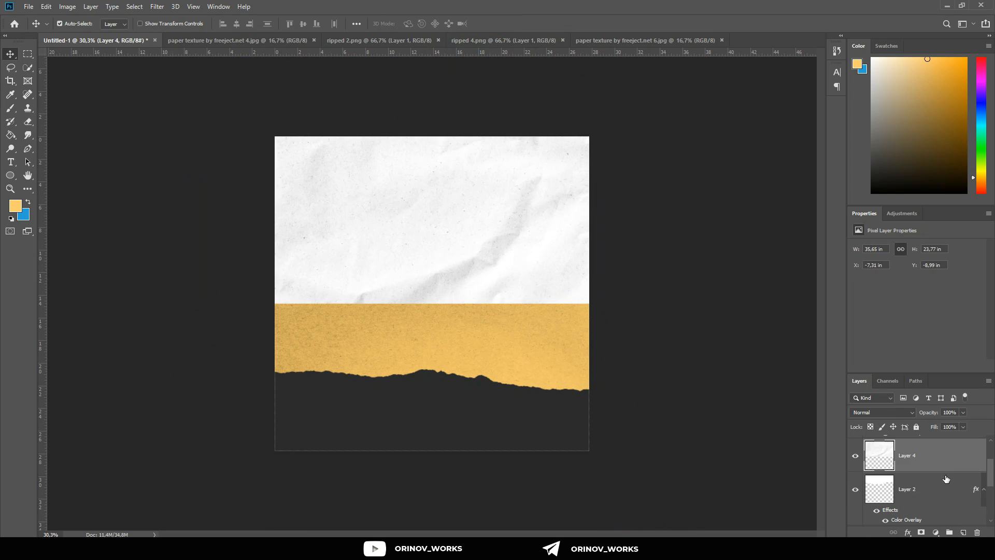
left_click(913, 415)
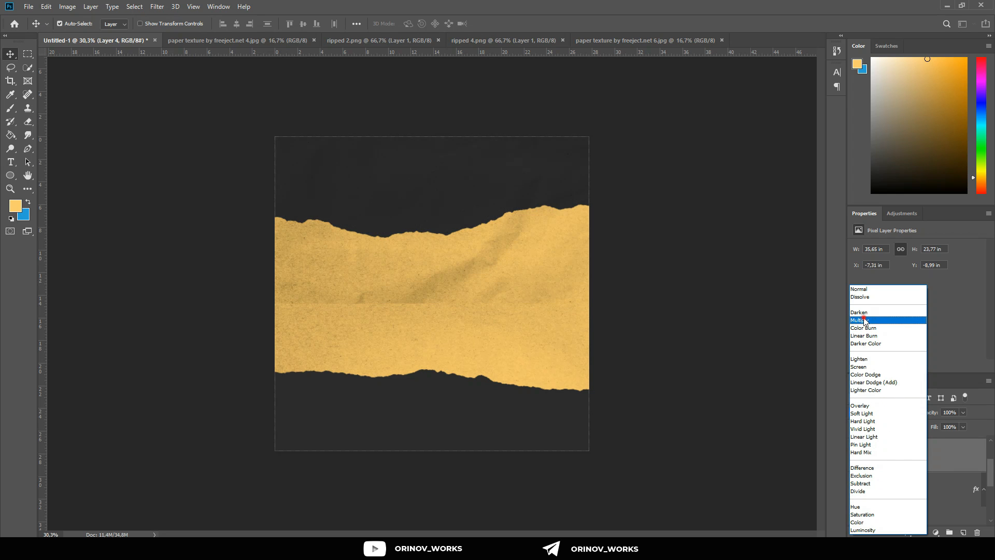
left_click(864, 321)
Step: Erase the texture's hard lower edge across the yellow band with a soft round 600 px eraser at 0% hardness
scroll(511, 263, "up", 4)
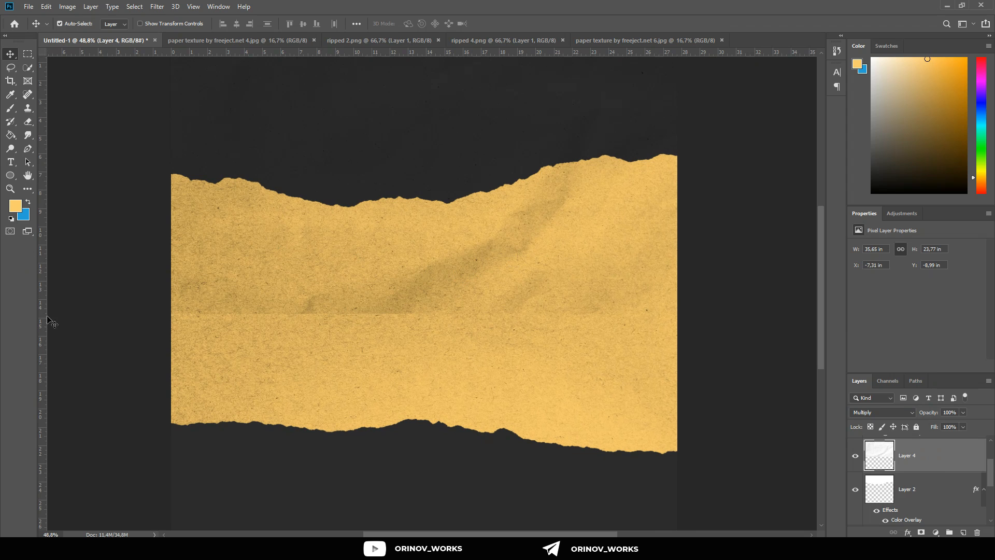
left_click(28, 123)
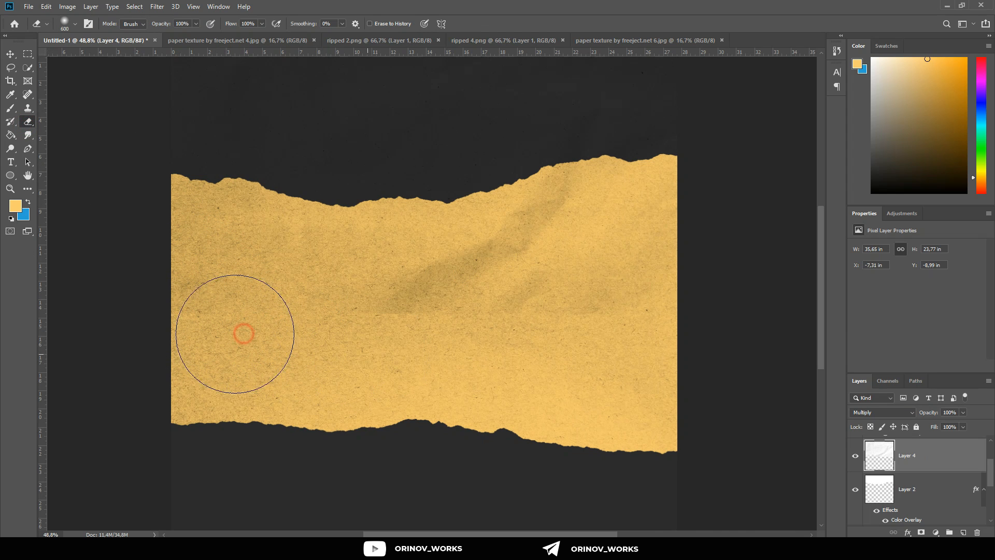
left_click_drag(238, 332, 695, 325)
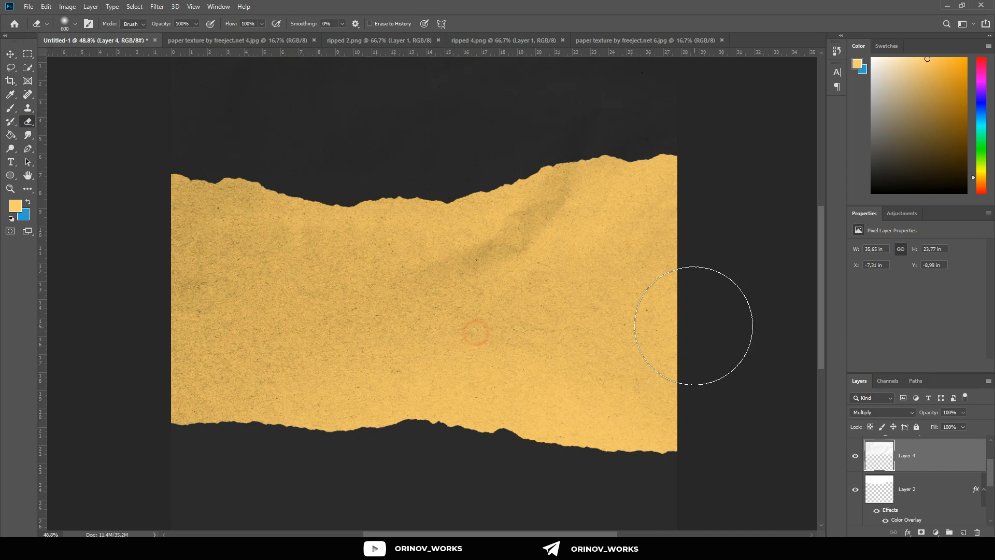
left_click(61, 22)
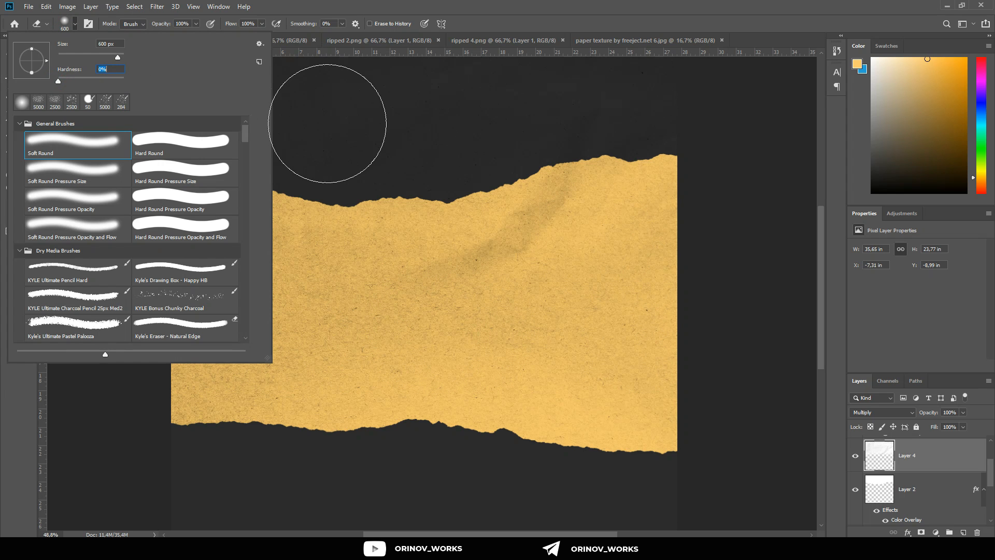
left_click(328, 122)
Step: Duplicate the creased texture layer, turn the copy upside down, and position it over the lower half of the canvas
scroll(539, 332, "down", 2)
scroll(538, 332, "down", 1)
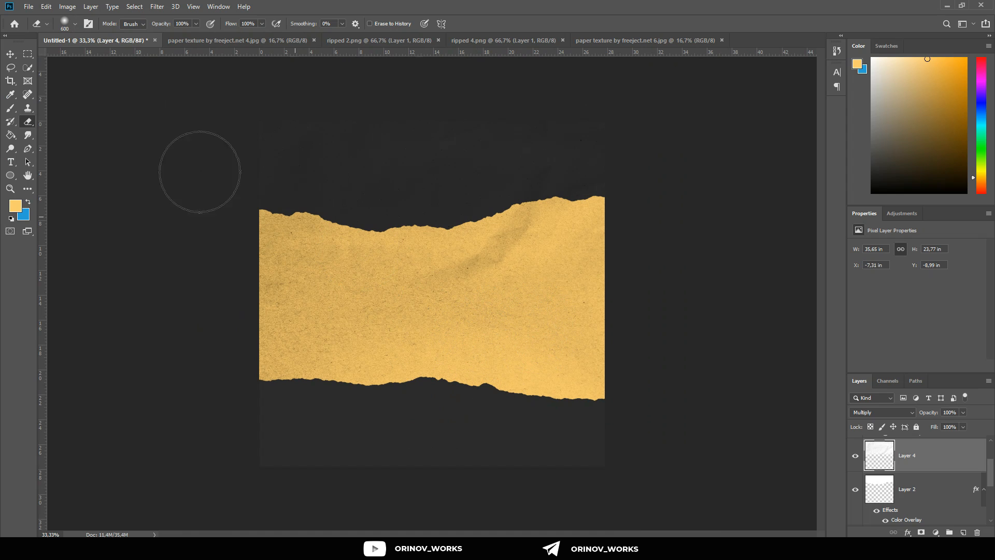
left_click(10, 54)
left_click_drag(429, 222, 451, 358)
key("ctrl+t")
left_click_drag(649, 311, 269, 354)
left_click(363, 357)
left_click_drag(368, 383, 378, 437)
left_click(496, 24)
Step: Move the lower dark torn strip slightly up, to a Y position of about 19.57 in
scroll(467, 466, "up", 11)
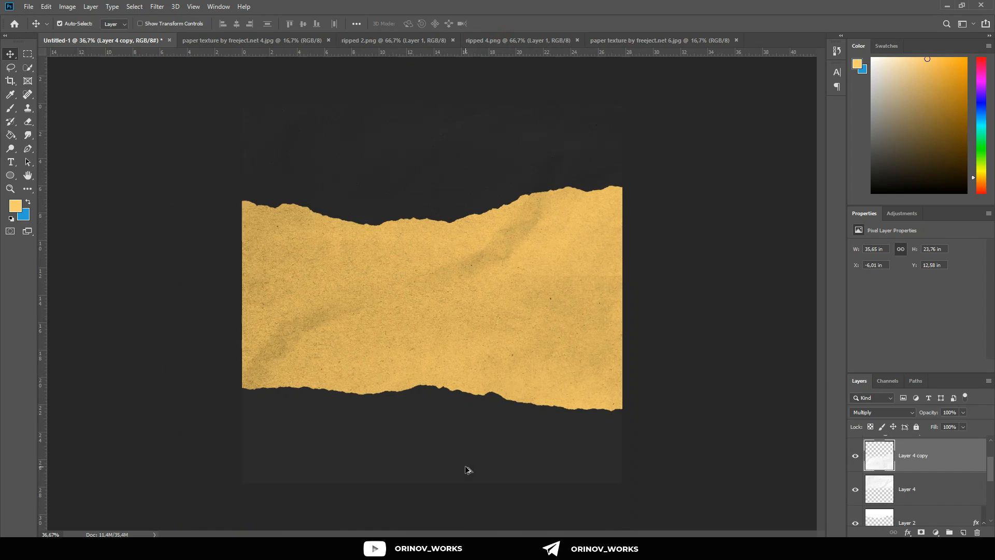
scroll(471, 466, "down", 4)
scroll(475, 459, "down", 4)
left_click_drag(476, 455, 478, 433)
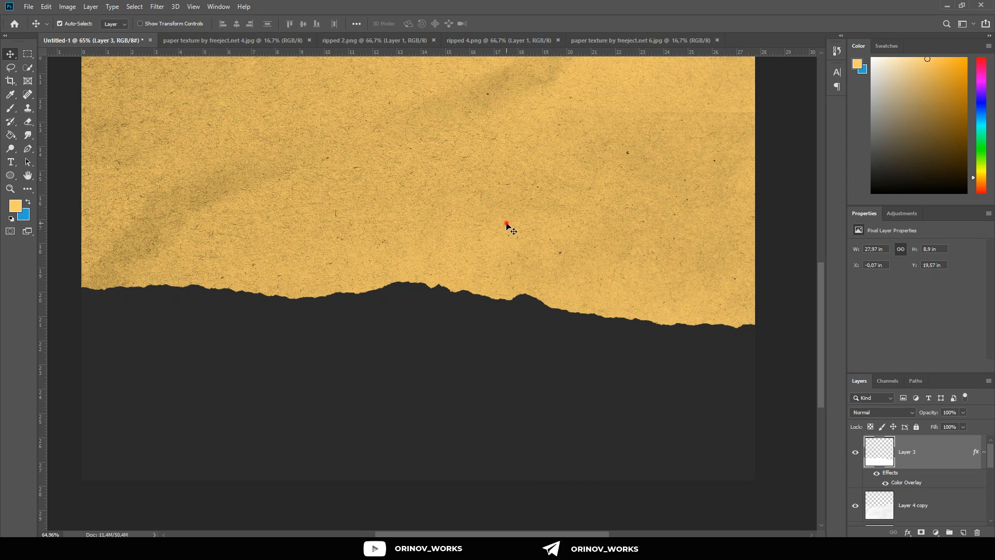
Step: Move the Layer 4 copy texture above the lower torn strip in the layer order
left_click(506, 223)
scroll(902, 485, "down", 2)
scroll(916, 479, "up", 2)
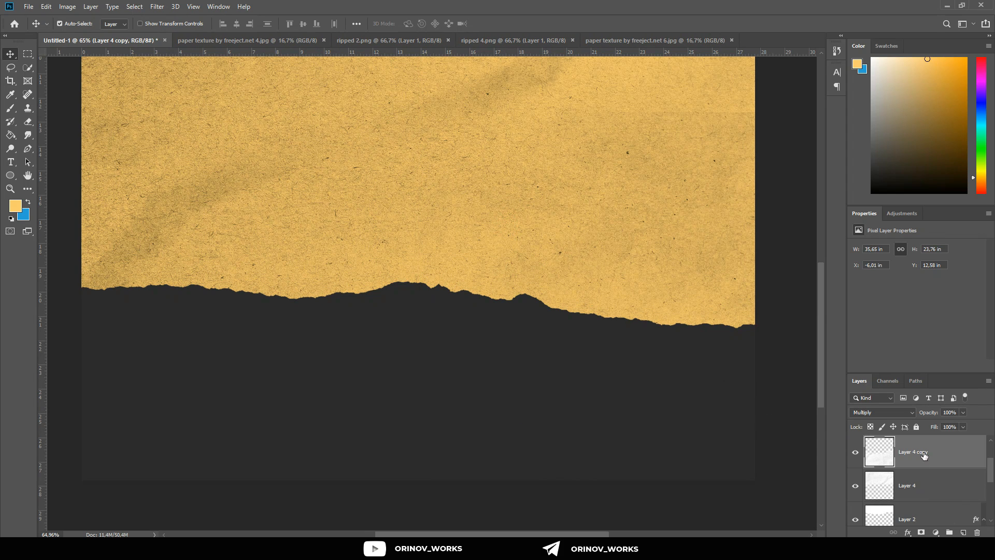
scroll(924, 458, "up", 3)
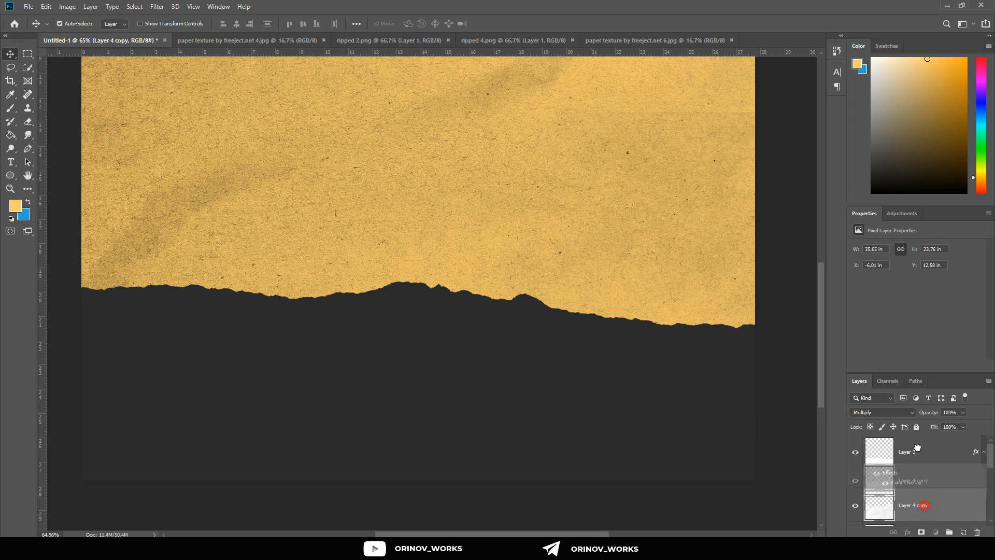
left_click_drag(921, 505, 923, 441)
scroll(580, 449, "down", 3)
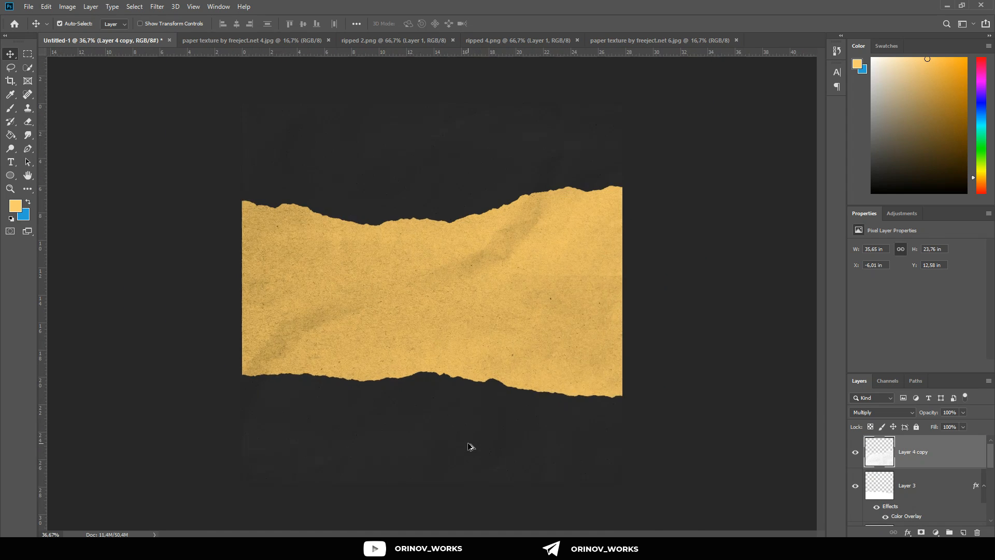
Step: Examine the crease texture and torn edges across the whole composition and up close near the upper strip
scroll(468, 444, "down", 3)
scroll(453, 437, "down", 1)
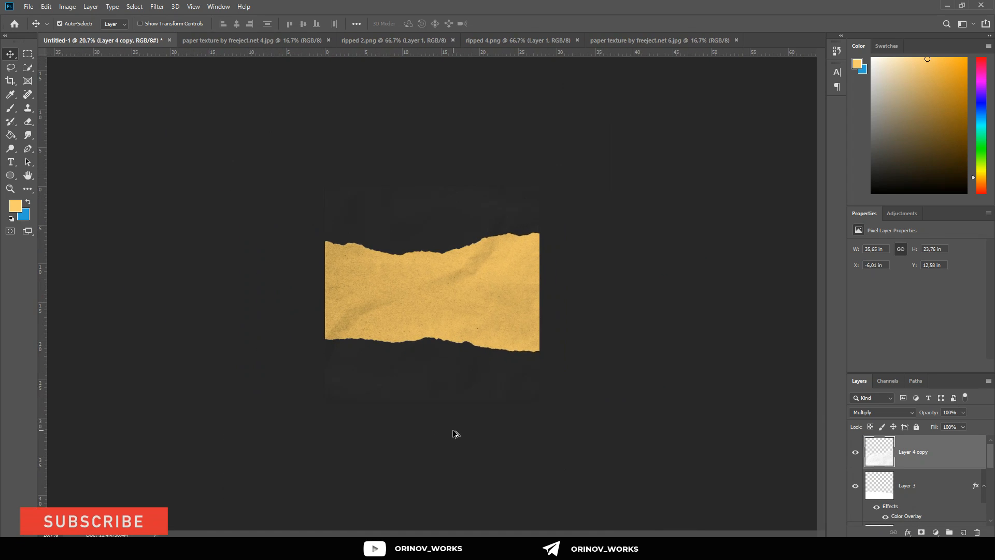
scroll(456, 422, "up", 3)
left_click(664, 172)
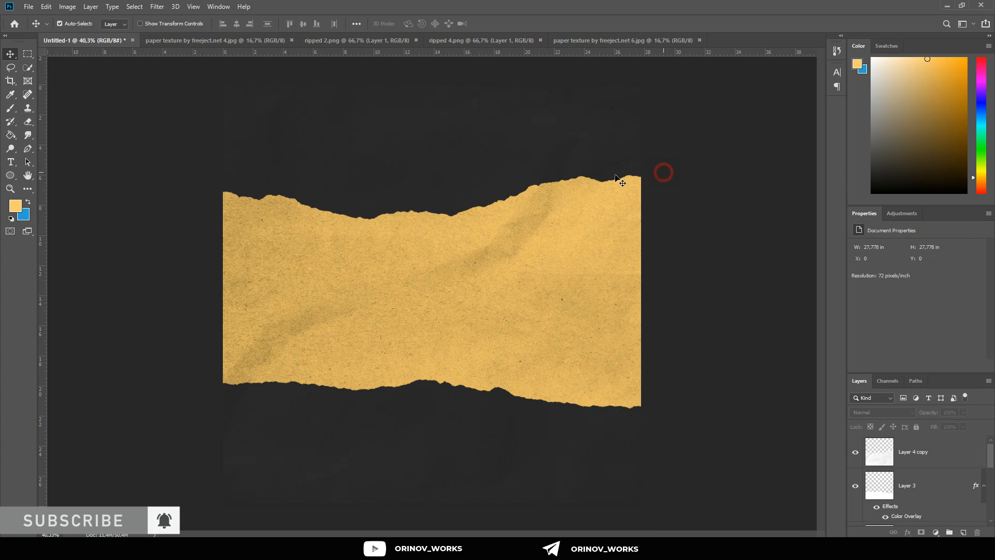
scroll(374, 191, "up", 6)
scroll(383, 197, "up", 6)
scroll(395, 209, "right", 1)
scroll(399, 215, "down", 2)
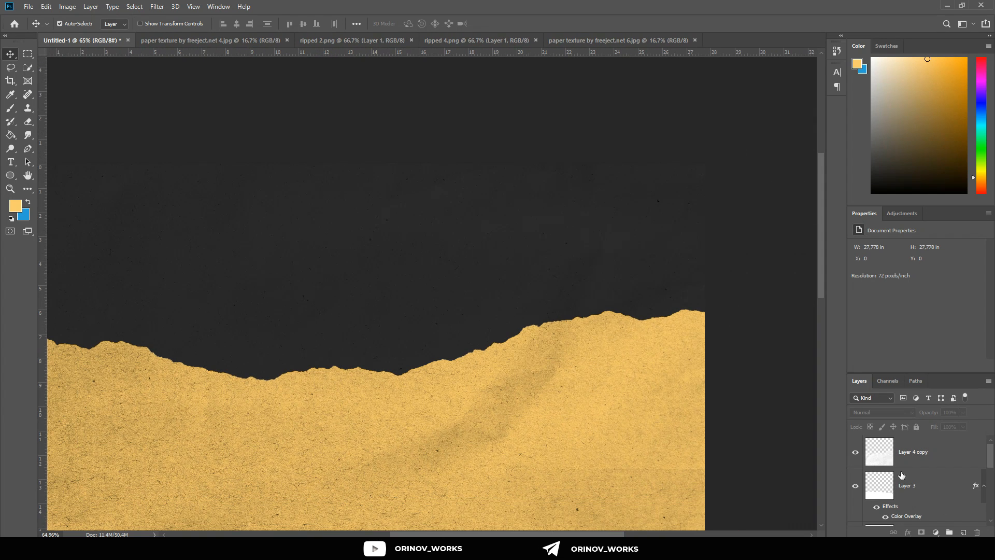
Step: Enlarge the layer list and duplicate the lower torn strip, Layer 3, by copying and pasting it
left_click(904, 486)
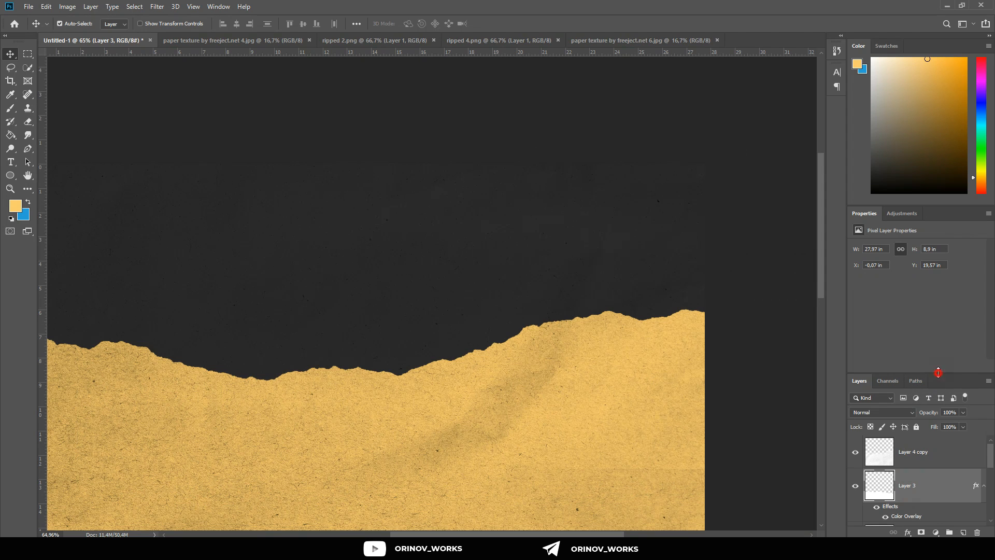
left_click_drag(937, 371, 929, 216)
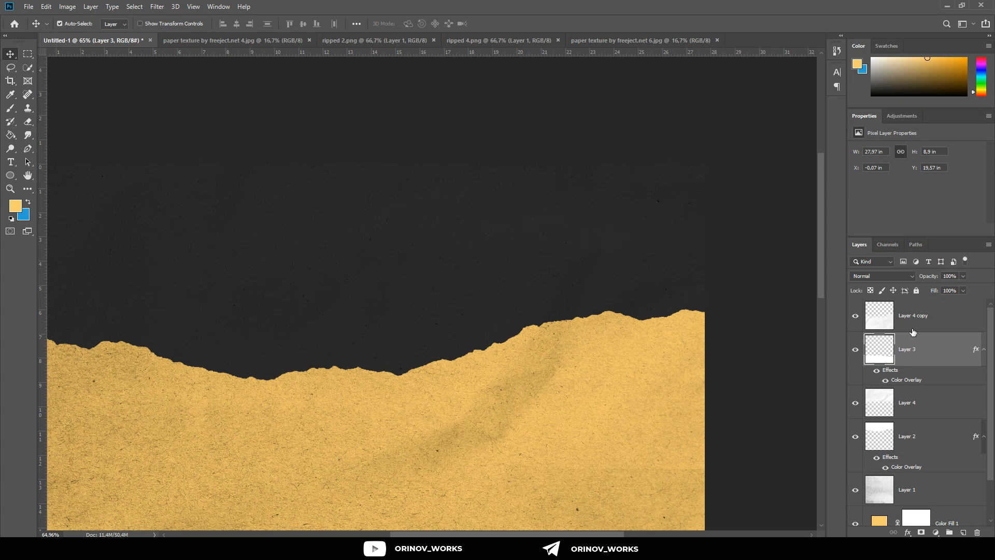
left_click(933, 316)
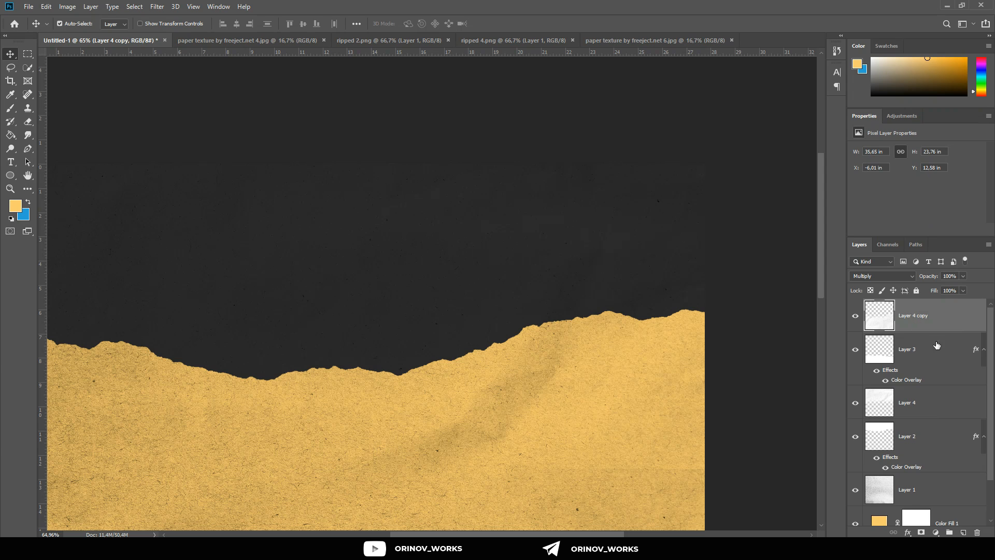
left_click(922, 354)
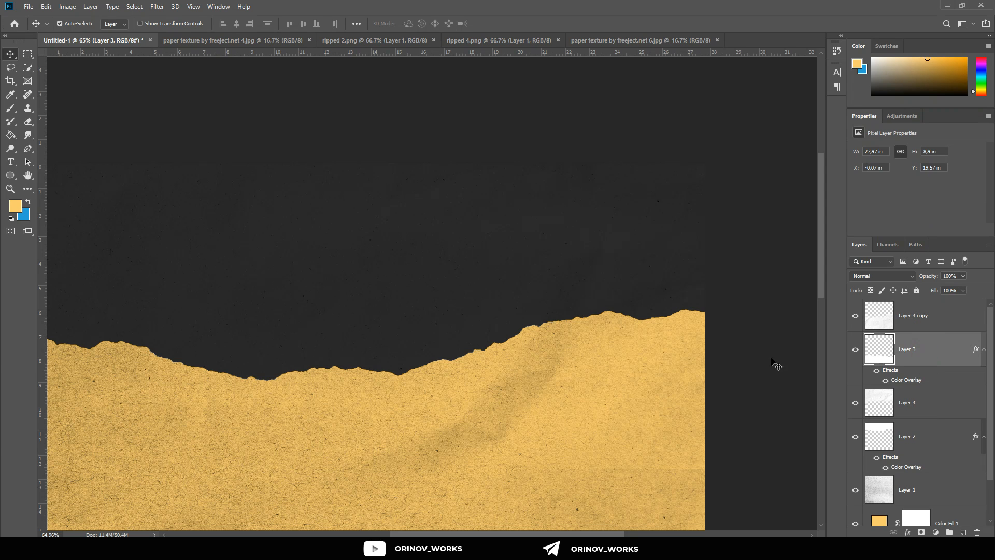
scroll(565, 379, "down", 3)
key("ctrl")
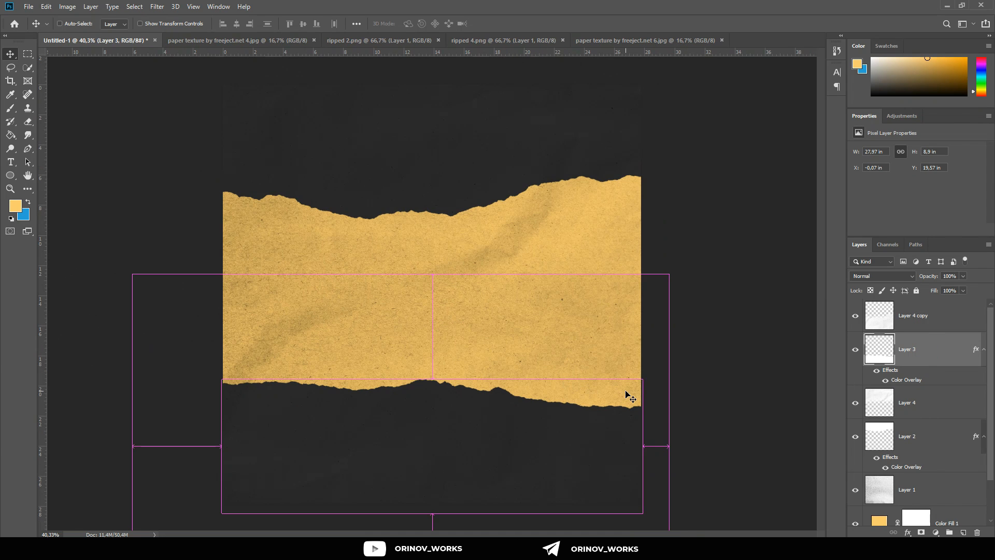
key("ctrl+v")
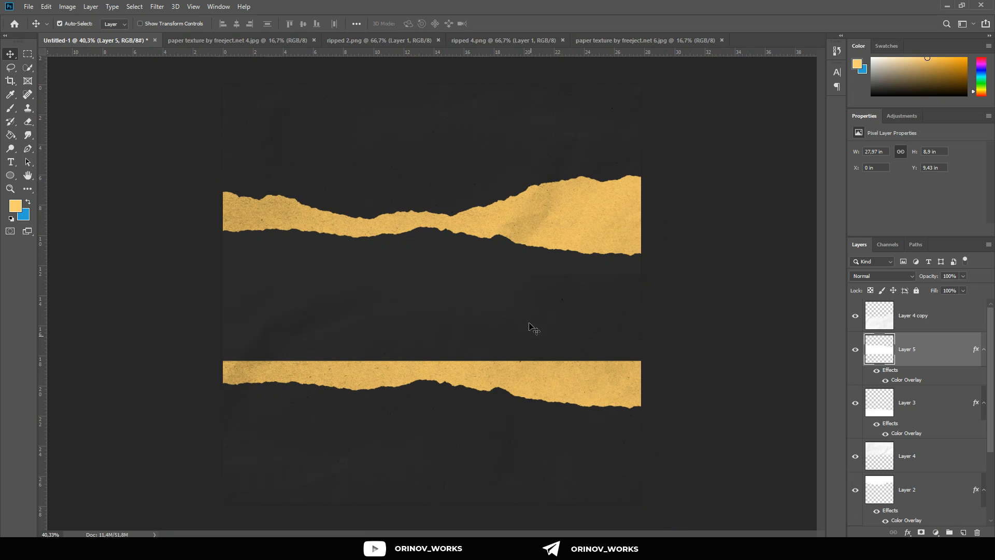
Step: Lock the Layer 4 copy texture completely
left_click(533, 329)
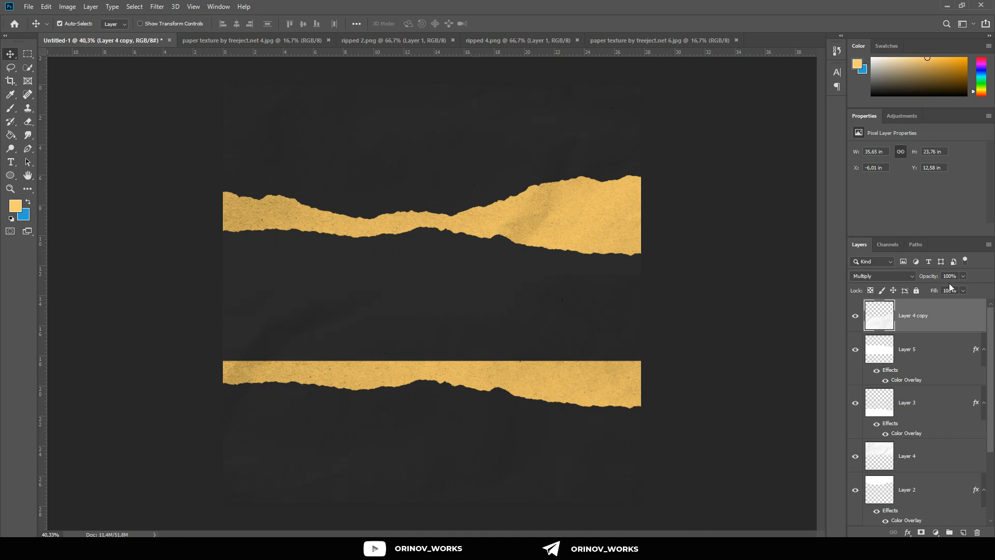
left_click(916, 290)
Step: Move the pasted strip down to about Y 20.01 in, over the original lower strip, and stack it beneath Layer 3
left_click(908, 351)
left_click_drag(566, 337, 578, 490)
left_click_drag(941, 368, 944, 432)
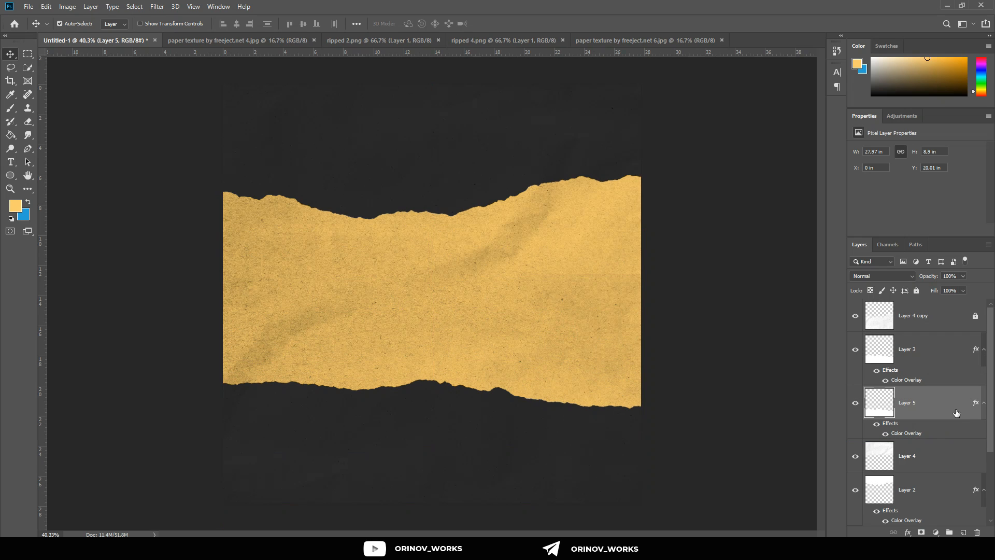
Step: Scale the duplicate strip proportionally to about 109.28% so its torn edge extends above the original strip
double_click(956, 411)
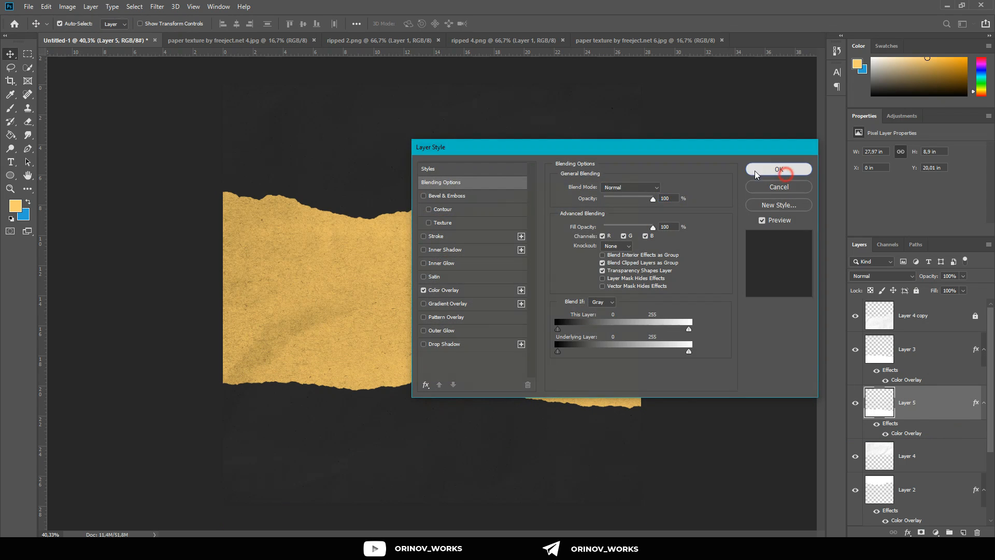
left_click(757, 169)
key("ctrl")
key("ctrl+t")
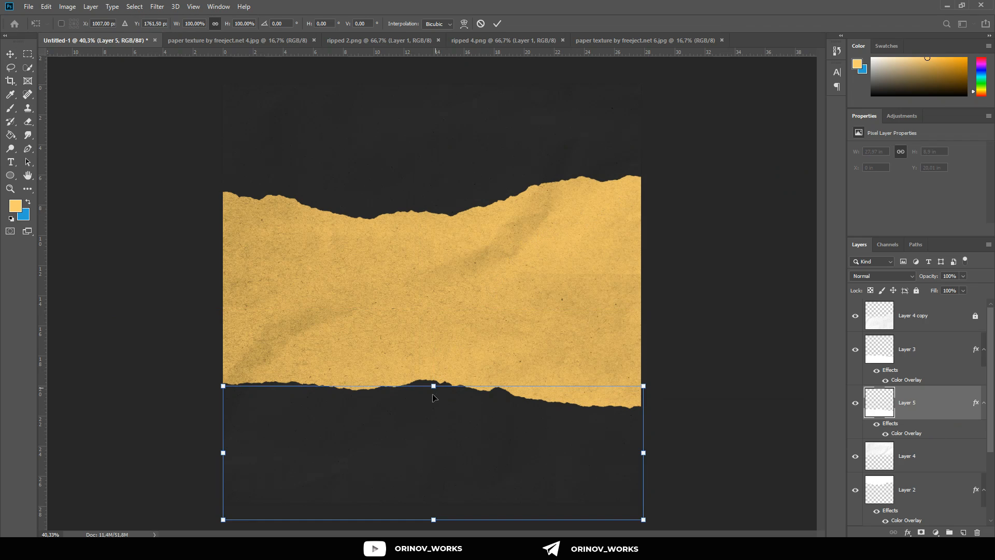
left_click_drag(434, 386, 433, 378)
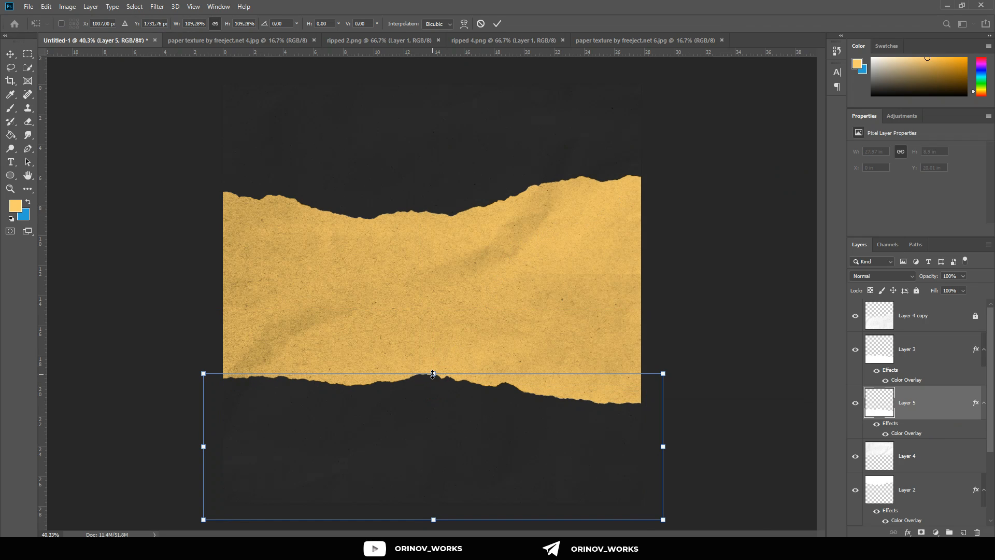
left_click(497, 23)
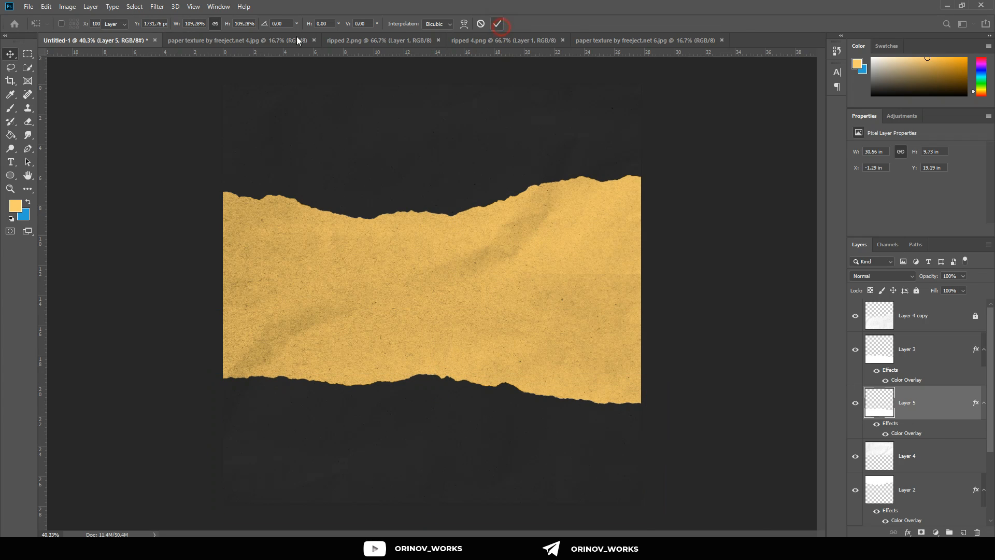
Step: Apply a Gaussian Blur with a radius of 9.8 pixels to the lower duplicate strip, Layer 5
left_click(157, 7)
mouse_move(258, 122)
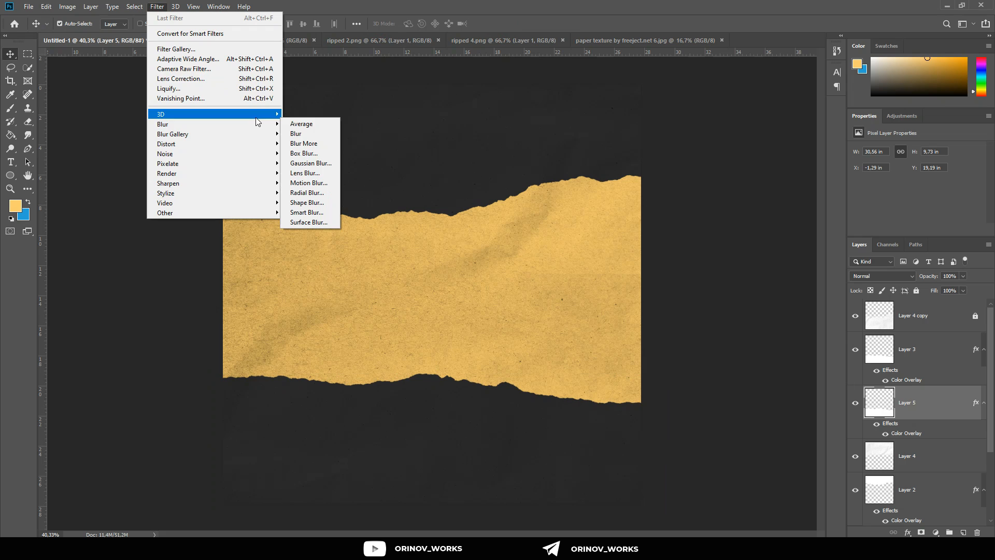
left_click(309, 162)
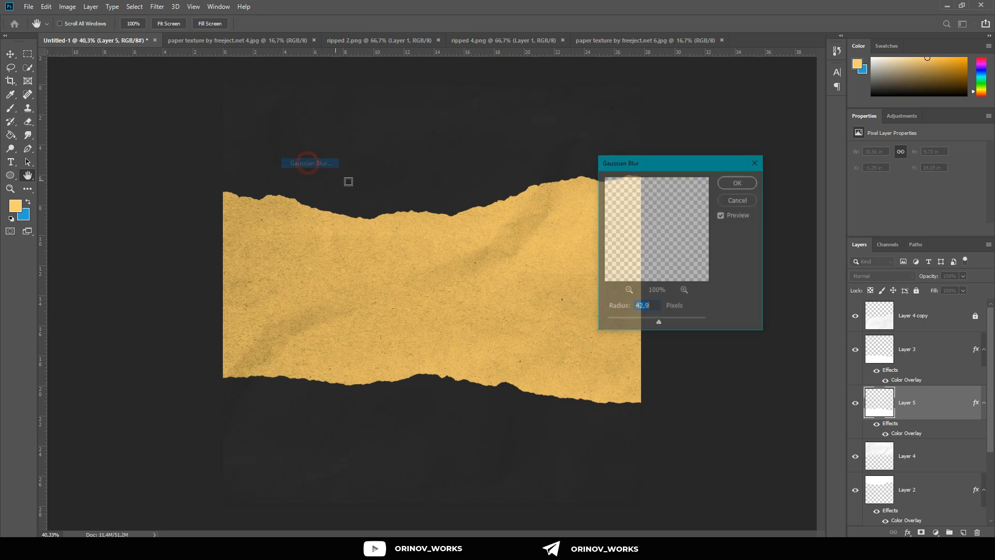
left_click_drag(654, 325, 636, 323)
left_click(646, 322)
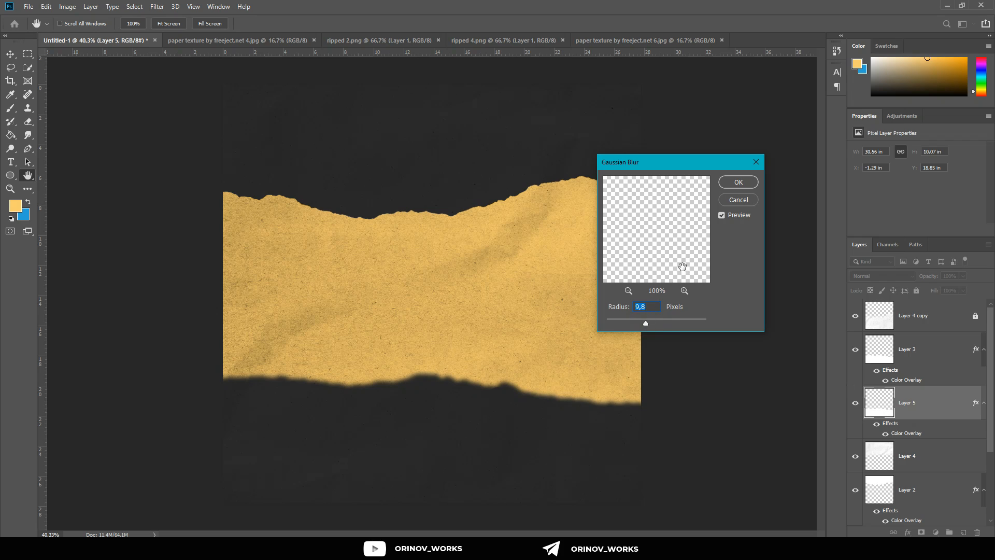
left_click(749, 184)
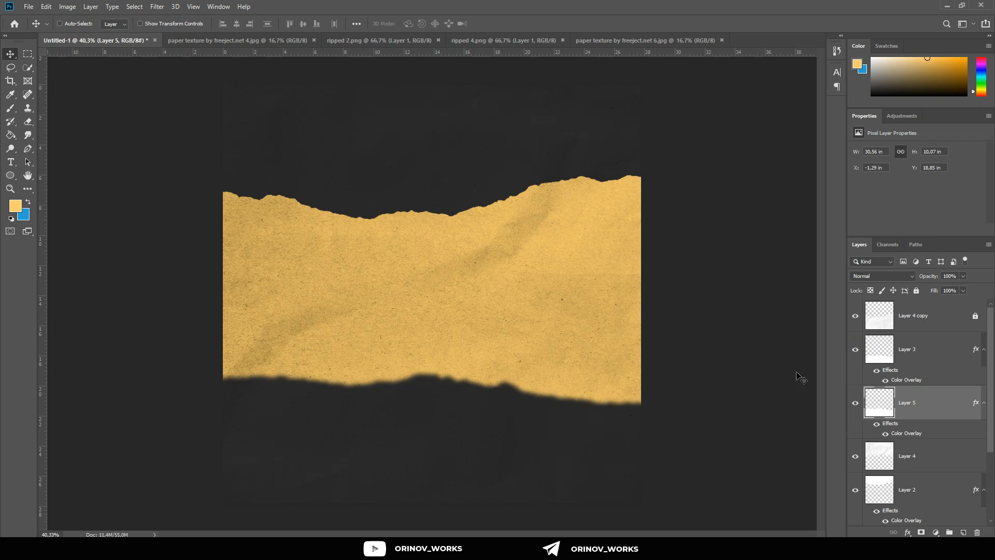
Step: Scale the blurred lower strip proportionally to 95.90% so only a soft shadow extends beyond the torn edge
key("ctrl+t")
left_click_drag(431, 367, 433, 374)
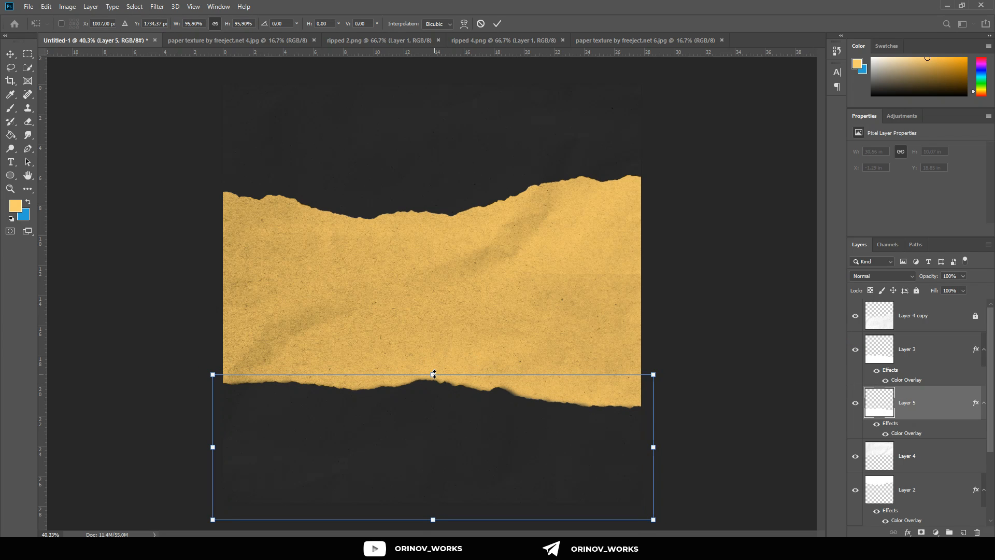
left_click(496, 23)
scroll(474, 331, "up", 3)
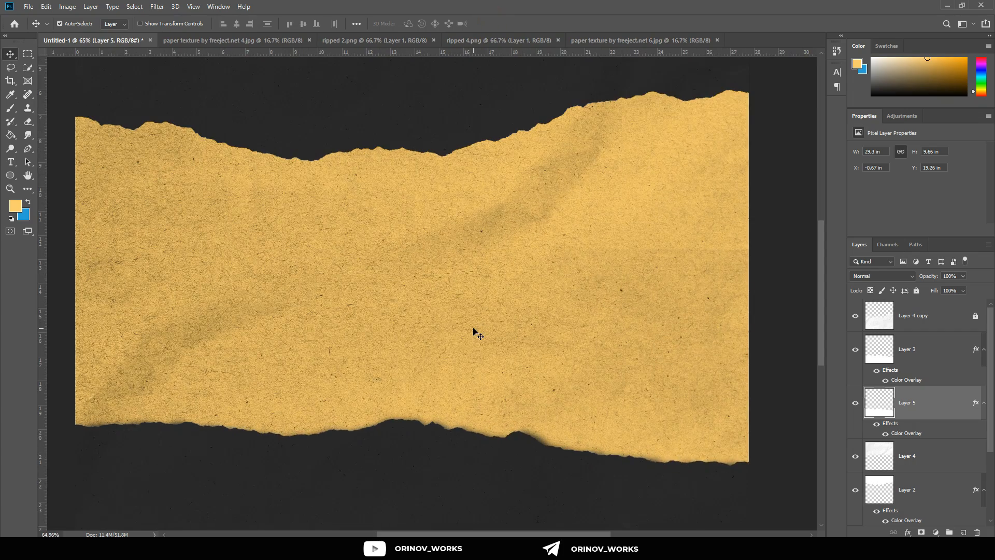
scroll(473, 352, "down", 2)
scroll(465, 379, "down", 4)
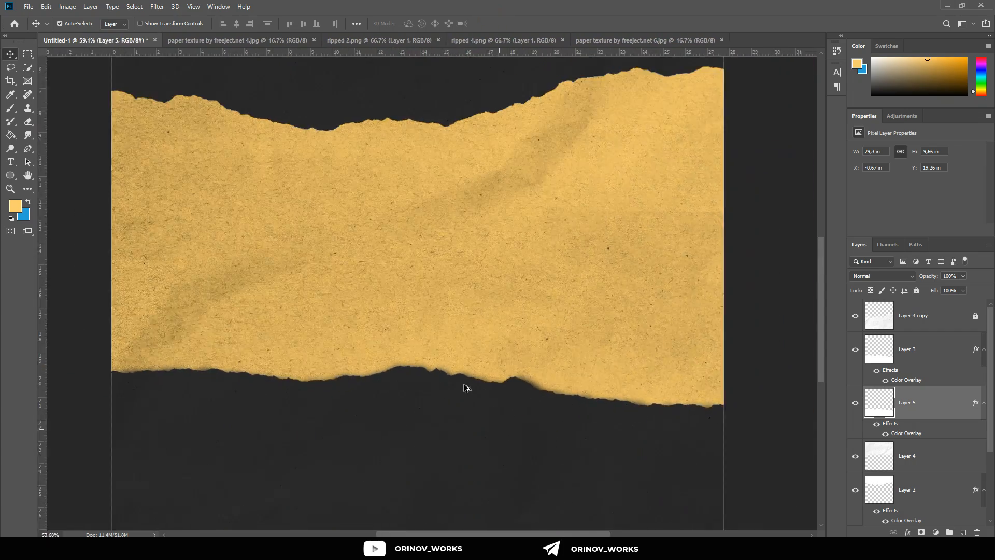
scroll(919, 456, "down", 1)
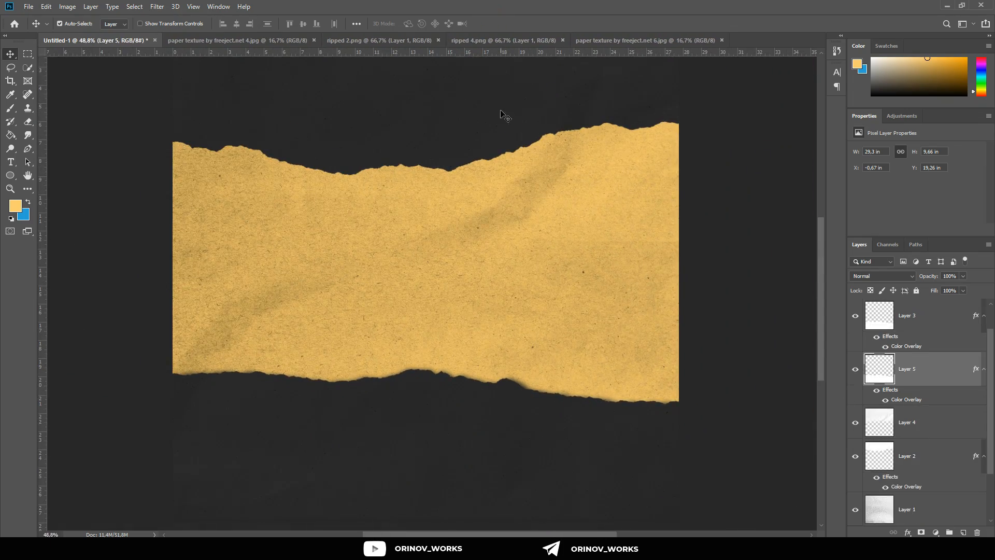
Step: Lock the Layer 4 texture completely
scroll(914, 510, "down", 1)
left_click(915, 389)
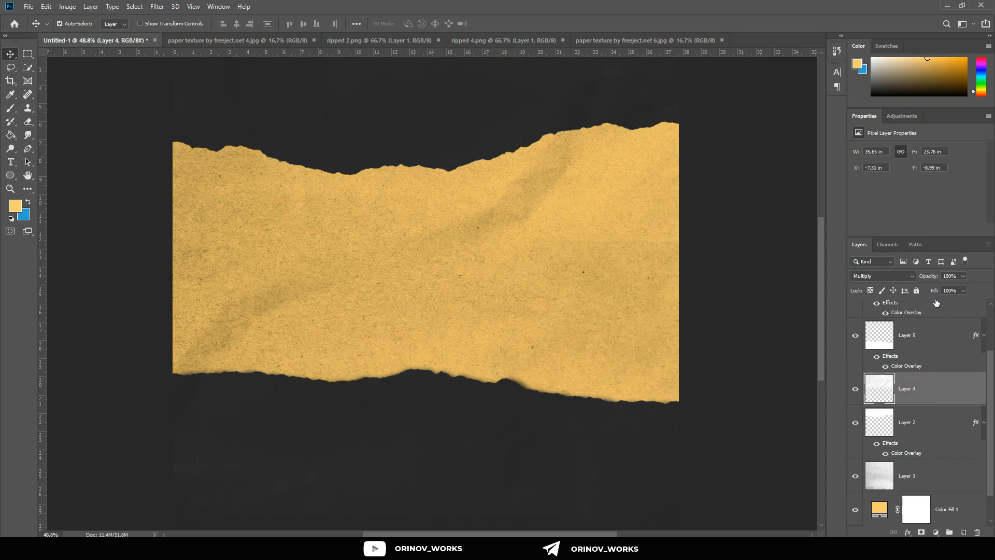
left_click(916, 291)
left_click_drag(426, 200, 427, 250)
left_click_drag(415, 171, 414, 181, "alt")
key("ctrl+z")
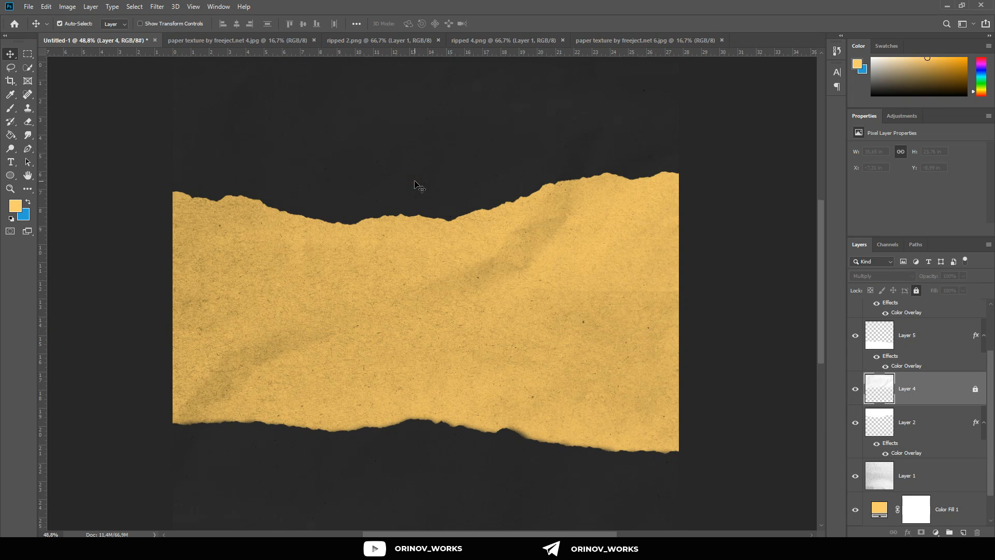
scroll(414, 181, "up", 1)
Step: Duplicate the upper torn strip, Layer 2, and keep its existing layer style
left_click(910, 422)
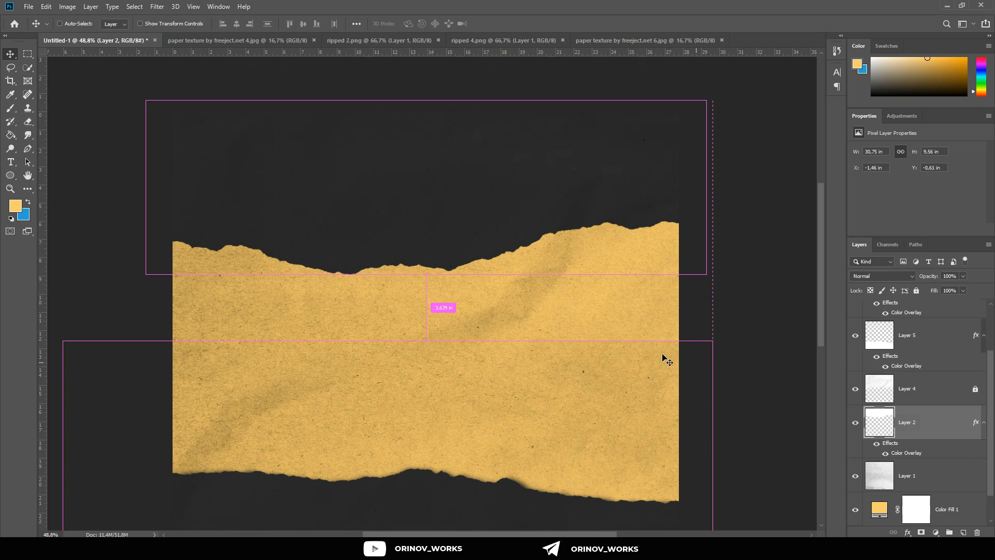
key("ctrl+t")
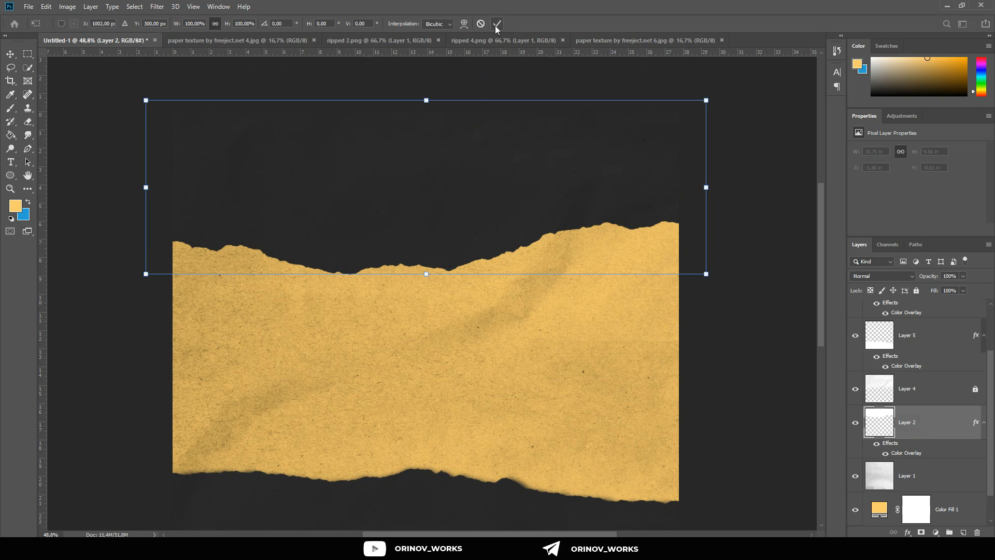
key("Return")
left_click_drag(929, 424, 953, 528)
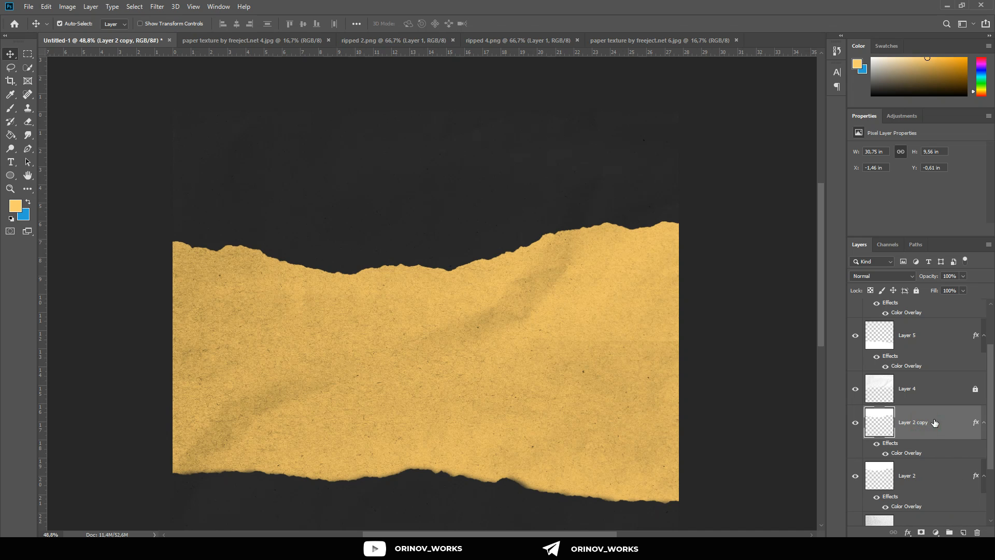
double_click(941, 429)
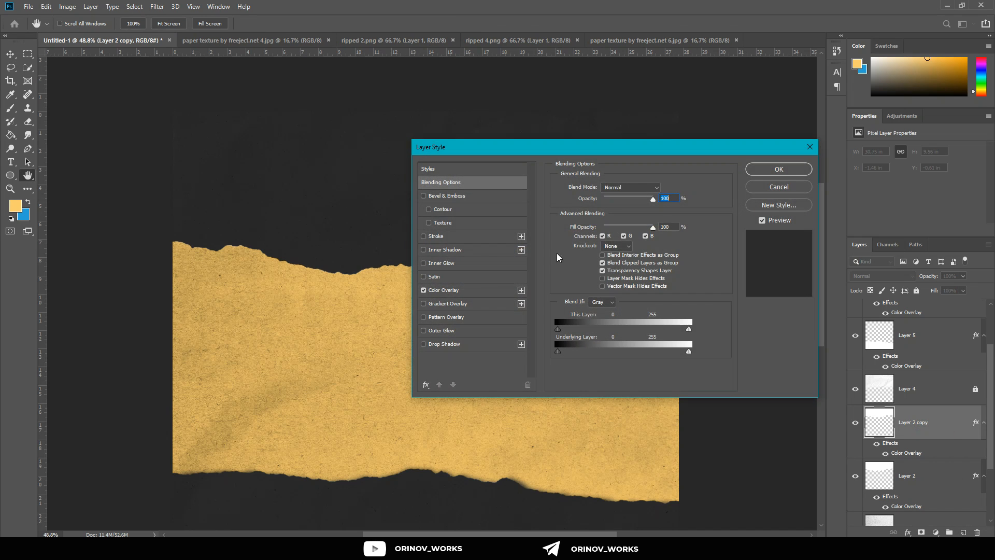
left_click(772, 169)
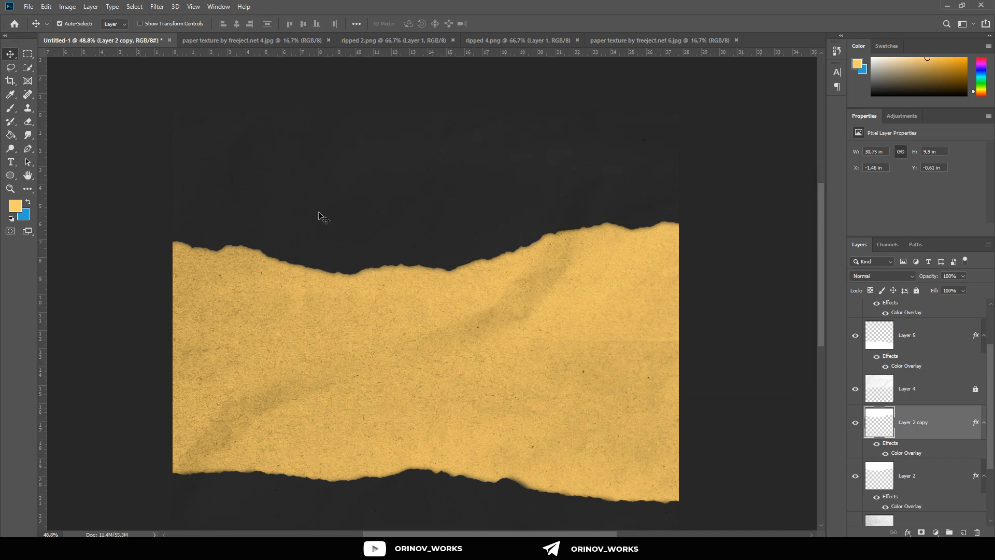
Step: Blur Layer 2 copy and move it down to about Y -0.51 in, extending its soft edge over the yellow band
scroll(355, 234, "up", 3)
key("shift+Down")
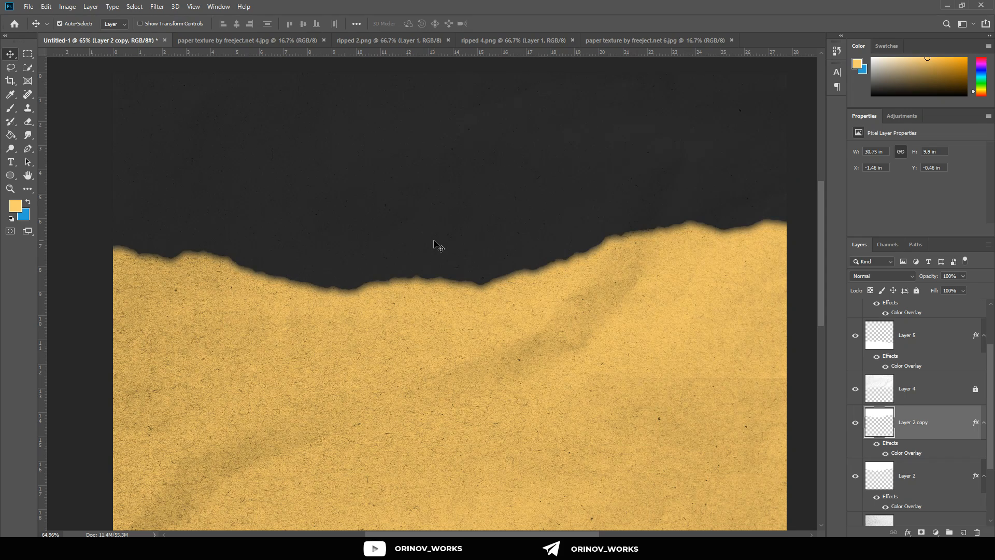
scroll(446, 283, "down", 6)
scroll(446, 284, "up", 6)
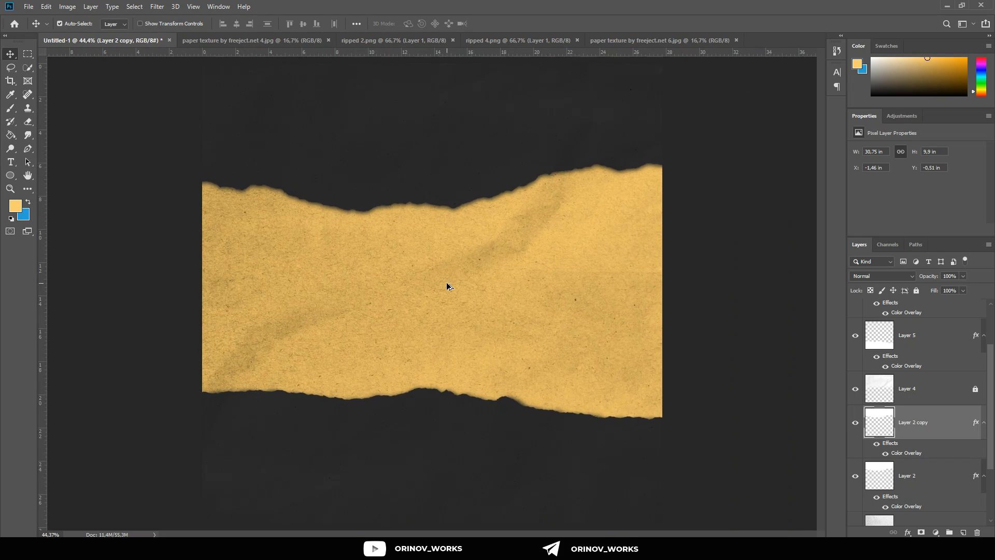
Step: Move the blurred lower strip, Layer 5, up to about Y 19.15 in to widen its shadow
scroll(449, 288, "down", 3)
scroll(927, 424, "up", 3)
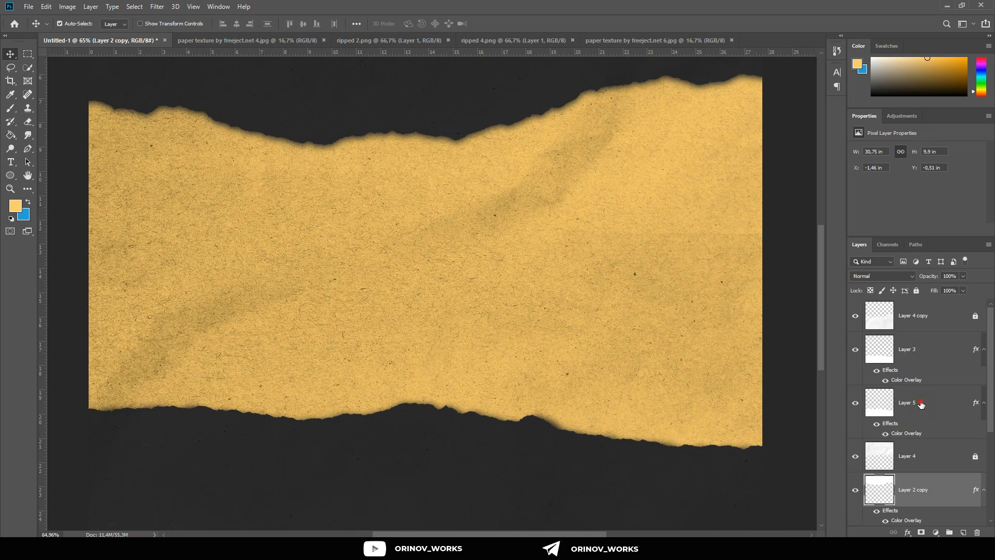
left_click(921, 404)
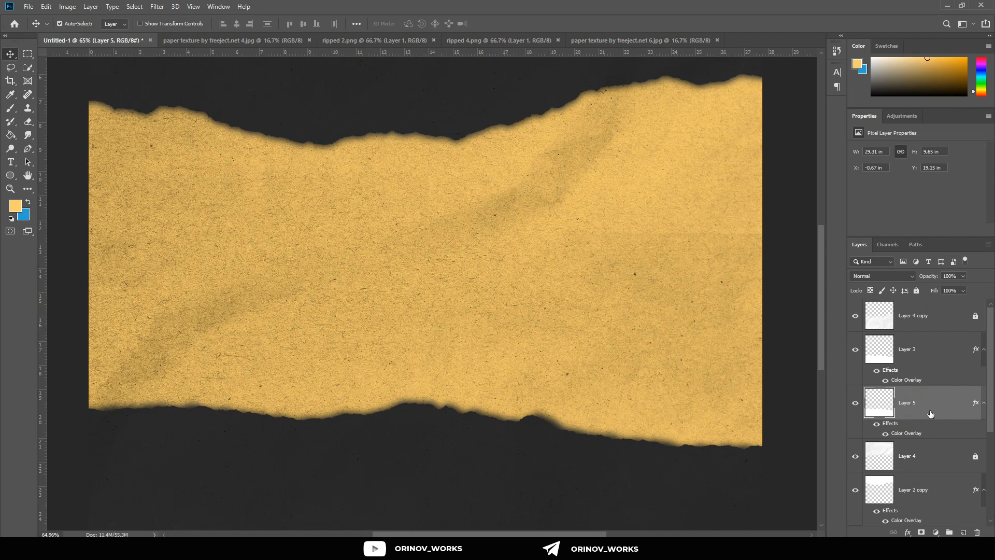
Step: Change Layer 5's Color Overlay to near-black #0c0c0c
double_click(933, 402)
left_click(449, 290)
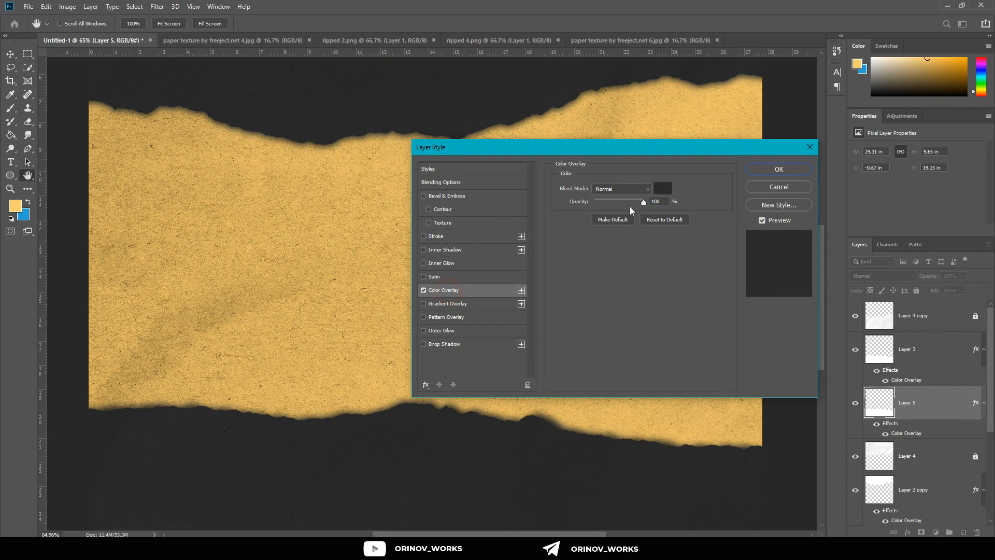
left_click(663, 187)
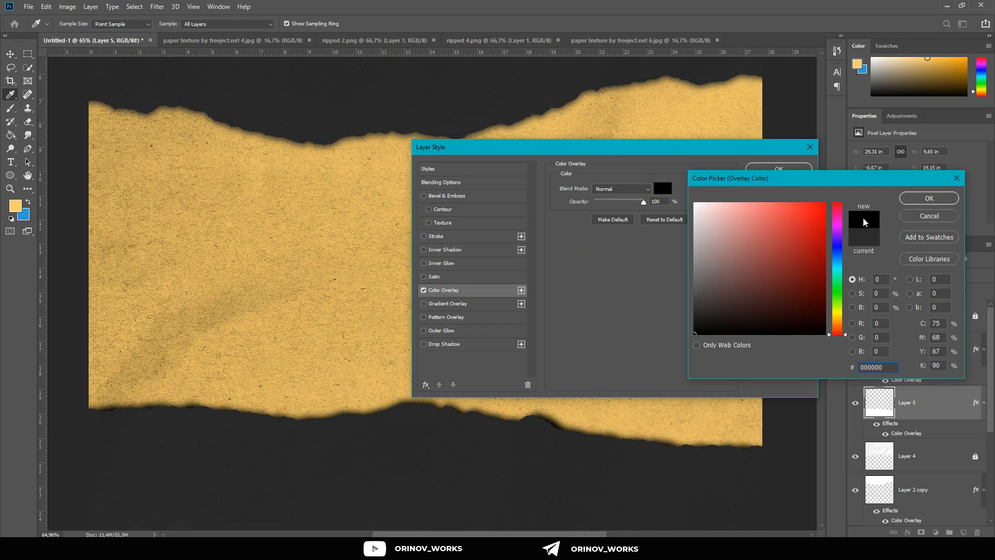
left_click(694, 328)
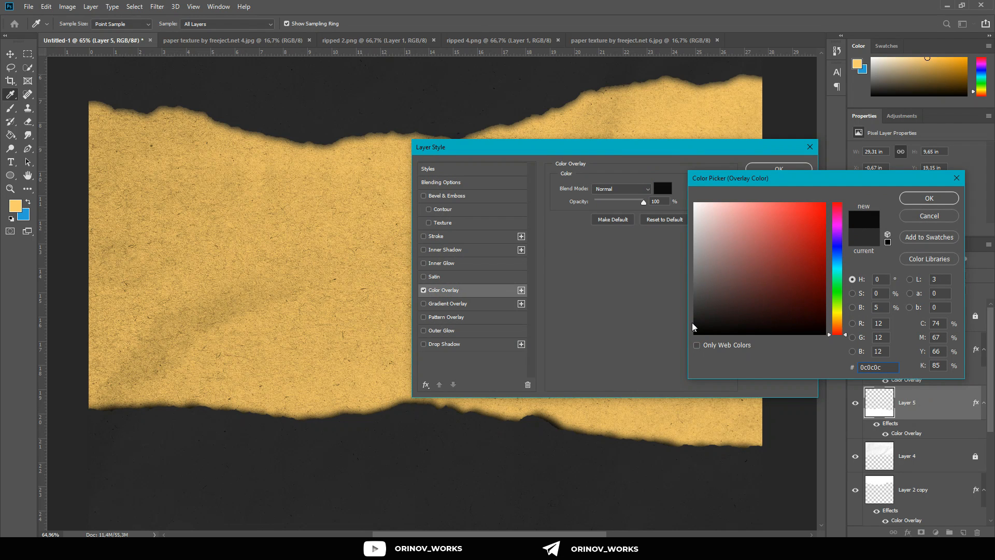
left_click(925, 199)
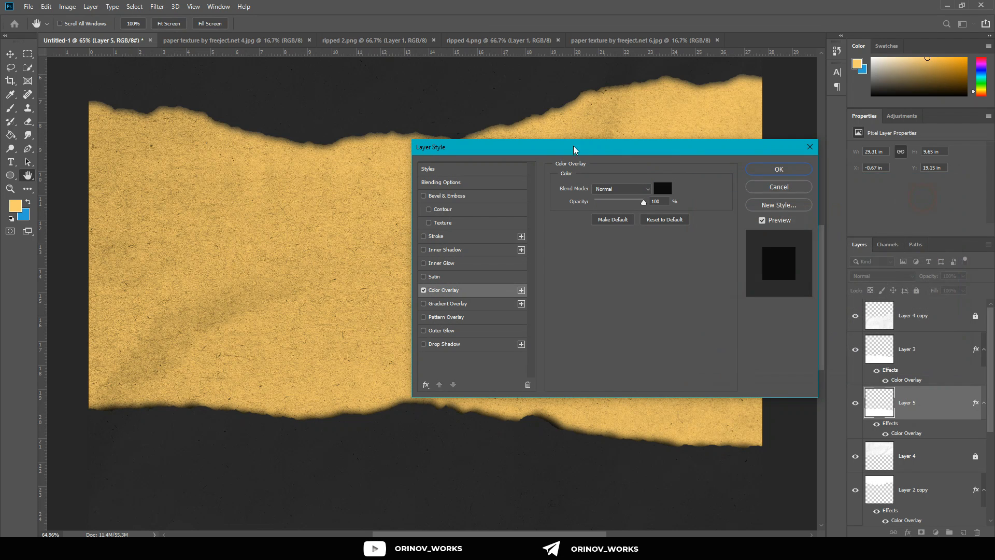
left_click(804, 170)
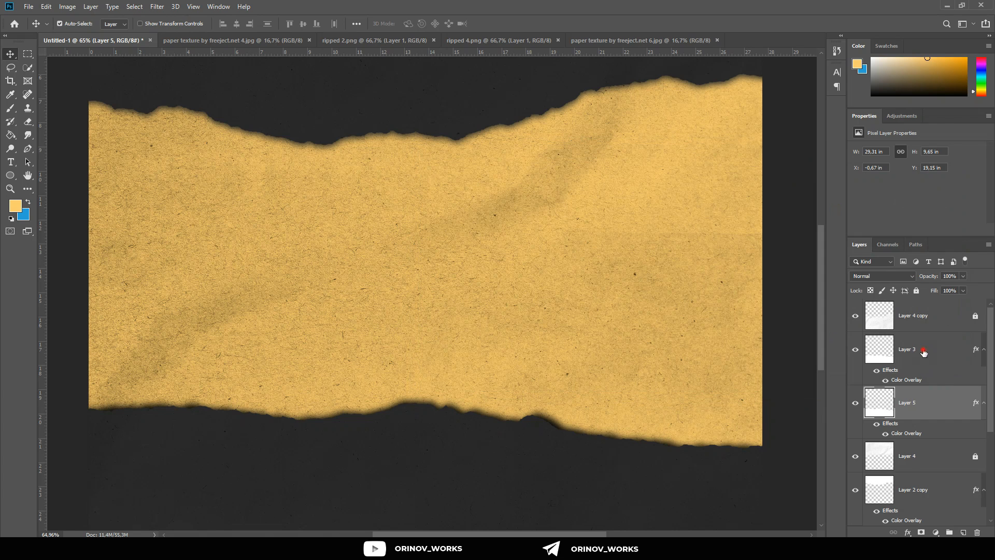
Step: Change the Color Overlay of the upper strip, Layer 2, to dark gray #111111
left_click(926, 350)
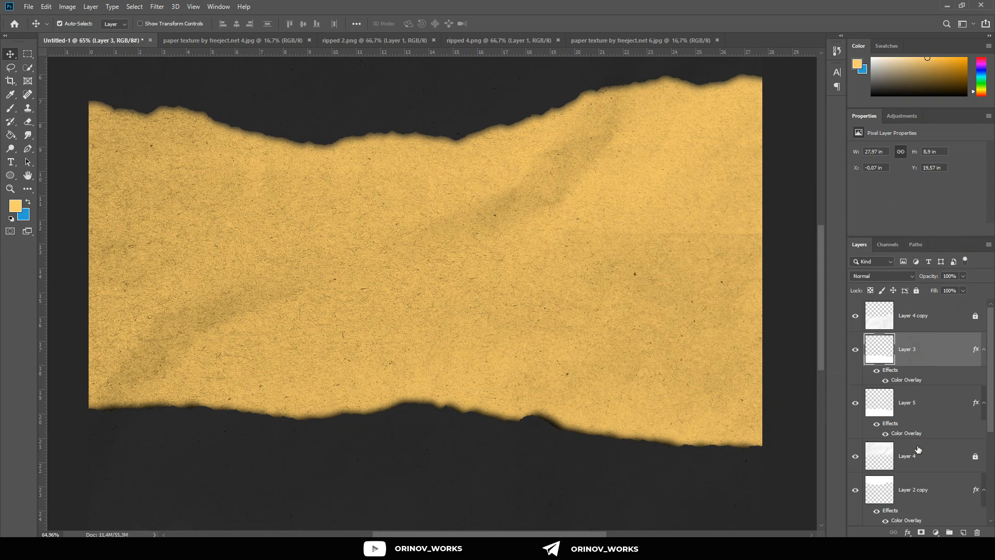
scroll(917, 449, "down", 1)
left_click(926, 472)
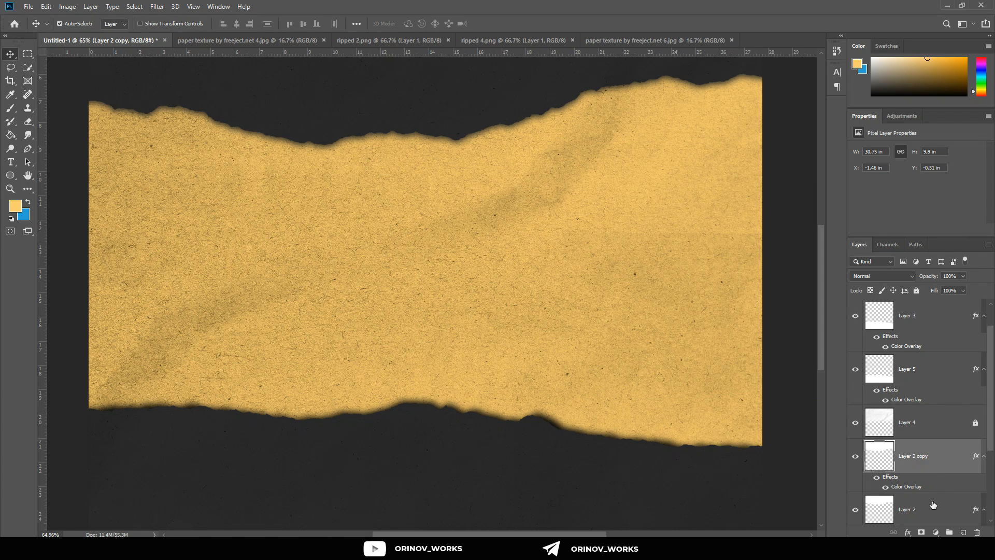
double_click(938, 517)
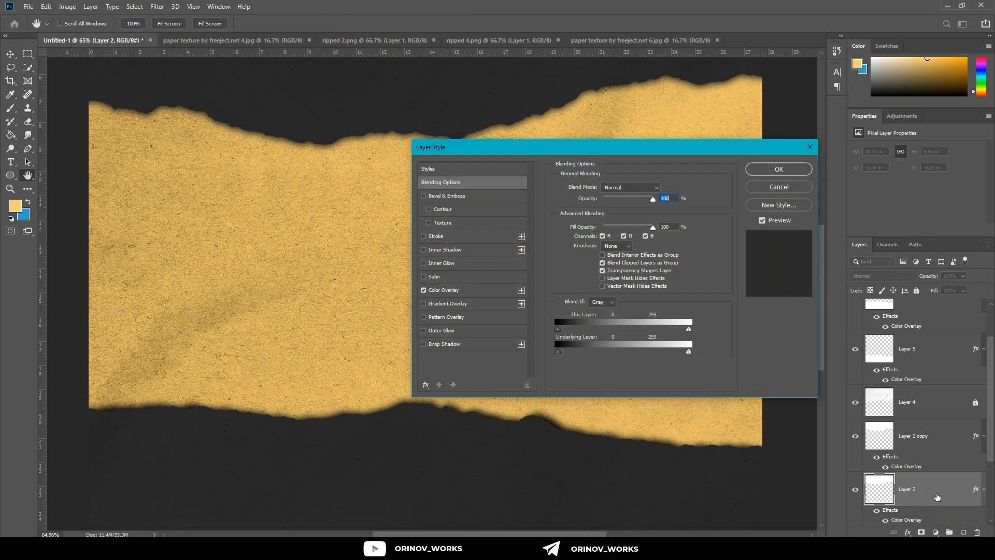
left_click(443, 289)
left_click(662, 188)
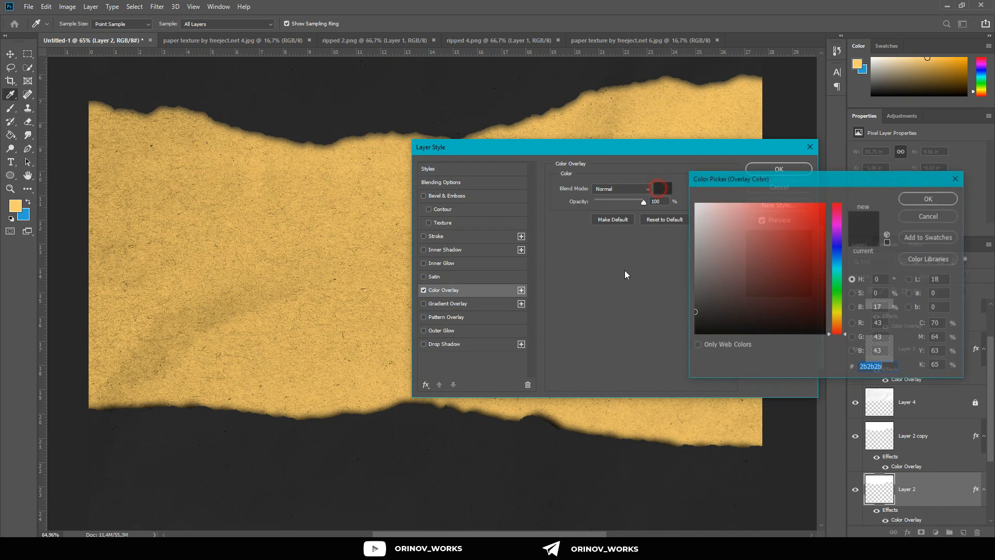
left_click_drag(696, 311, 658, 354)
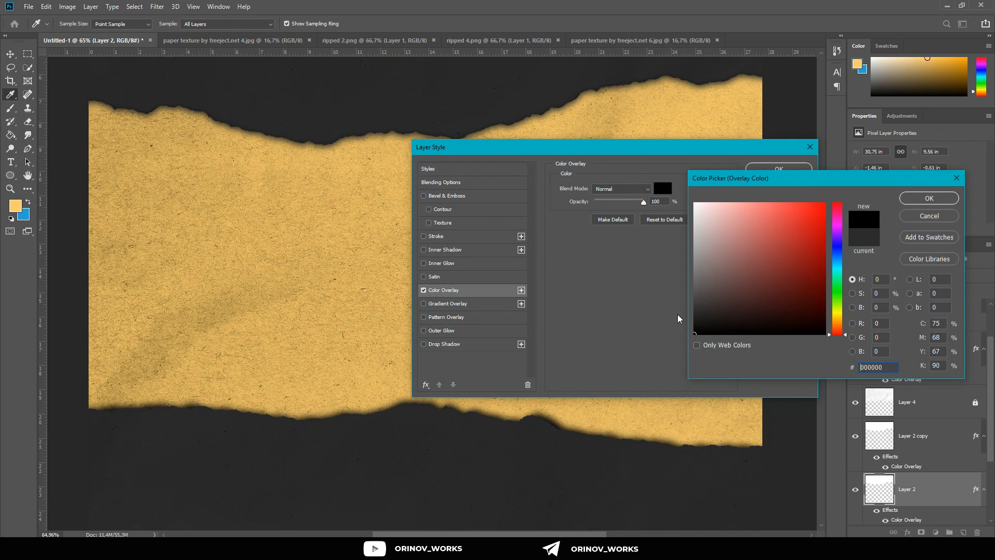
left_click(695, 325)
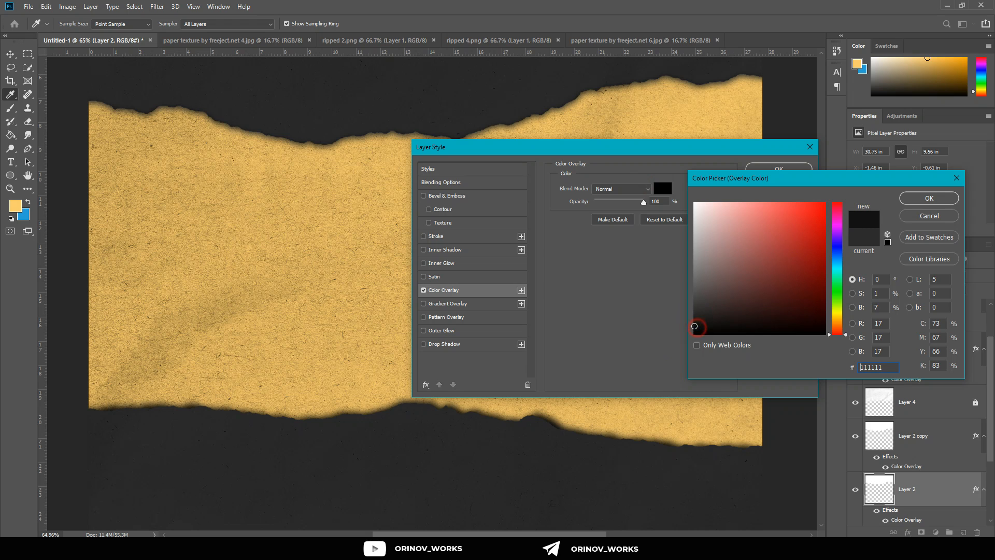
left_click(896, 200)
left_click(903, 201)
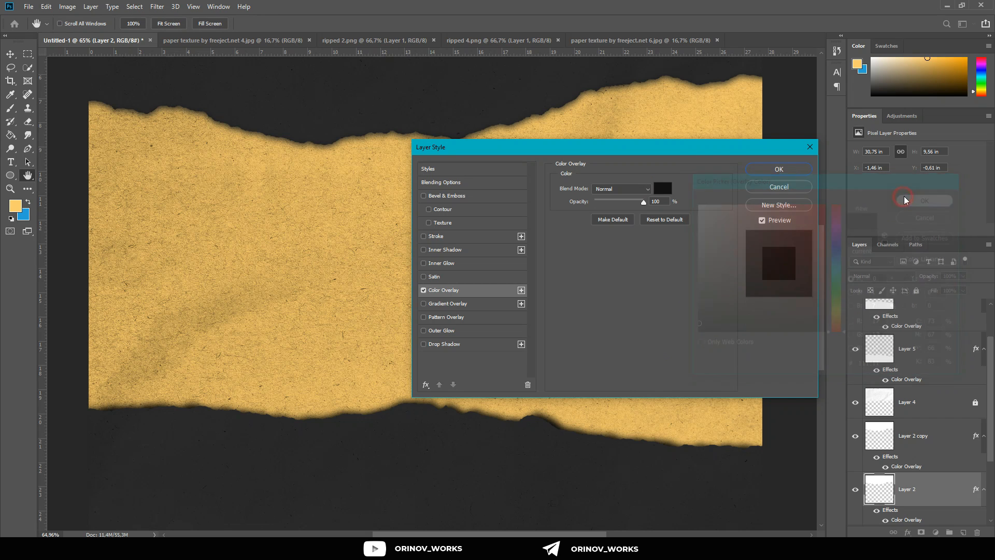
left_click(786, 173)
Step: Nudge Layer 2 vertically to about Y -0.69 in to adjust its edge against the blurred copy
scroll(593, 258, "down", 6)
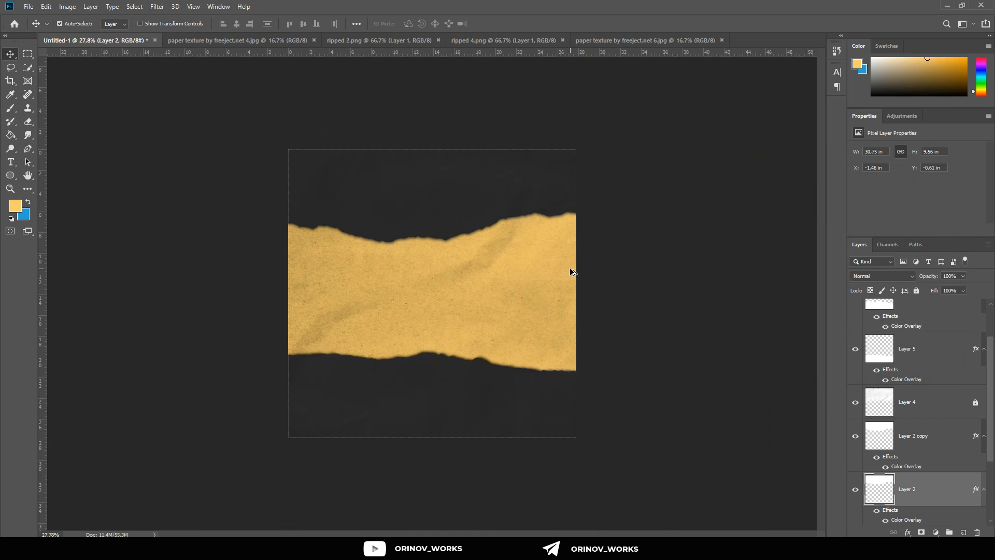
scroll(377, 284, "up", 4)
key("shift+Down")
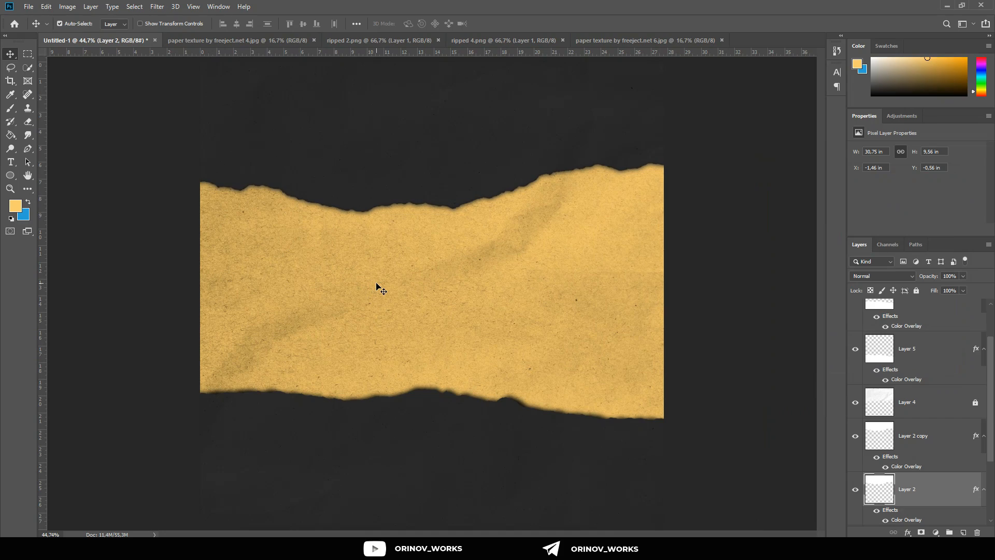
key("shift+Up")
key("shift+Up")
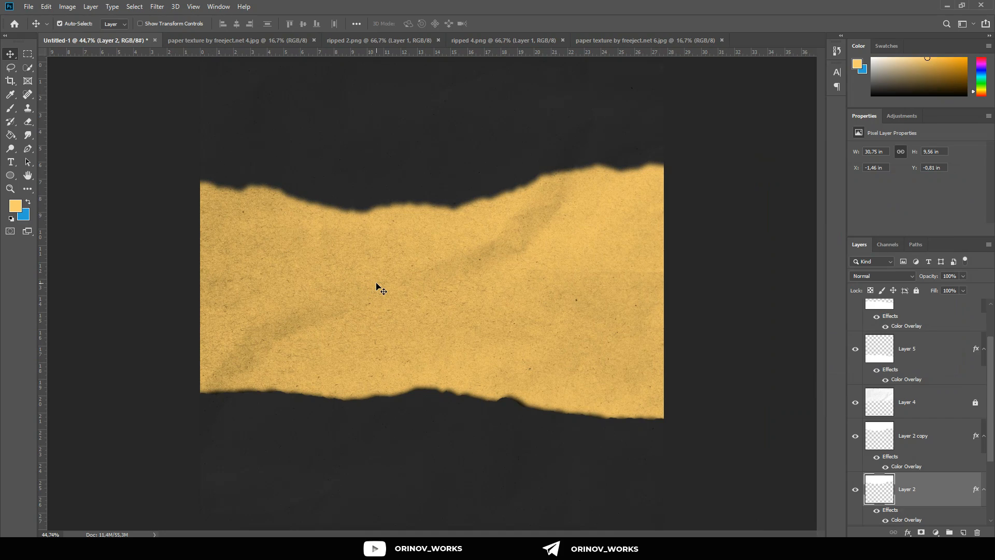
scroll(363, 207, "up", 10)
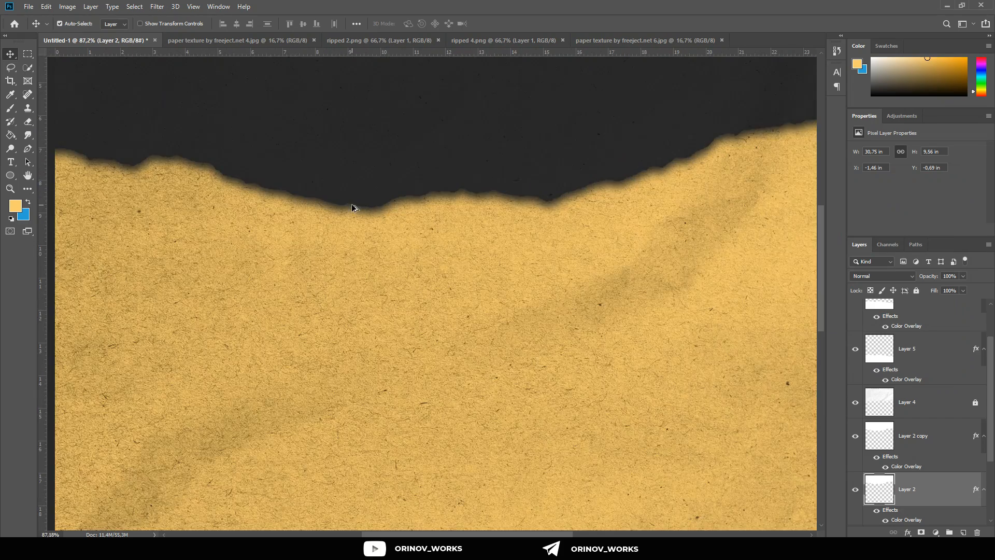
Step: Inspect the blurred shadows along the upper and lower torn edges up close, and then in the whole composition
scroll(365, 209, "down", 12)
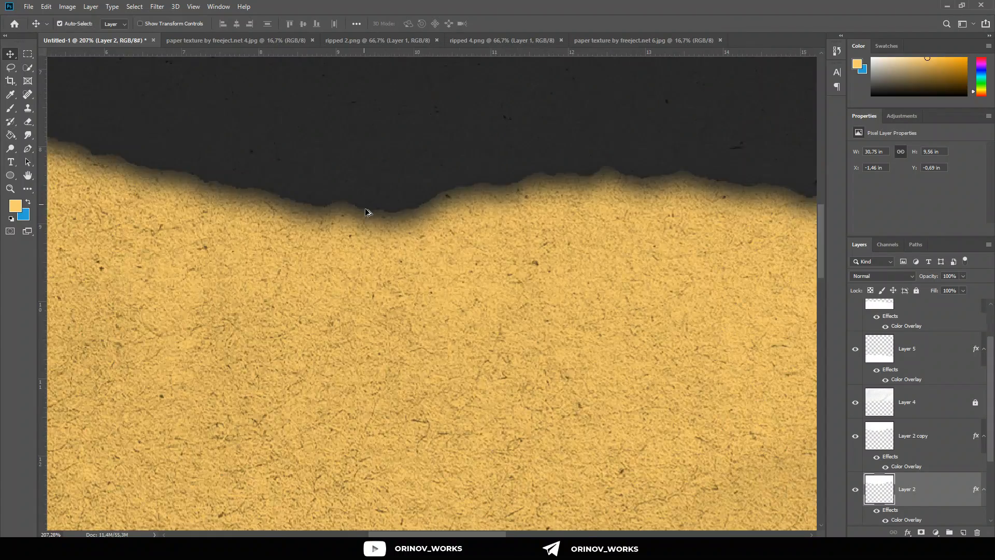
scroll(520, 378, "up", 5)
scroll(520, 377, "up", 4)
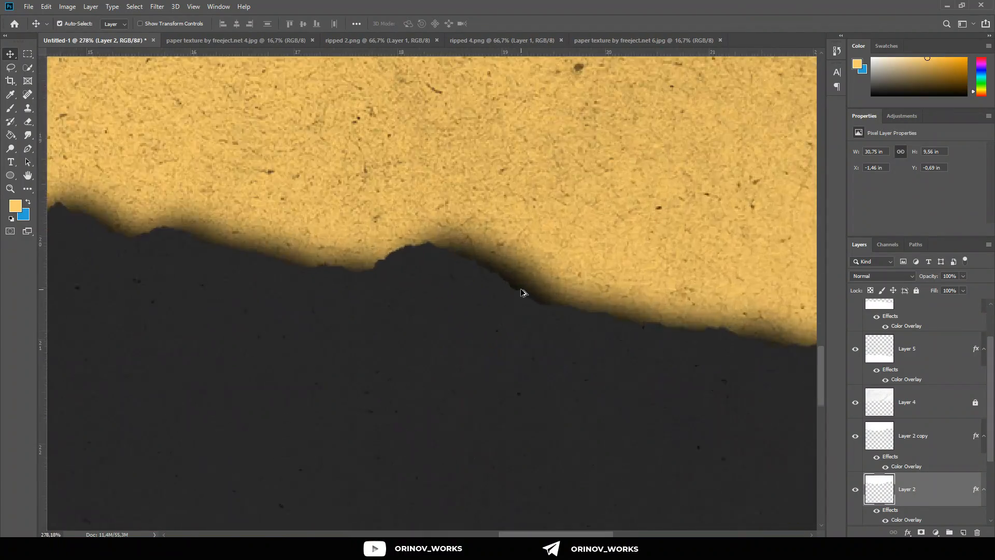
scroll(523, 296, "down", 9)
scroll(432, 296, "up", 2)
scroll(430, 297, "down", 1)
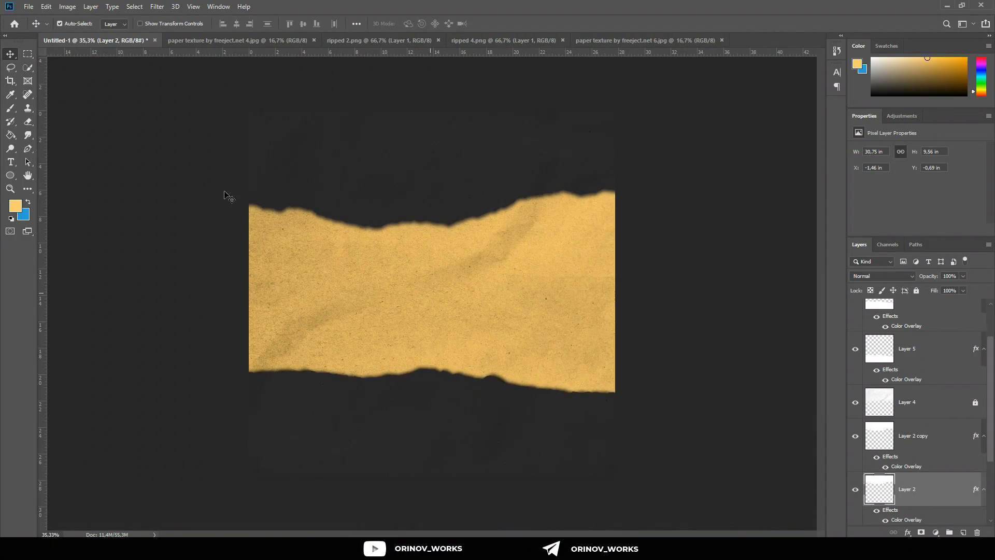
Step: Add a white Futura Bold text layer at 180.23 pt on the upper dark strip and place it above all other layers
left_click(9, 162)
scroll(290, 157, "up", 2)
left_click(335, 144)
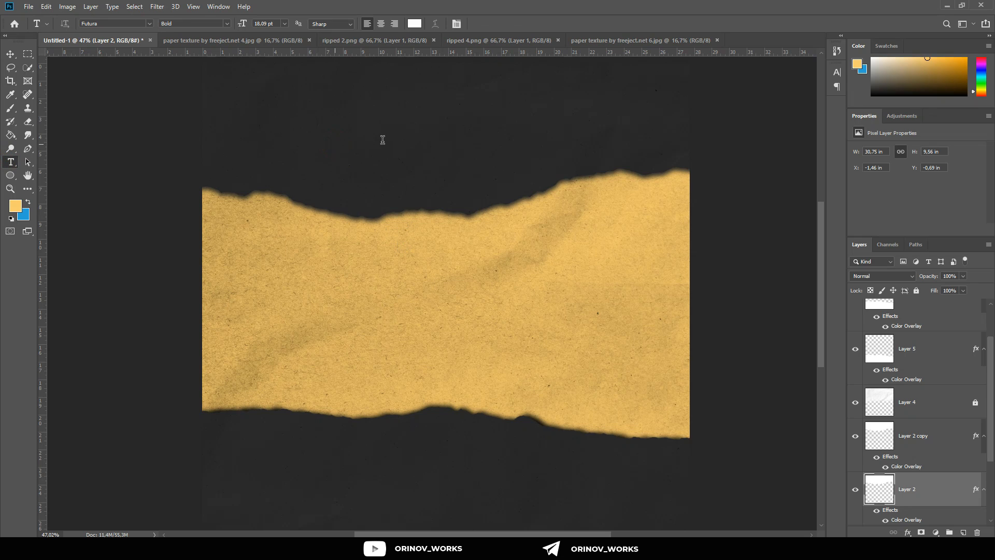
scroll(379, 150, "up", 2)
left_click_drag(370, 171, 494, 146)
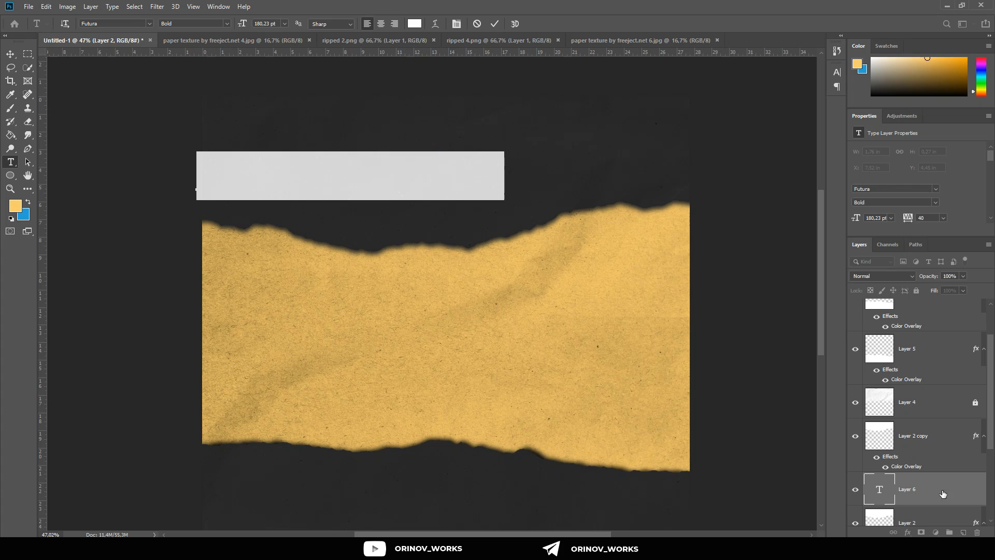
left_click_drag(943, 494, 951, 305)
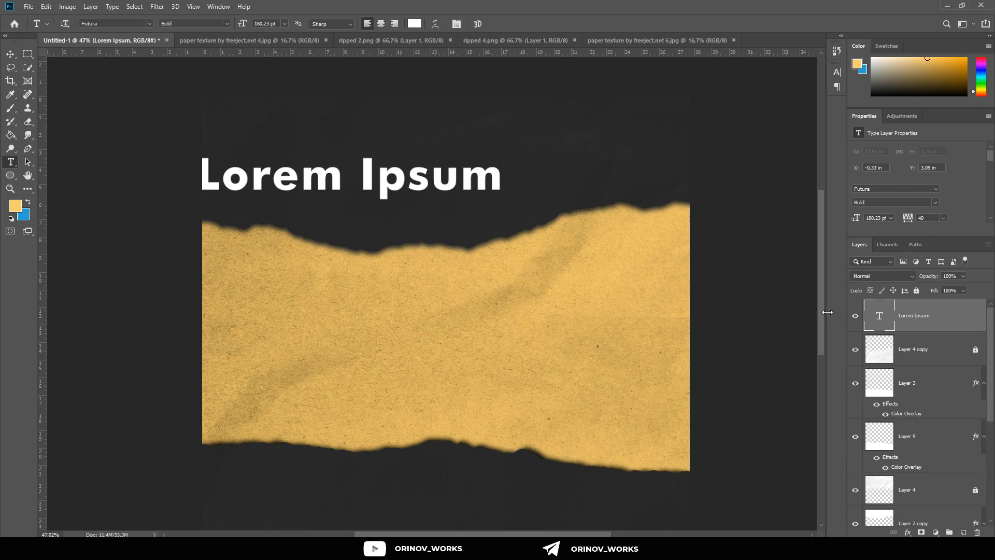
Step: Replace the placeholder text with WE'RE CLOSED in capitals on two lines
double_click(409, 187)
key("ctrl+a")
key("BackSpace")
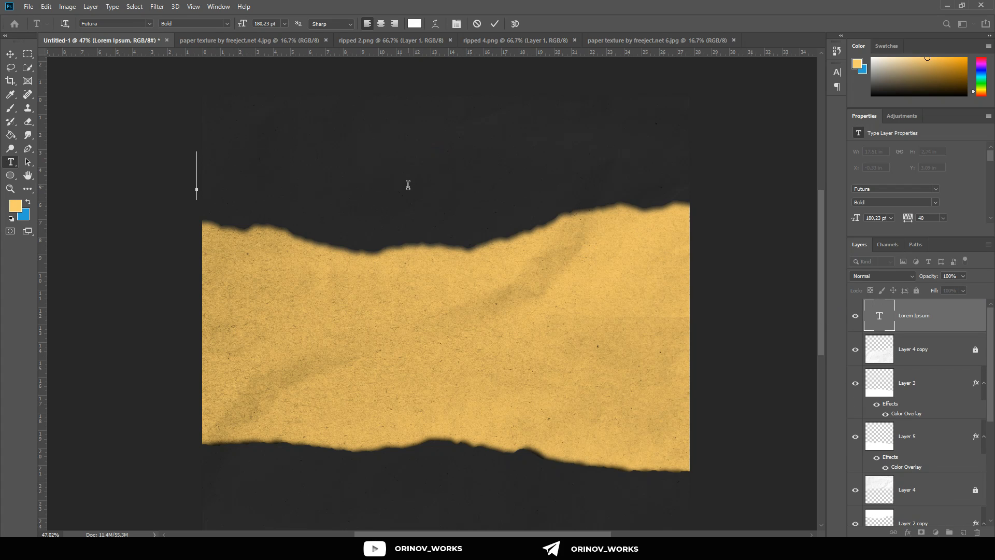
type("We")
key("BackSpace")
key("BackSpace")
type("Were")
key("BackSpace")
key("BackSpace")
key("BackSpace")
key("BackSpace")
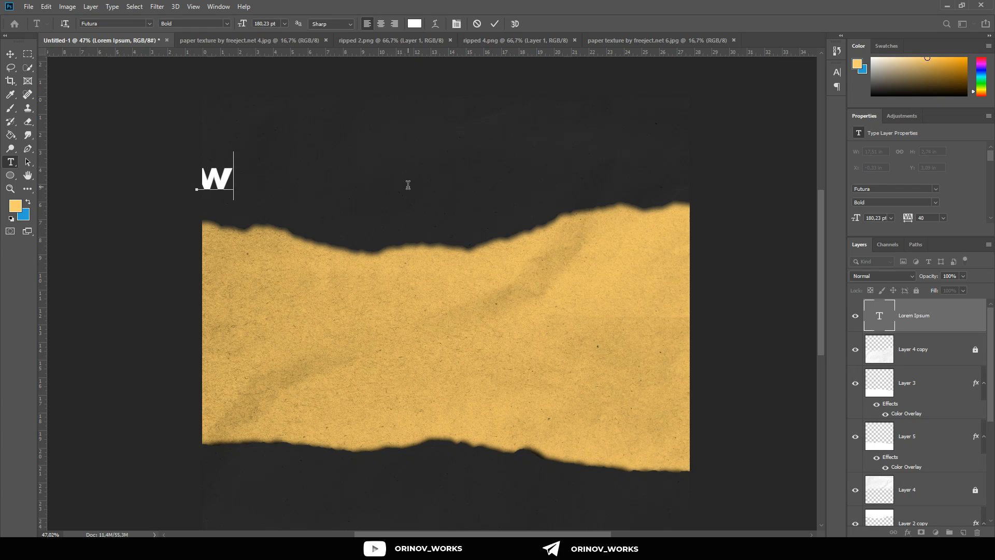
type("We're")
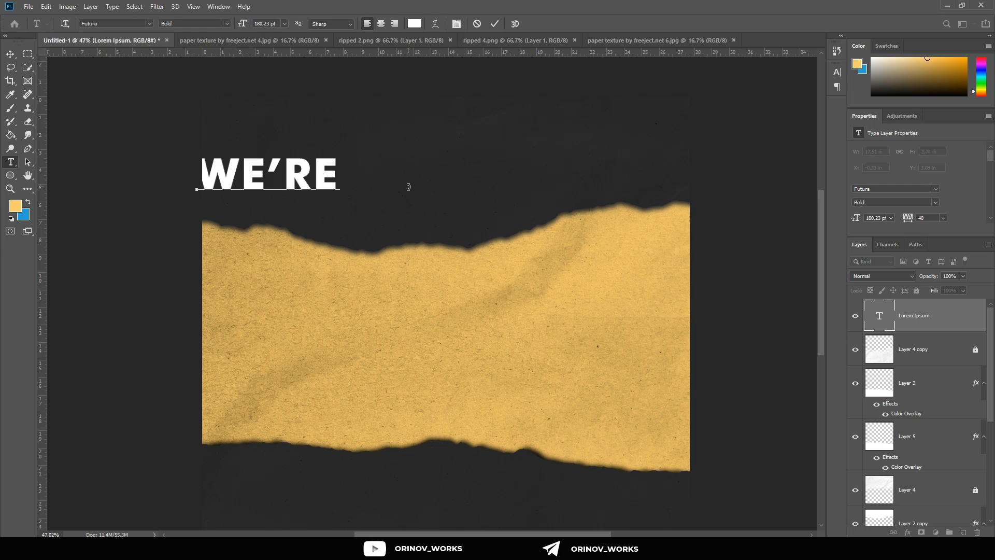
key("ctrl+a")
key("Right")
key("Return")
type("CLOSED")
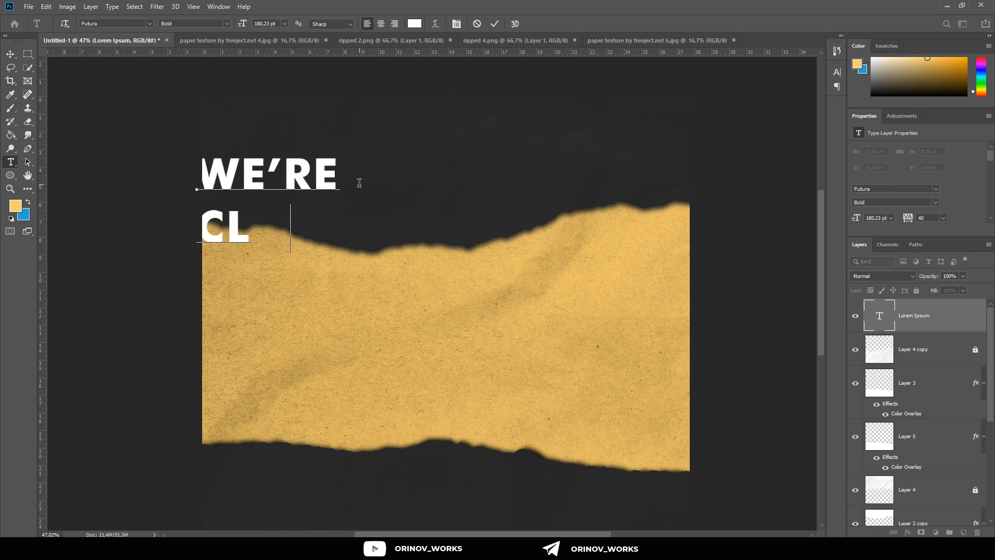
Step: Move the heading to about X 6.84 in, Y 1.29 in and centre-align its two lines
left_click(10, 54)
left_click_drag(263, 222, 388, 191)
double_click(388, 192)
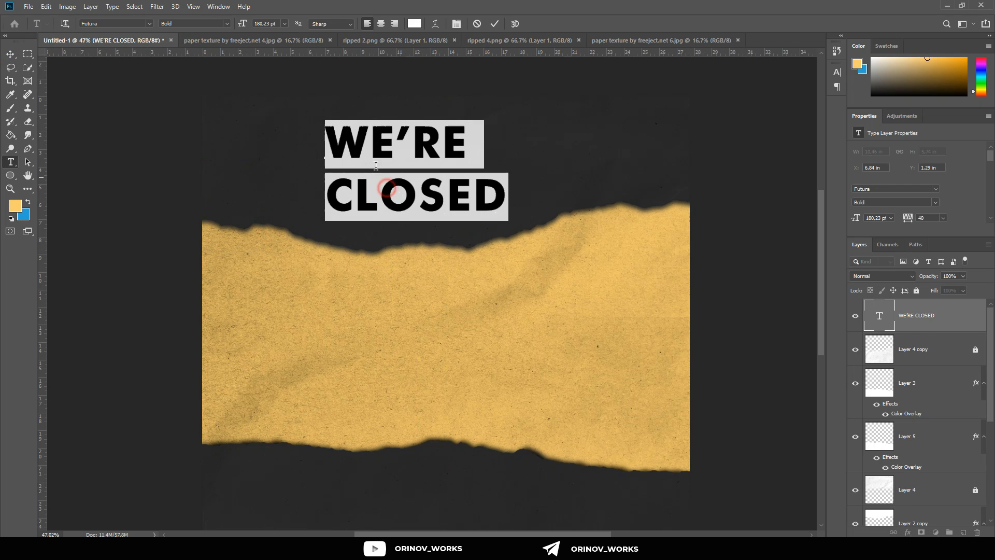
left_click(381, 23)
left_click(374, 181)
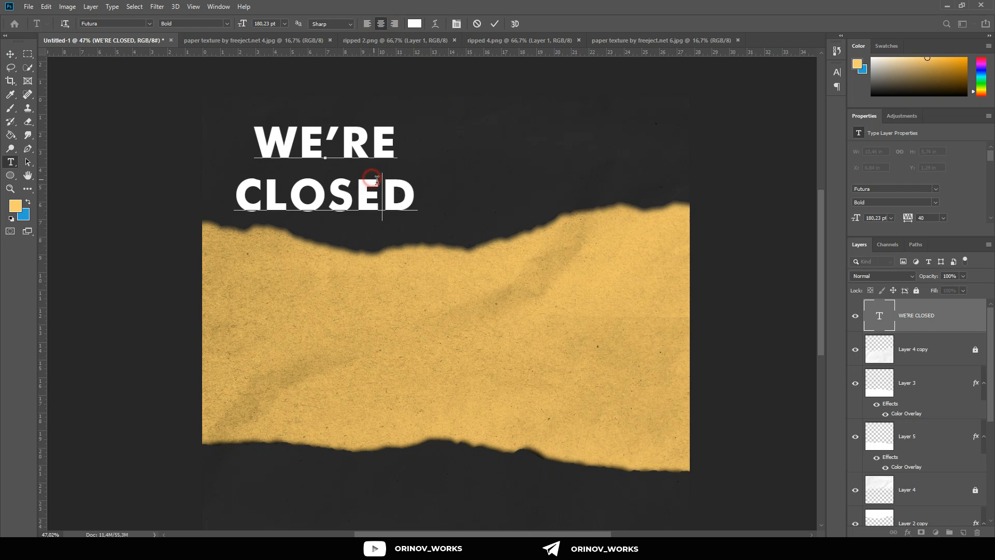
Step: Set the tracking of the whole WE'RE CLOSED heading to 0
left_click(416, 198)
key("ctrl+a")
left_click(837, 72)
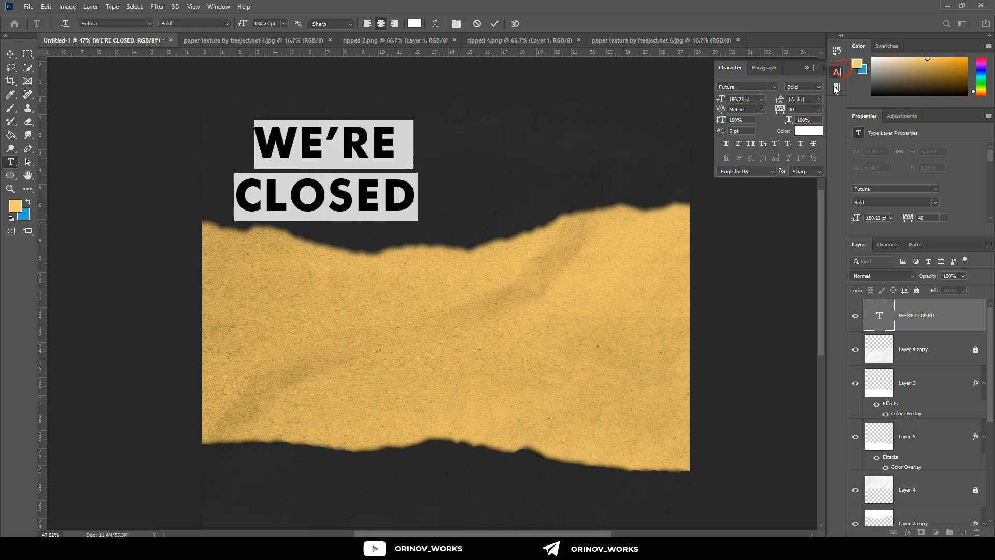
left_click(820, 110)
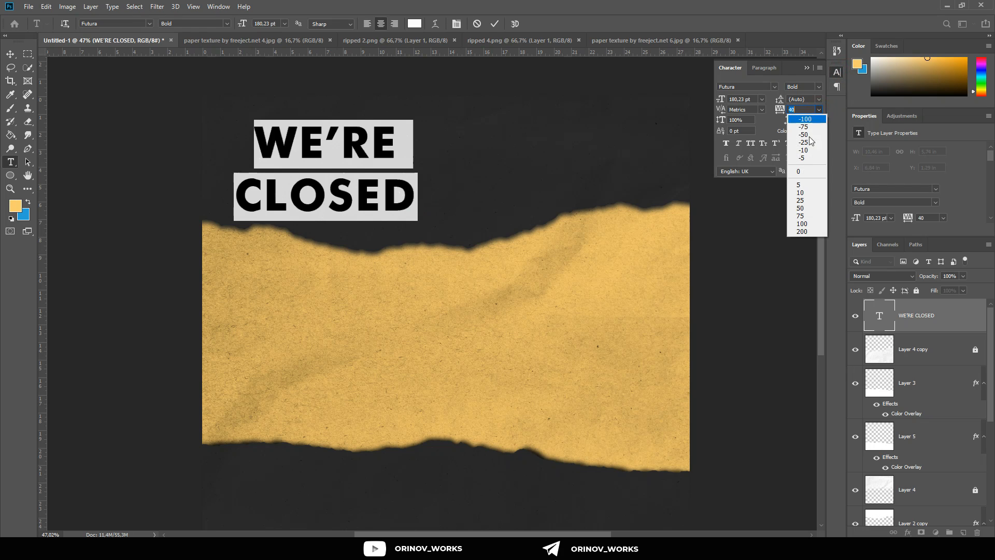
left_click(805, 174)
Step: Try a 48 pt leading and a tighter tracking of -20 on the heading
left_click(818, 100)
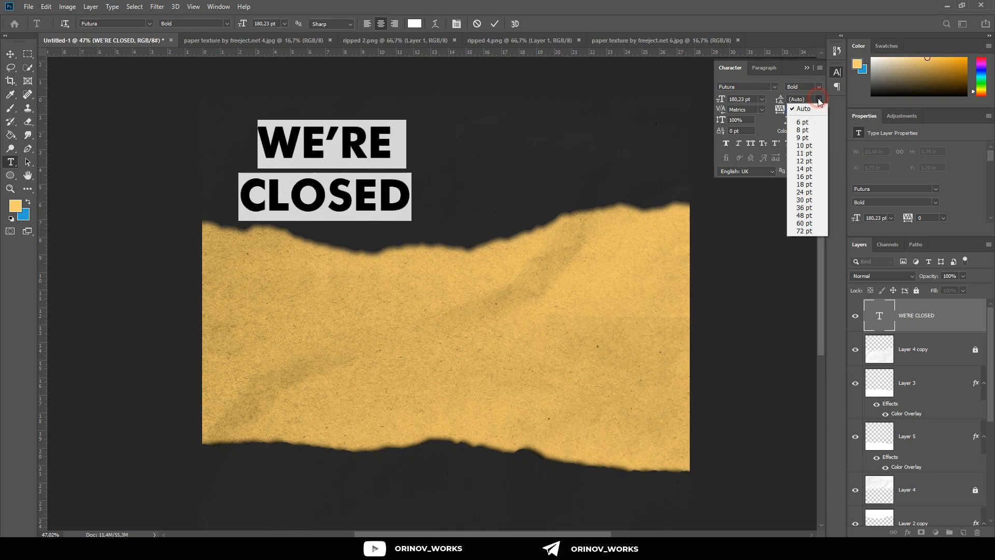
left_click(806, 215)
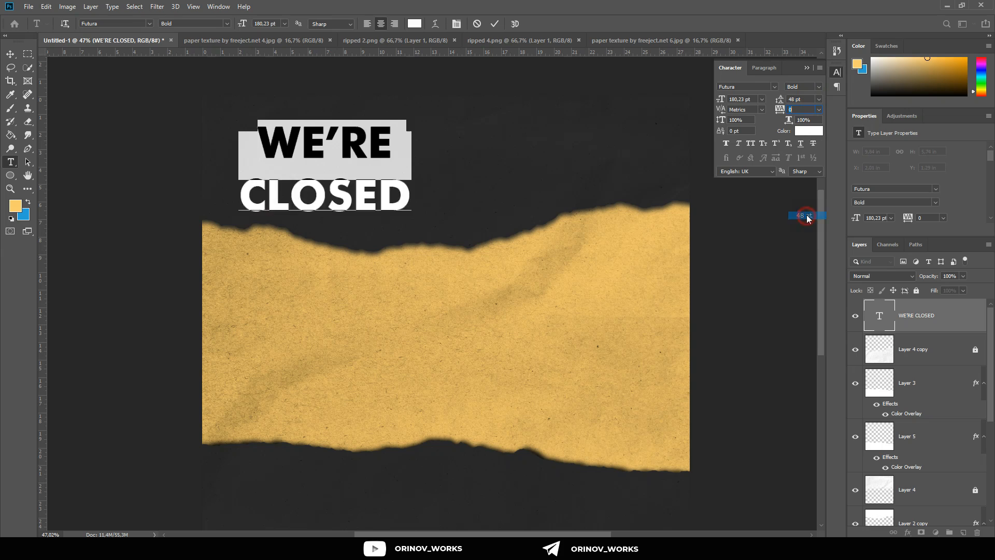
key("Up")
key("Up")
key("Down")
key("Down")
key("Down")
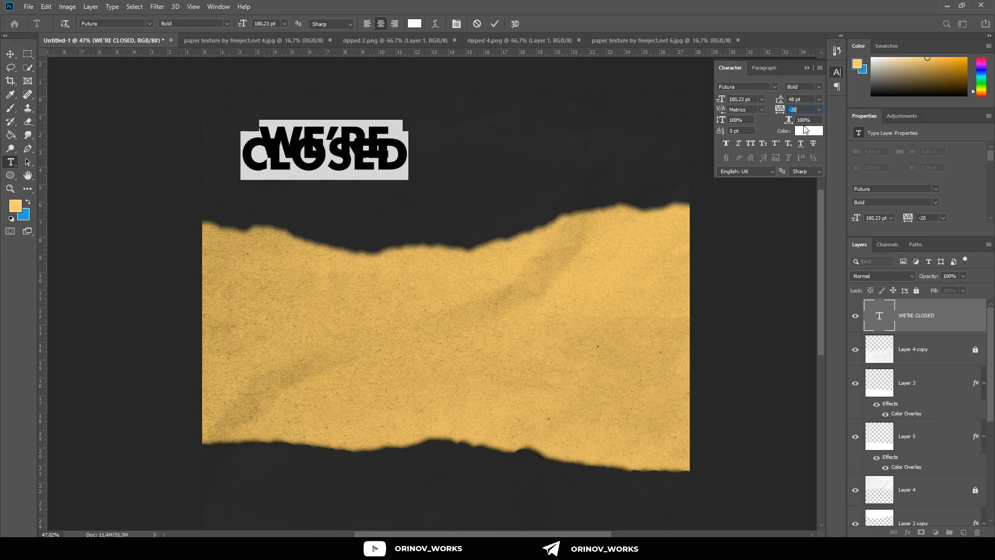
Step: Restore the heading's tracking to 0 and set its leading to 149 pt
left_click(804, 99)
key("Up")
key("Up")
key("Up")
key("Up")
key("Up")
key("Up")
key("Up")
key("Up")
key("Up")
key("Up")
key("Up")
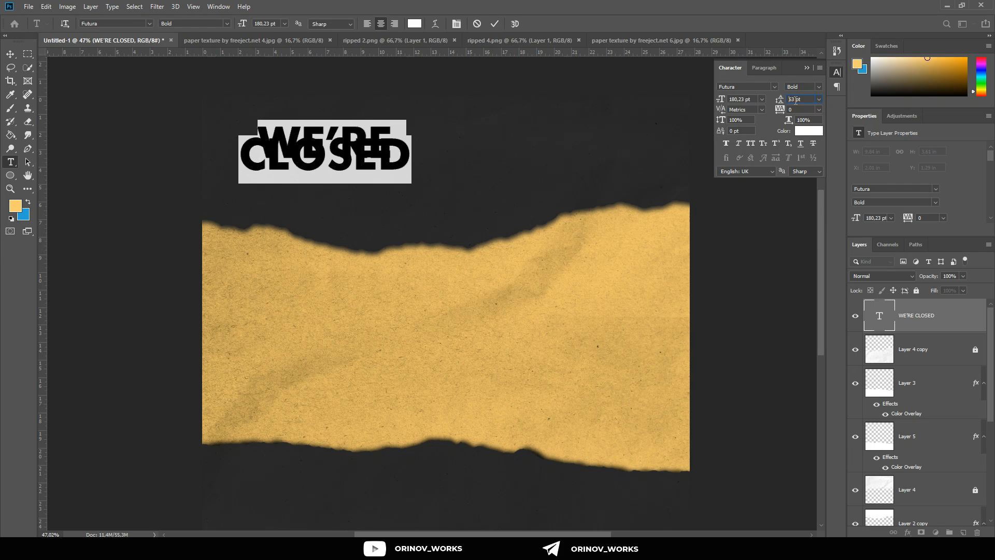
key("Up")
key("Up")
key("Up")
key("Up")
key("Up")
key("Up")
key("Up")
key("Up")
key("Up")
key("Up")
key("Up")
key("Up")
key("Up")
key("Up")
key("Up")
key("Up")
key("Up")
key("Up")
key("Up")
key("Up")
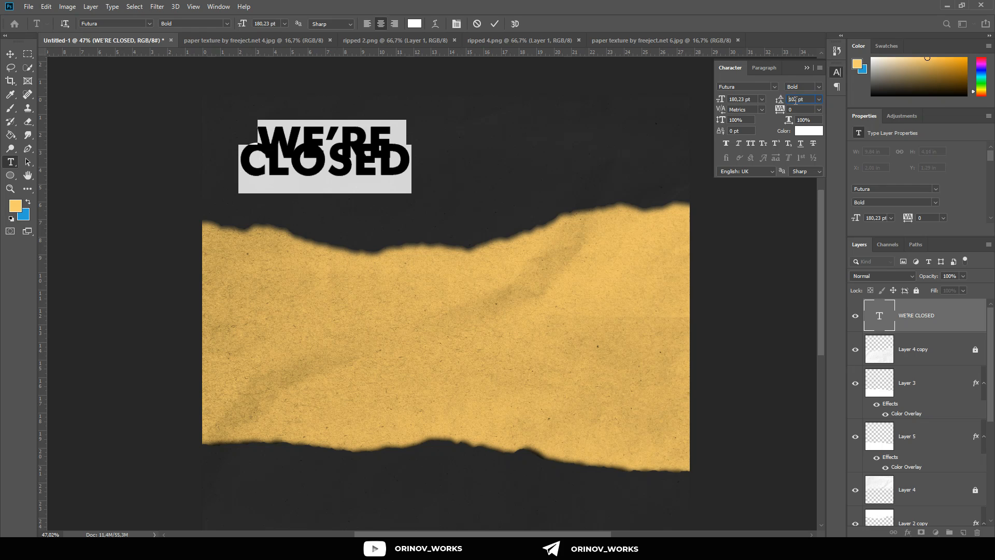
key("Up")
key("Up")
key("Up")
key("Up")
key("Up")
key("Up")
key("Up")
key("Up")
key("Up")
key("Up")
key("Up")
key("Up")
key("Up")
key("Up")
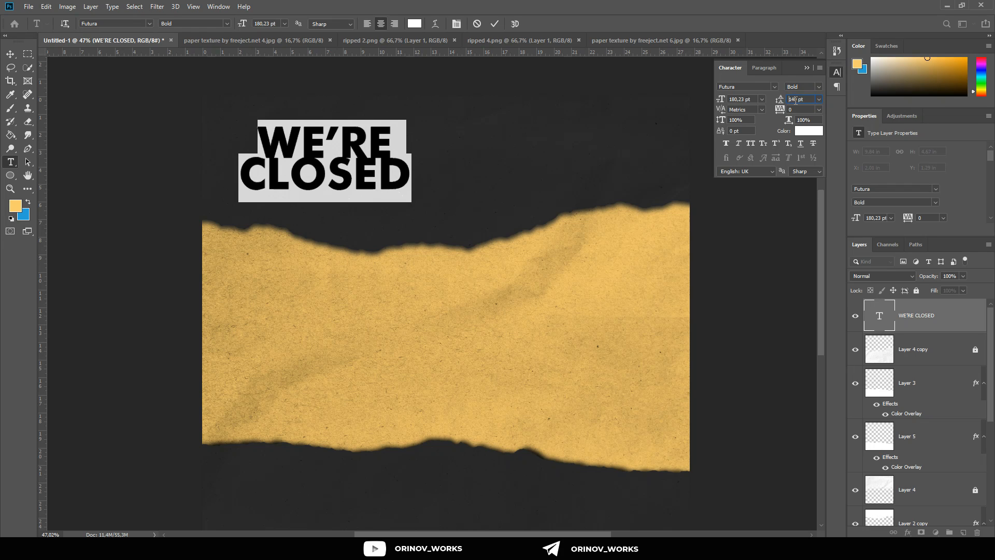
key("Up")
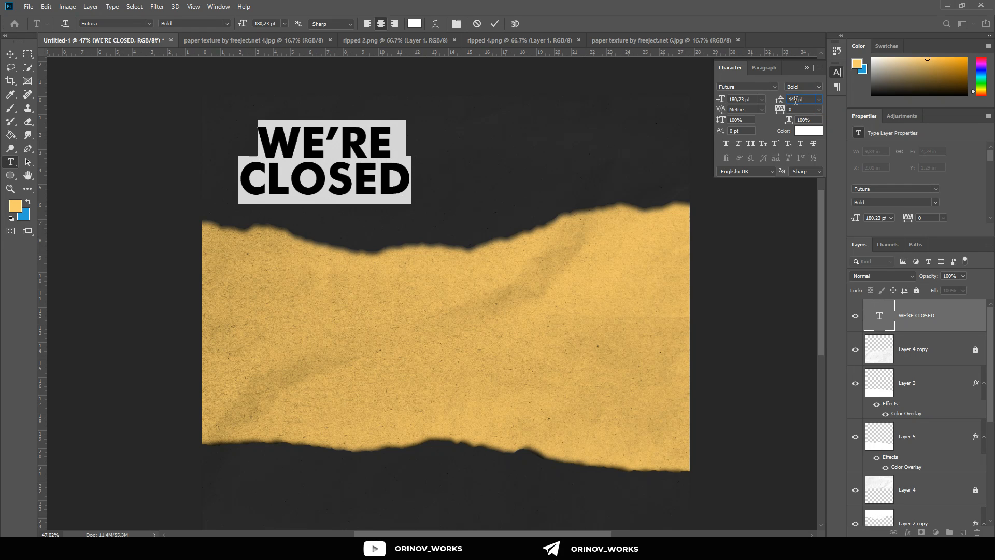
Step: Finish editing the heading text and change its font to Montserrat Bold
left_click(398, 148)
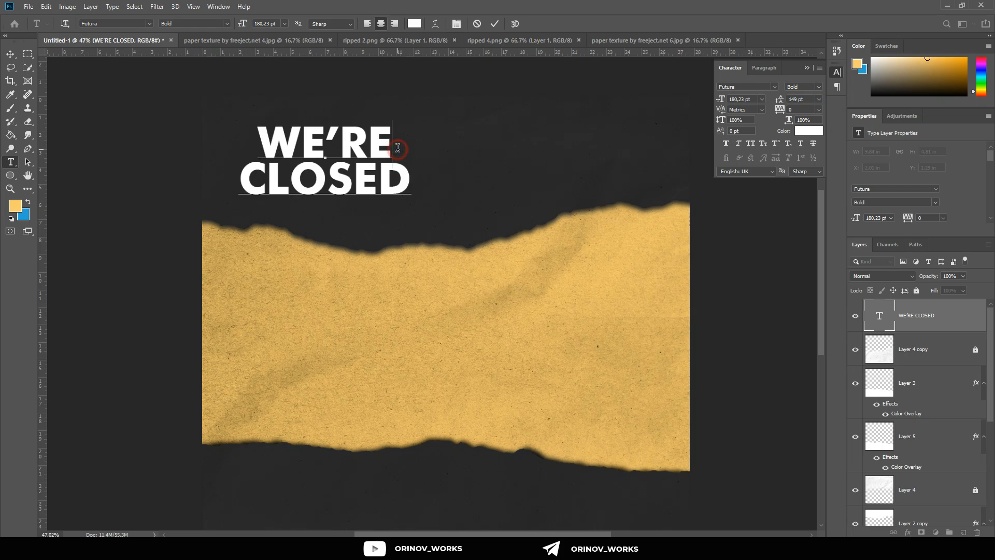
left_click(240, 154)
left_click(413, 151)
left_click(573, 195)
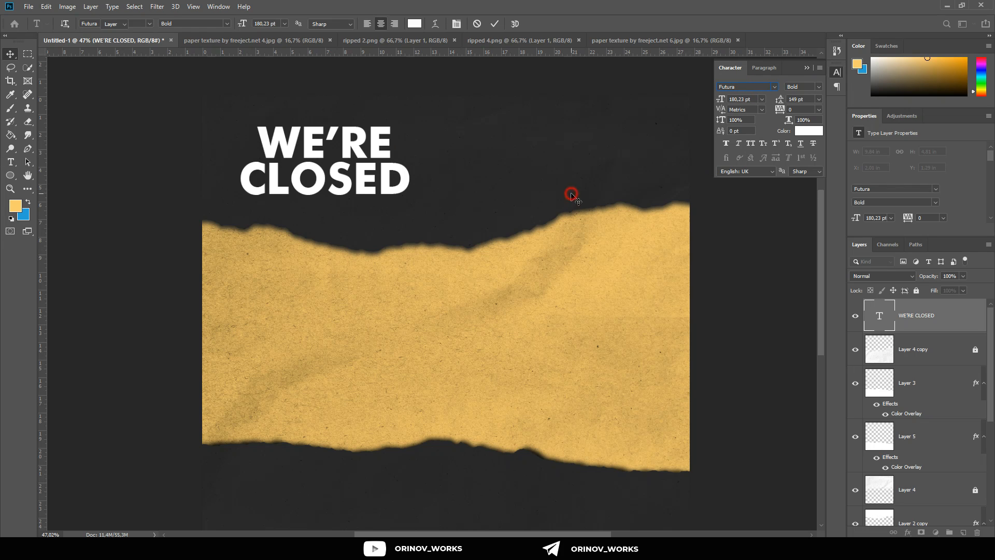
key("v")
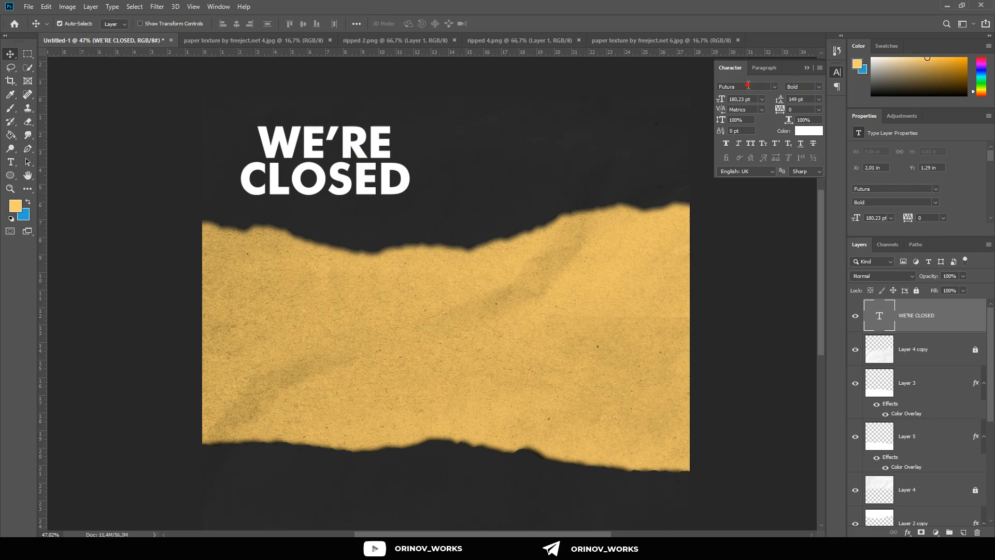
scroll(744, 90, "down", 4)
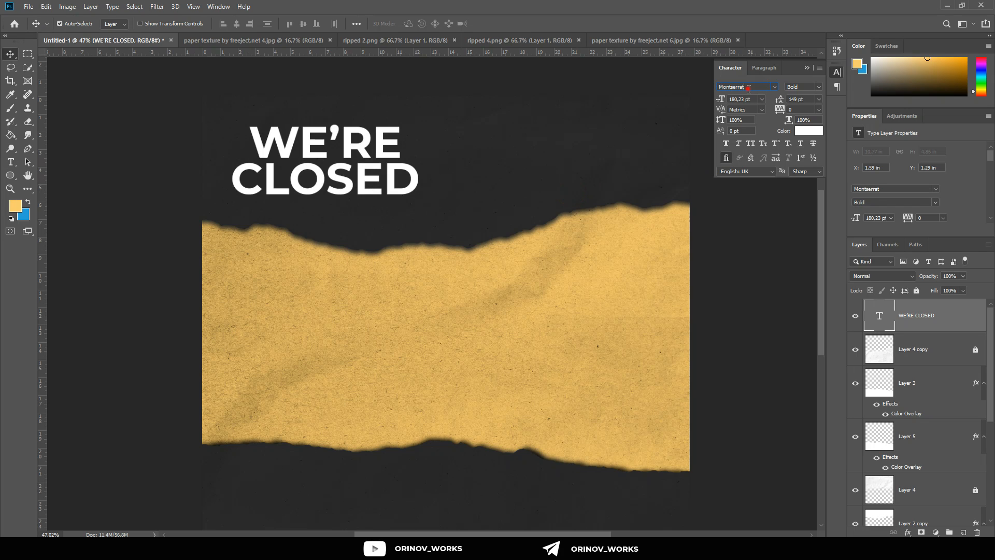
Step: Change the font of only the apostrophe in WE'RE to Bahnschrift Bold
double_click(336, 136)
left_click(336, 137)
double_click(337, 136)
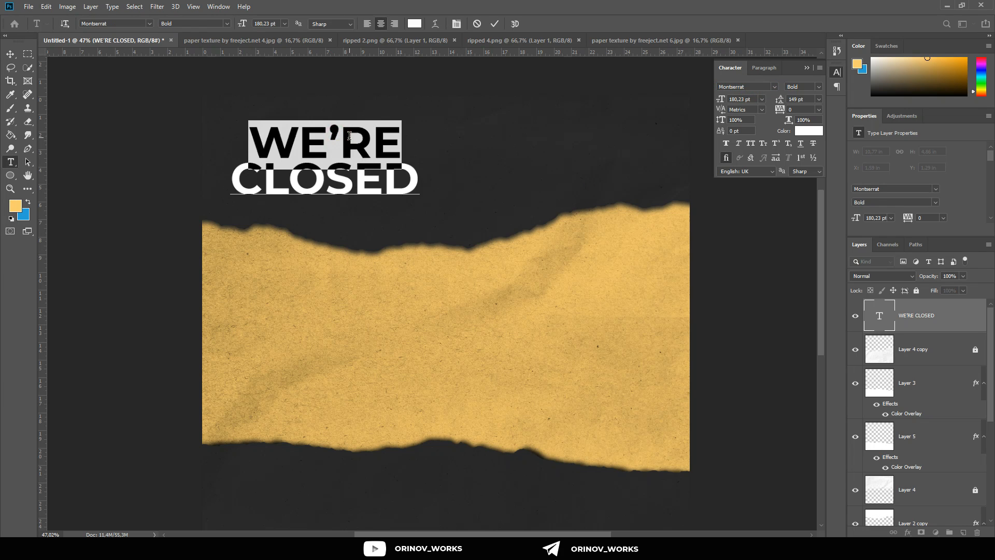
left_click(347, 137)
left_click_drag(344, 136, 334, 136)
left_click(754, 87)
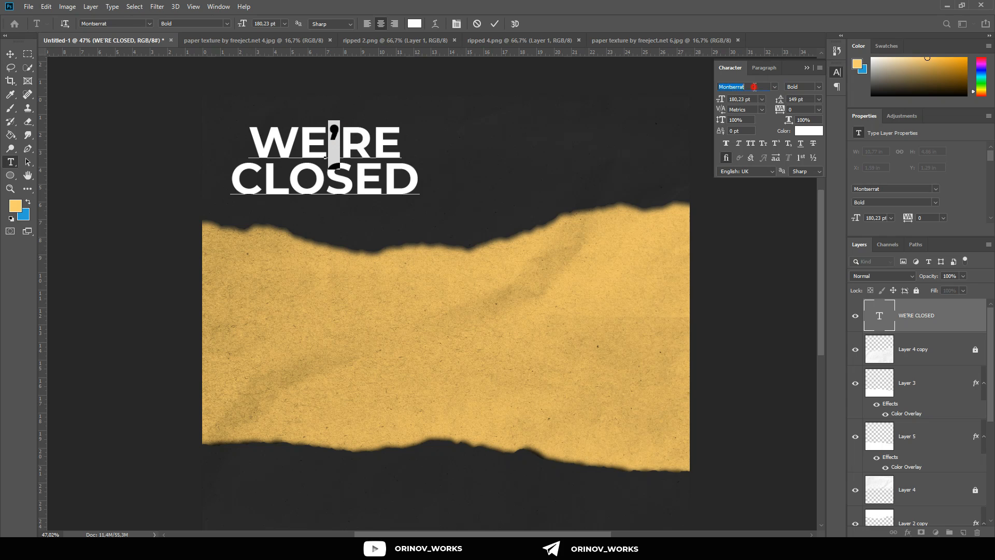
scroll(755, 87, "up", 4)
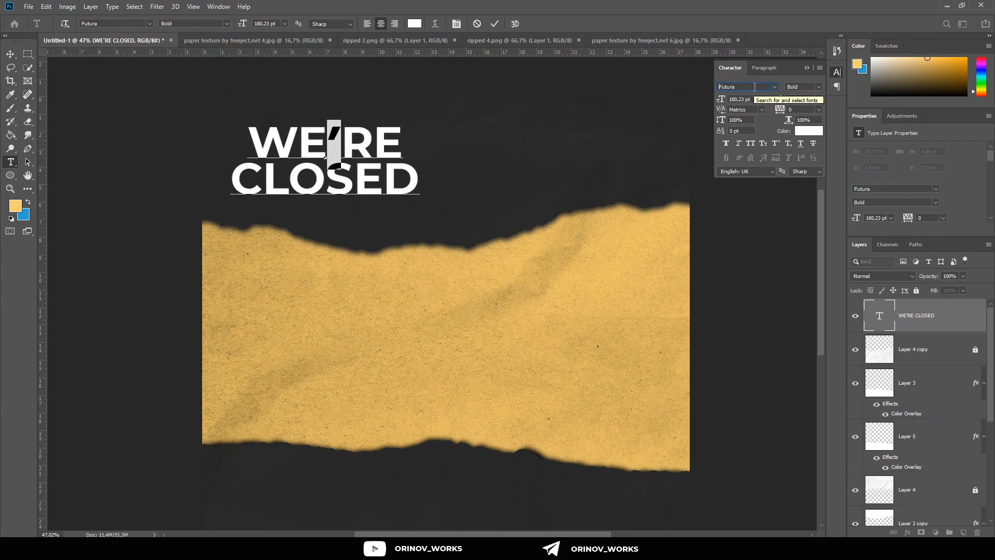
scroll(754, 87, "up", 6)
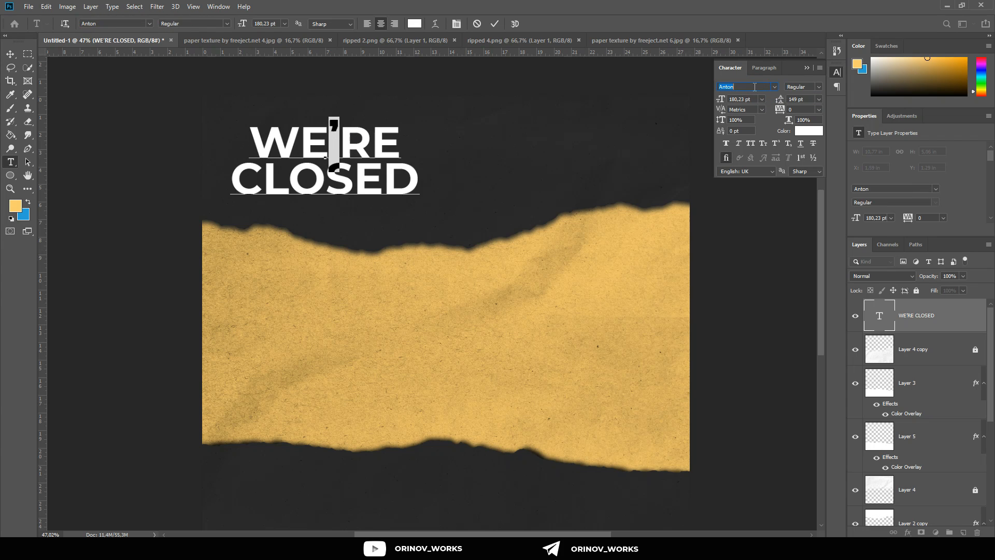
scroll(754, 87, "up", 4)
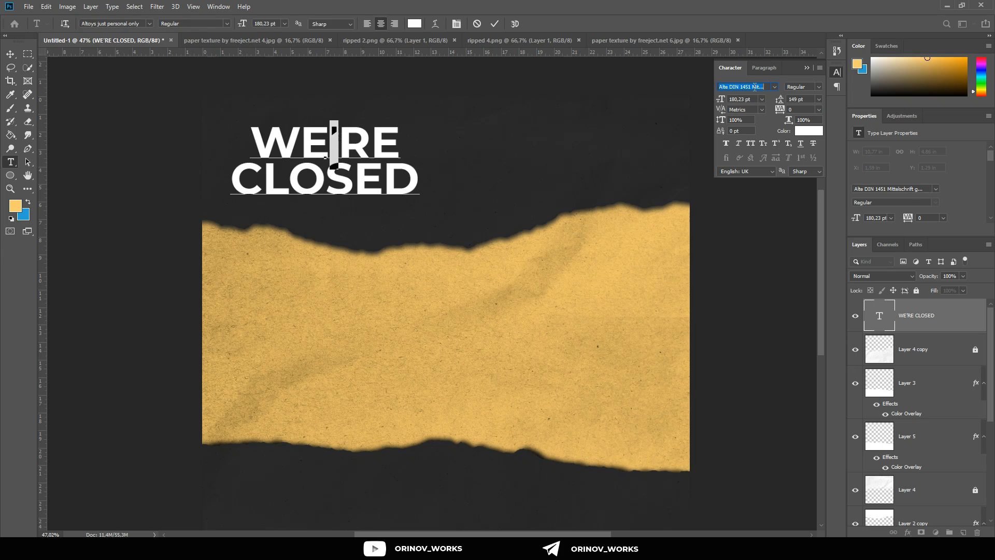
scroll(754, 87, "down", 4)
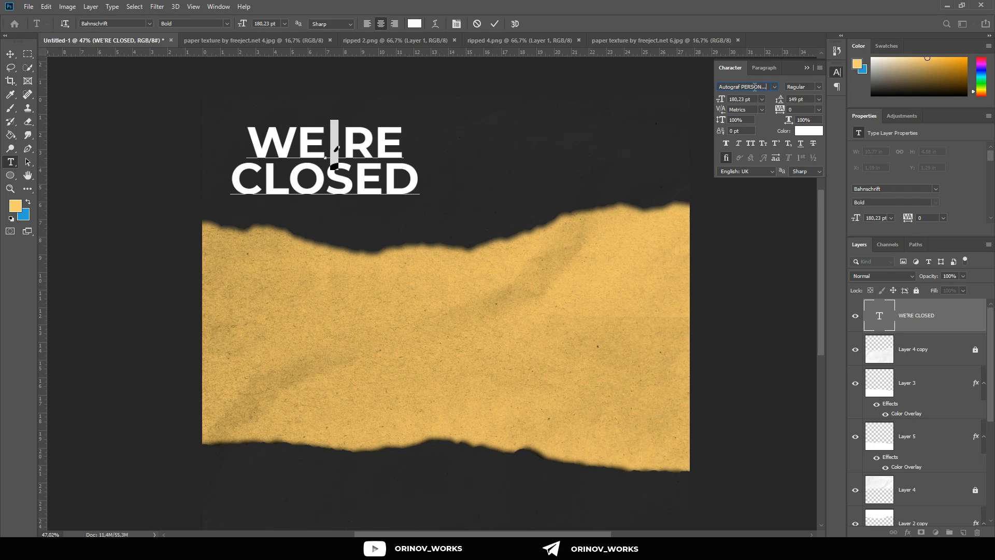
scroll(755, 87, "down", 3)
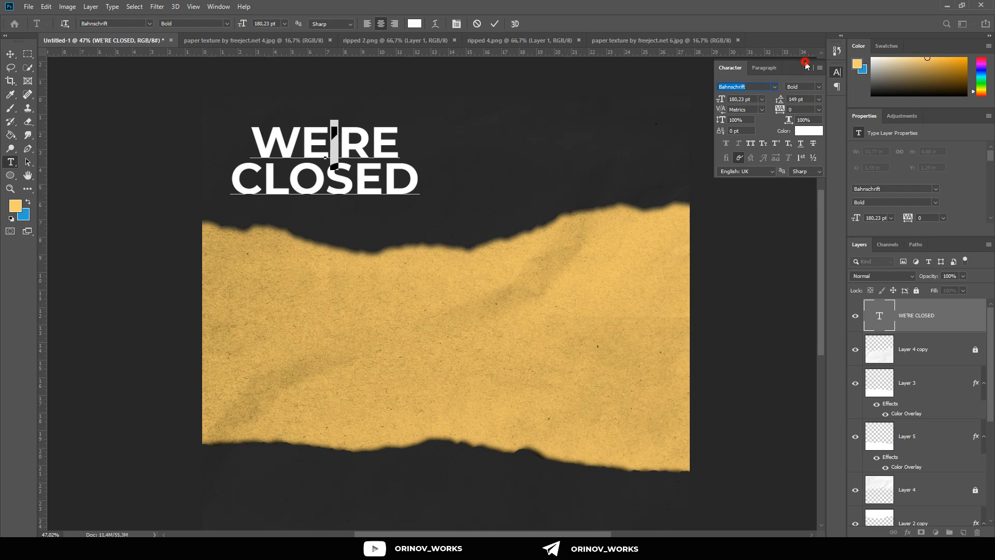
Step: Set the font weight of the word CLOSED to Montserrat ExtraBold
double_click(403, 169)
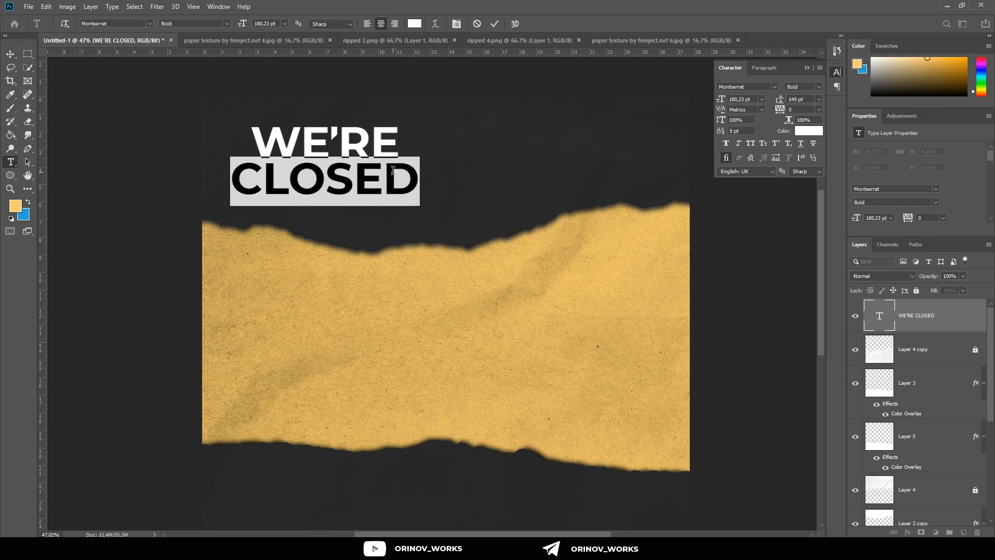
left_click(809, 86)
scroll(809, 86, "down", 2)
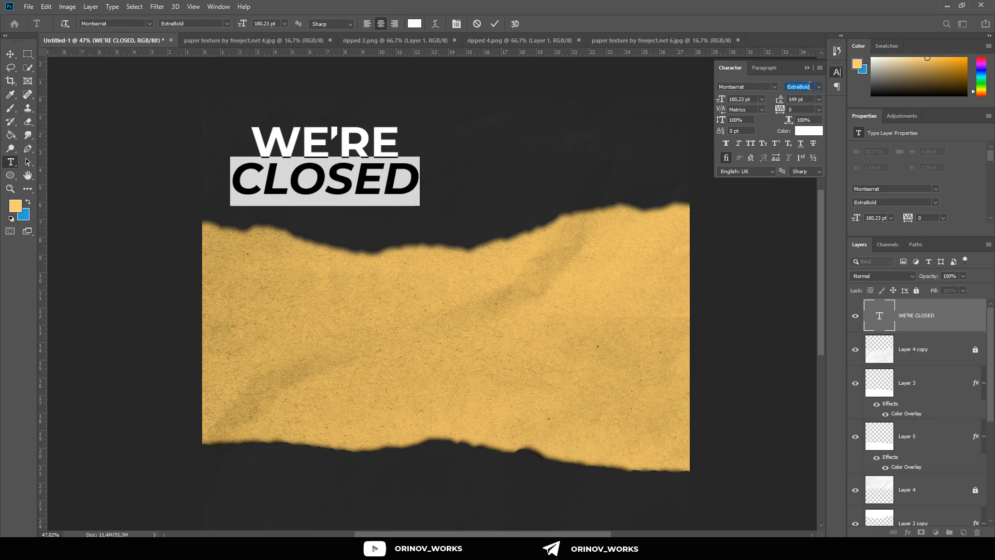
left_click(355, 160)
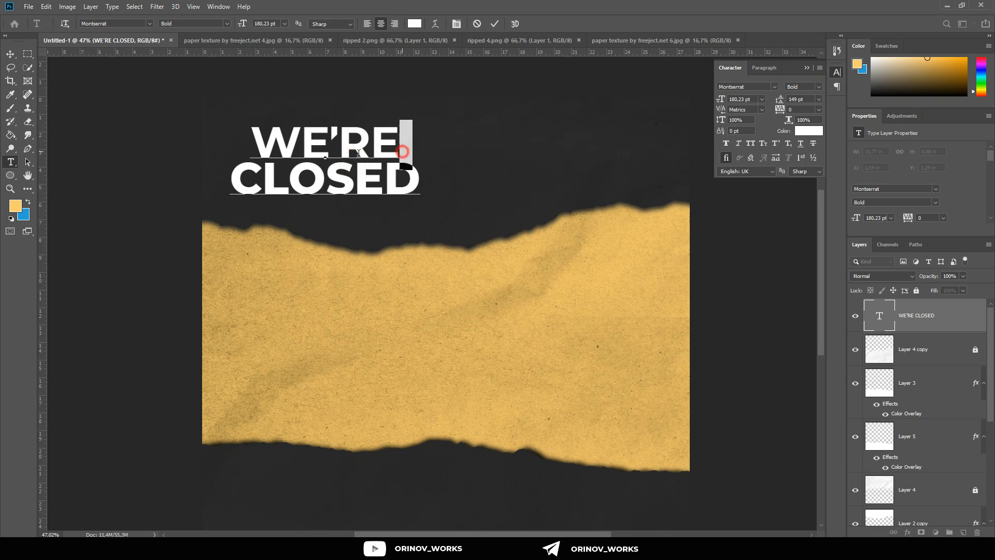
Step: Set the letters RE and WE in the heading to Montserrat ExtraBold and finish editing the text
triple_click(402, 151)
left_click_drag(414, 139, 339, 146)
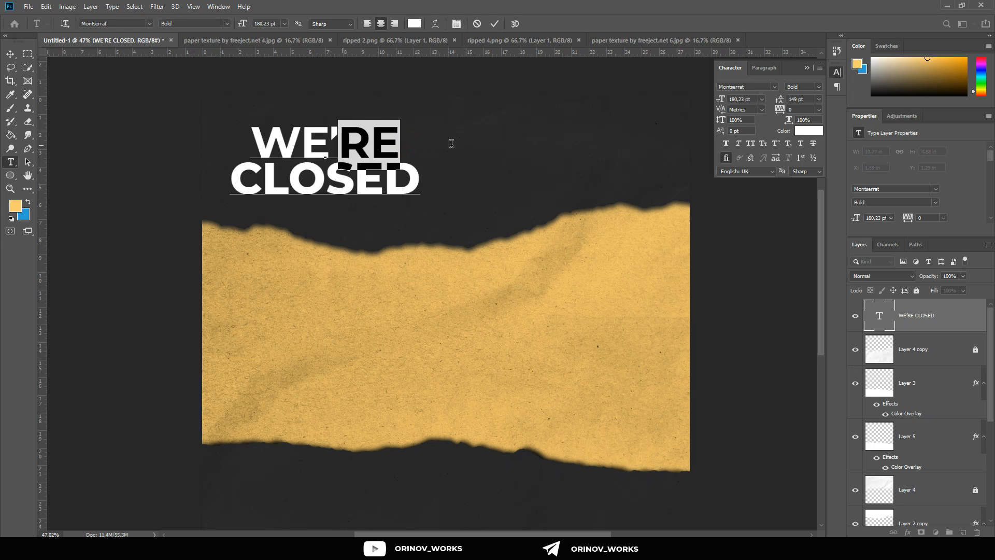
left_click(808, 89)
scroll(809, 89, "down", 2)
left_click_drag(330, 138, 251, 151)
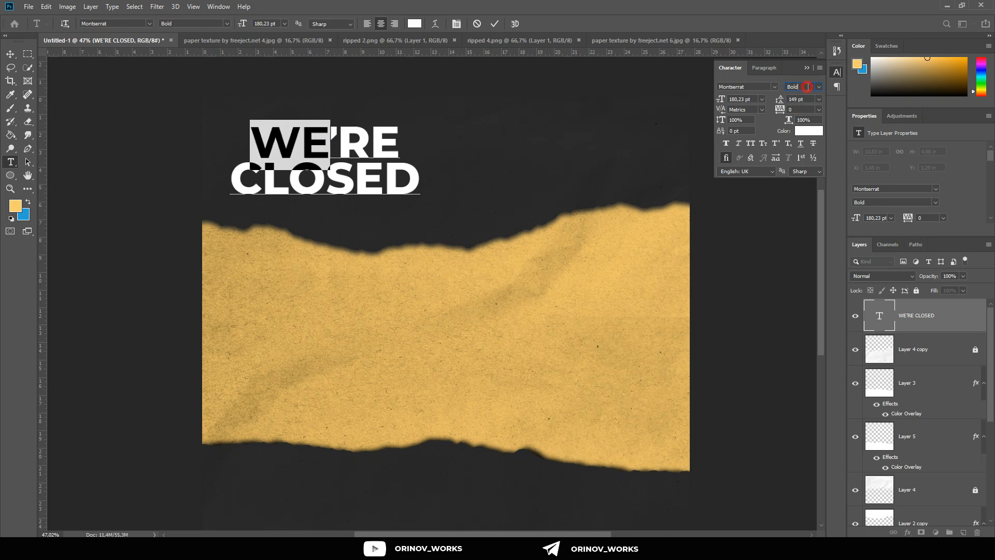
scroll(807, 87, "down", 1)
left_click(495, 25)
key("v")
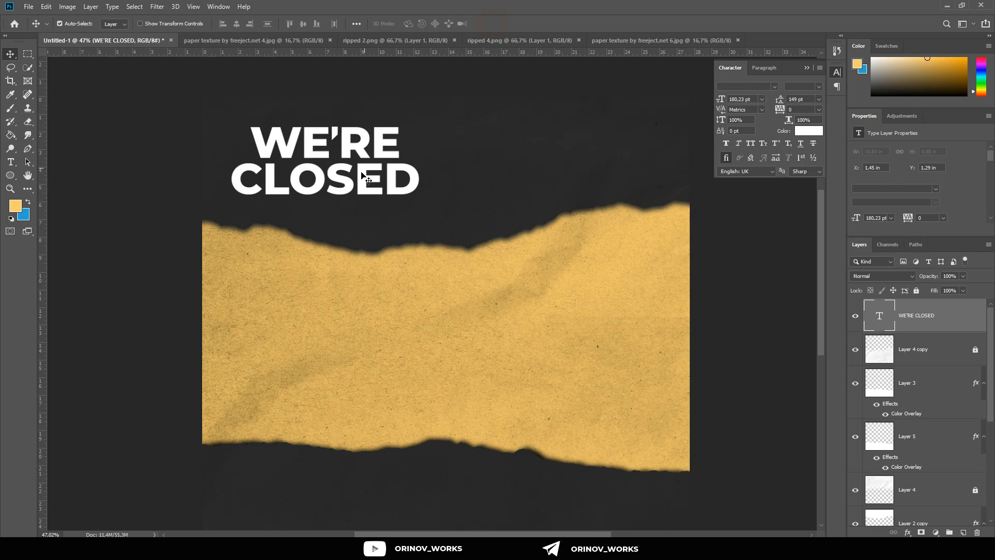
Step: Scale the heading to about 191% and position it so CLOSED overlaps the yellow paper's upper torn edge
left_click_drag(396, 182, 655, 278)
key("ctrl+t")
left_click_drag(528, 196, 483, 206)
scroll(483, 203, "down", 4)
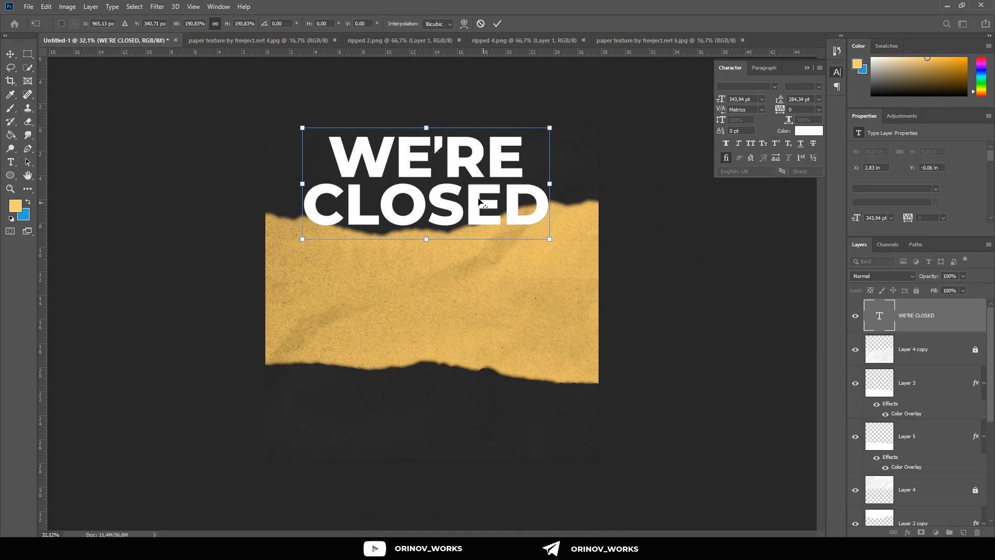
scroll(441, 150, "up", 7)
scroll(441, 150, "up", 4)
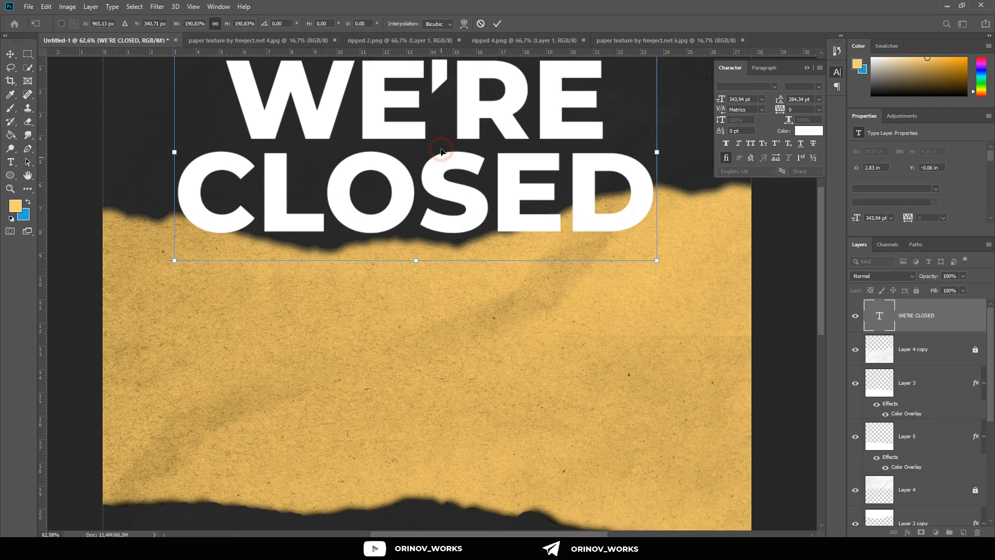
left_click_drag(472, 191, 468, 218)
left_click(498, 23)
Step: Lower the WE'RE CLOSED layer's opacity to 62% so the torn edge shows through the letters
scroll(472, 171, "down", 3)
scroll(471, 188, "up", 4)
scroll(468, 218, "up", 2)
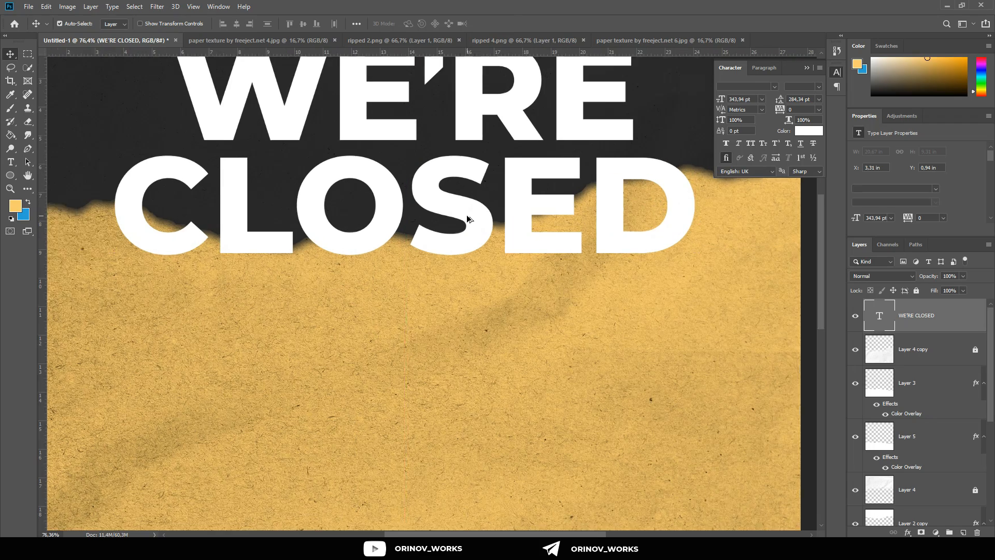
left_click(806, 71)
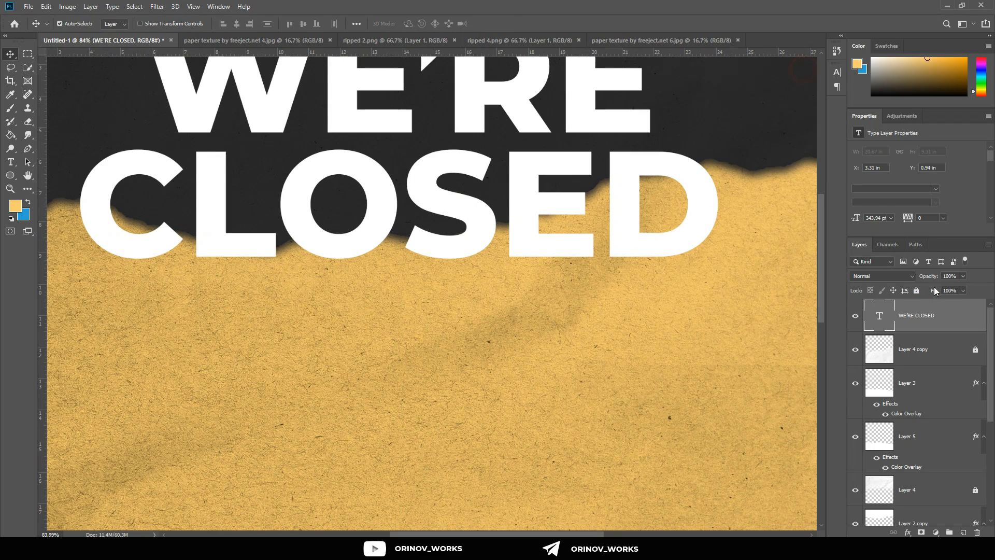
left_click_drag(936, 278, 916, 276)
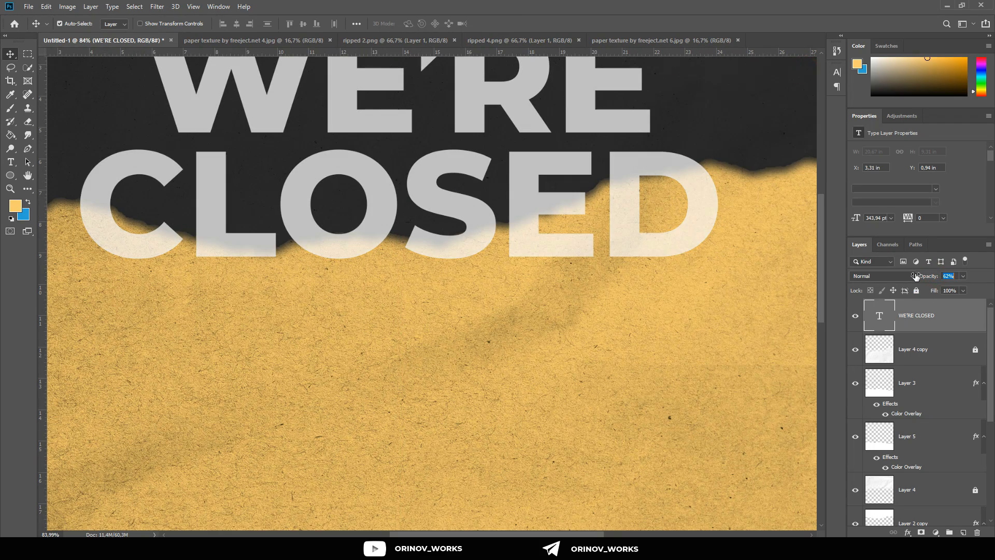
Step: Rasterize the WE'RE CLOSED text layer so it can be edited with the Eraser tool
scroll(171, 241, "left", 3)
scroll(163, 240, "up", 4)
scroll(166, 240, "left", 2)
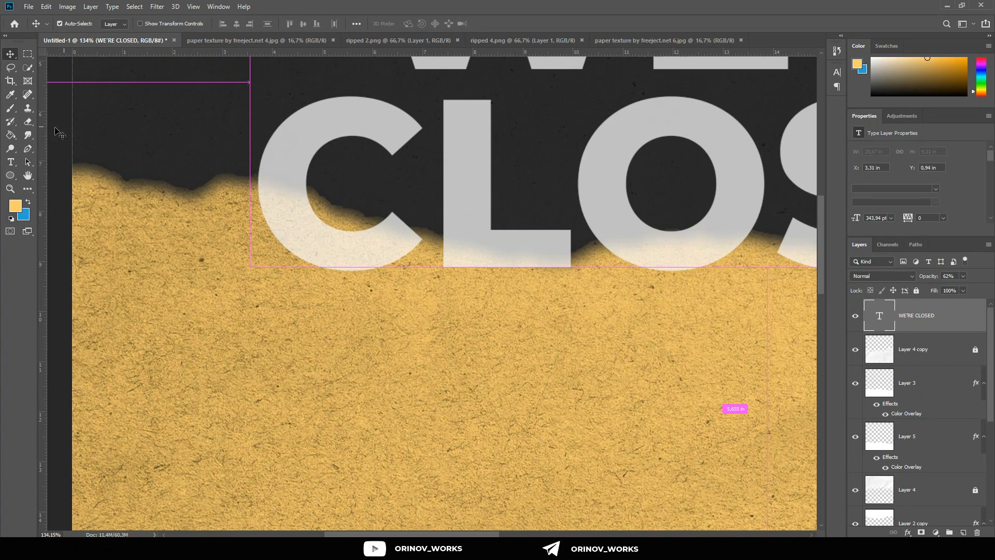
left_click(31, 119)
scroll(246, 253, "up", 2)
left_click(466, 211)
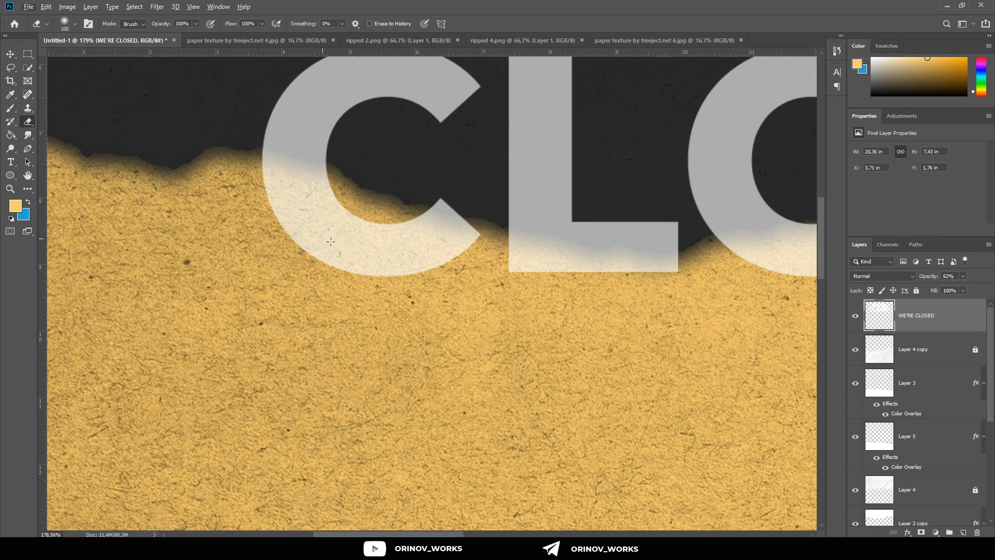
Step: Test the eraser on the lower part of the C and switch it to a Hard Round brush at 70 px
mouse_move(440, 274)
left_mouse_down()
mouse_move(418, 264)
mouse_move(446, 262)
left_mouse_up()
left_click(67, 23)
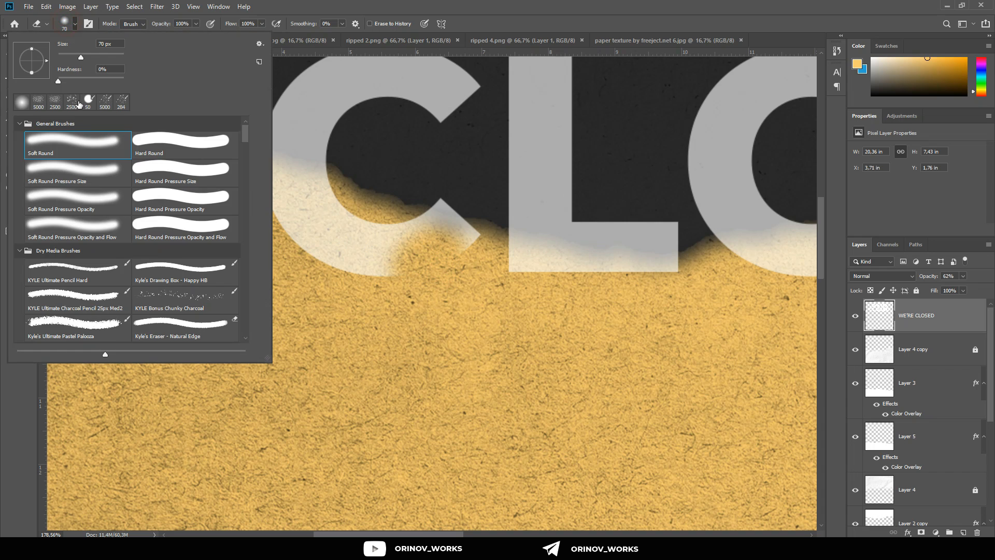
left_click(177, 155)
left_click(418, 258)
mouse_move(454, 253)
left_mouse_down()
mouse_move(345, 248)
mouse_move(316, 219)
mouse_move(366, 251)
mouse_move(307, 205)
mouse_move(278, 197)
left_mouse_up()
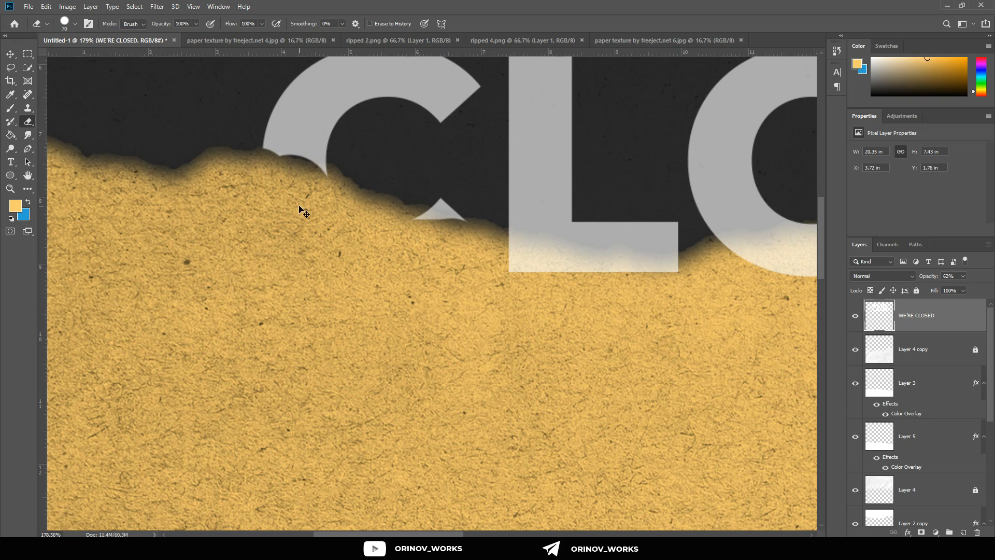
key("ctrl+z")
scroll(285, 165, "up", 5)
mouse_move(292, 197)
left_mouse_down()
mouse_move(379, 297)
mouse_move(578, 256)
mouse_move(586, 236)
left_mouse_up()
key("ctrl+z")
Step: Erase the parts of the C and L that cover the yellow paper, following the torn edge
mouse_move(581, 315)
left_mouse_down()
mouse_move(509, 290)
mouse_move(570, 303)
mouse_move(526, 304)
mouse_move(504, 279)
mouse_move(429, 309)
mouse_move(380, 304)
mouse_move(380, 272)
mouse_move(318, 267)
mouse_move(231, 197)
mouse_move(318, 222)
left_mouse_up()
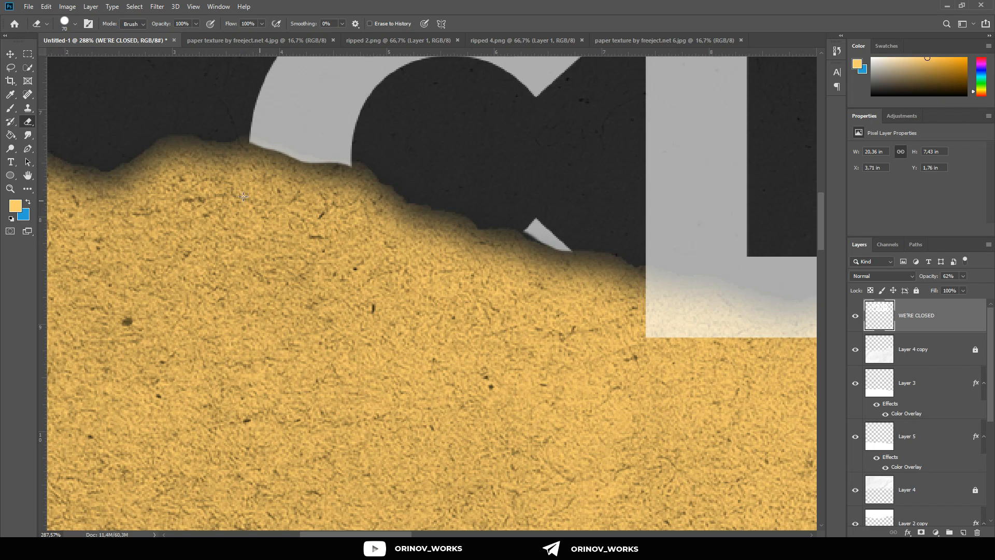
scroll(262, 220, "down", 5)
scroll(342, 259, "right", 2)
scroll(419, 354, "up", 3)
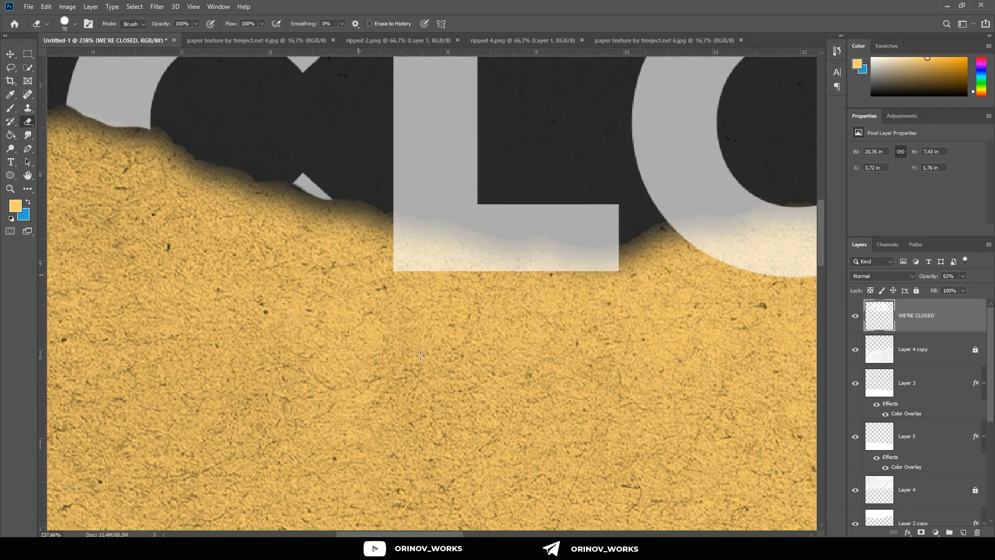
mouse_move(426, 327)
left_mouse_down()
mouse_move(418, 283)
mouse_move(398, 271)
mouse_move(565, 286)
left_mouse_up()
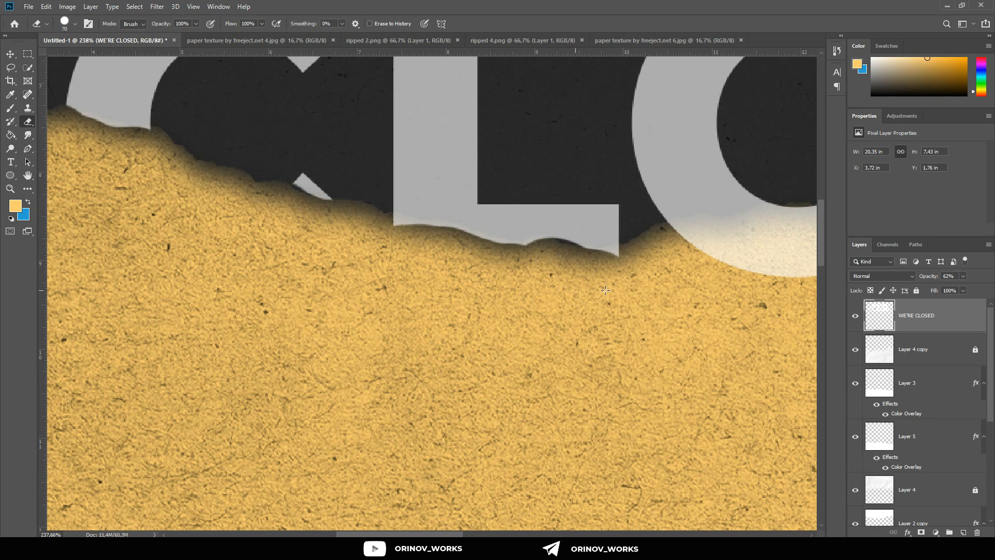
Step: Erase the lower part of the O along the torn edge of the yellow paper
scroll(439, 311, "right", 5)
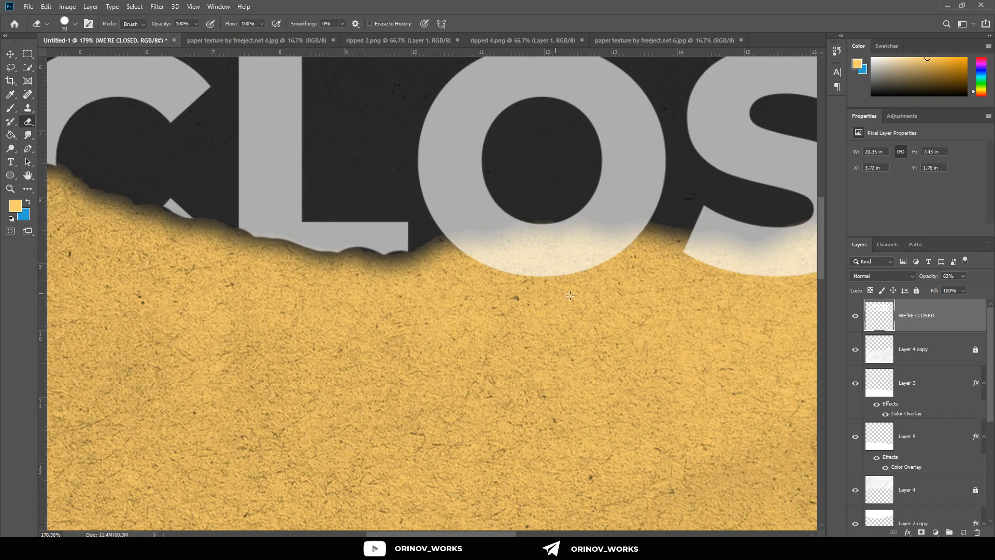
left_click(548, 284)
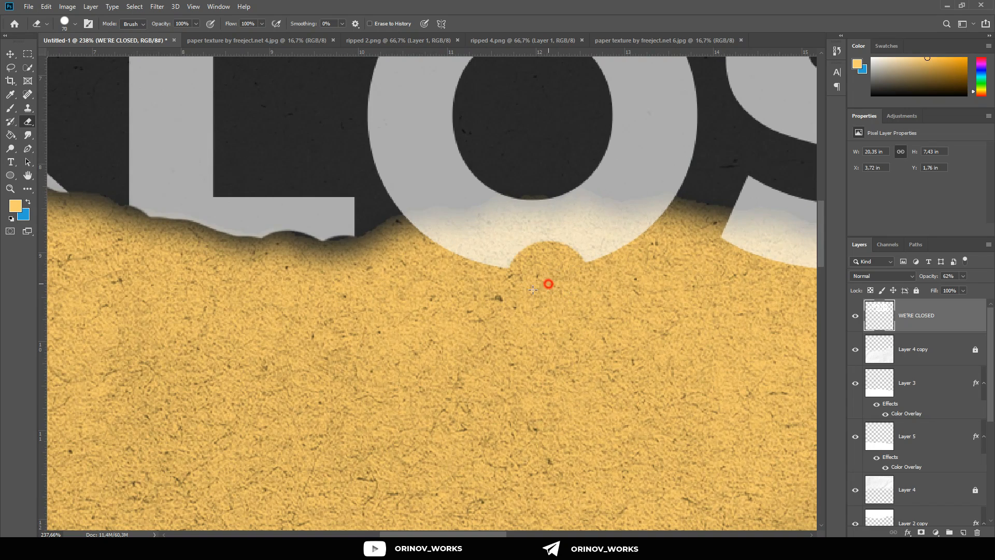
mouse_move(533, 289)
left_mouse_down()
mouse_move(421, 252)
mouse_move(571, 236)
mouse_move(640, 247)
left_mouse_up()
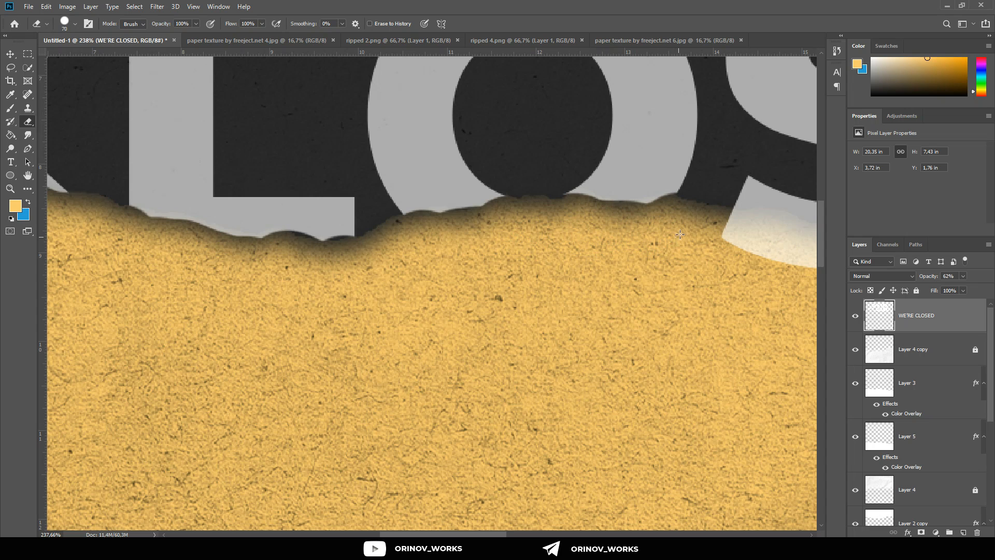
scroll(679, 234, "right", 10)
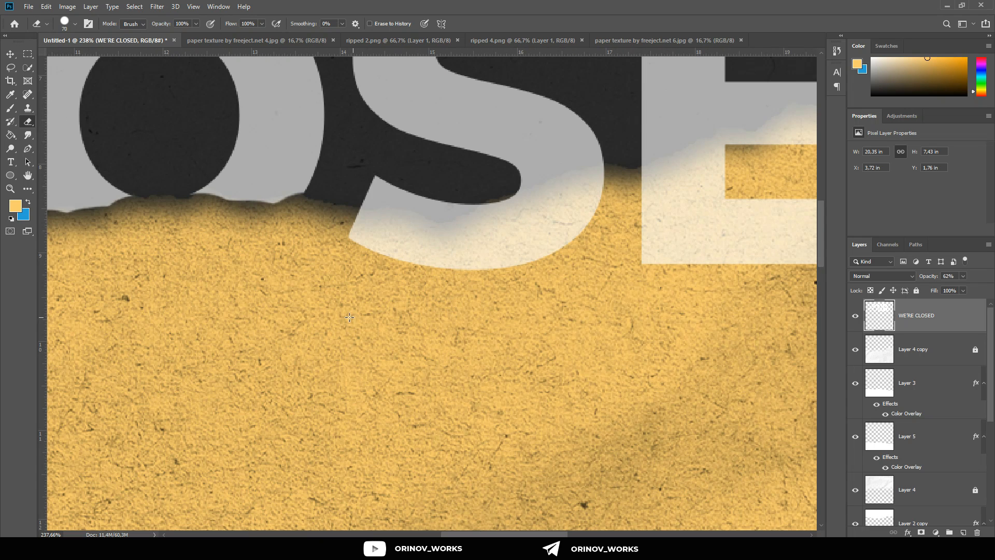
mouse_move(357, 236)
left_mouse_down()
mouse_move(573, 231)
mouse_move(583, 214)
left_mouse_up()
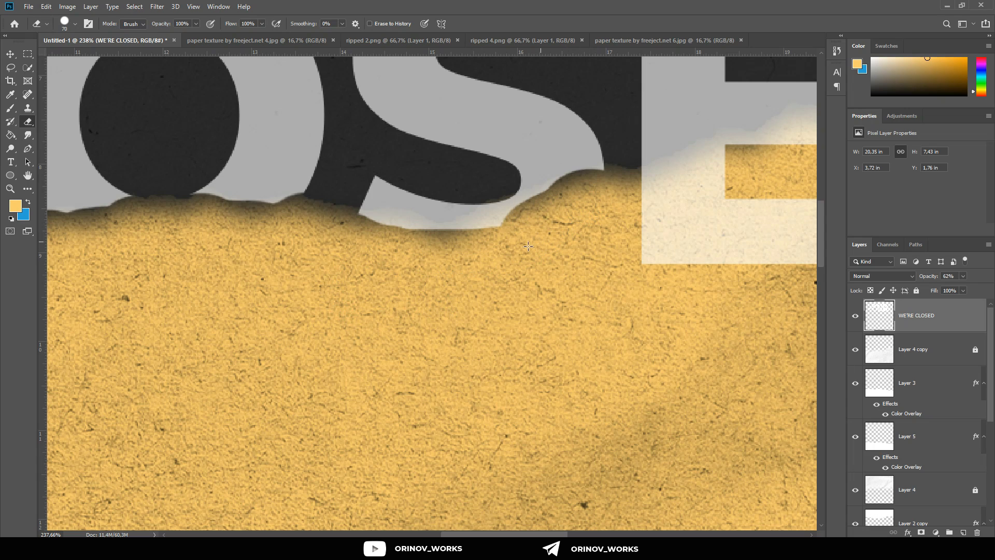
left_click_drag(484, 252, 440, 257)
key("ctrl+z")
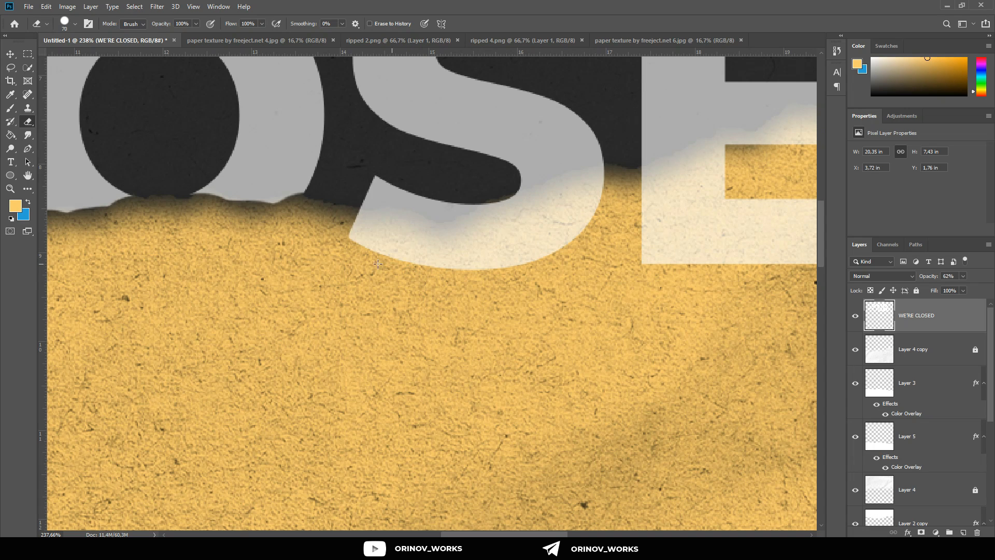
Step: Erase the parts of the S and E that lie over the yellow paper, following the torn edge
mouse_move(378, 263)
left_mouse_down()
mouse_move(429, 272)
mouse_move(498, 271)
mouse_move(483, 259)
mouse_move(548, 240)
mouse_move(587, 216)
left_mouse_up()
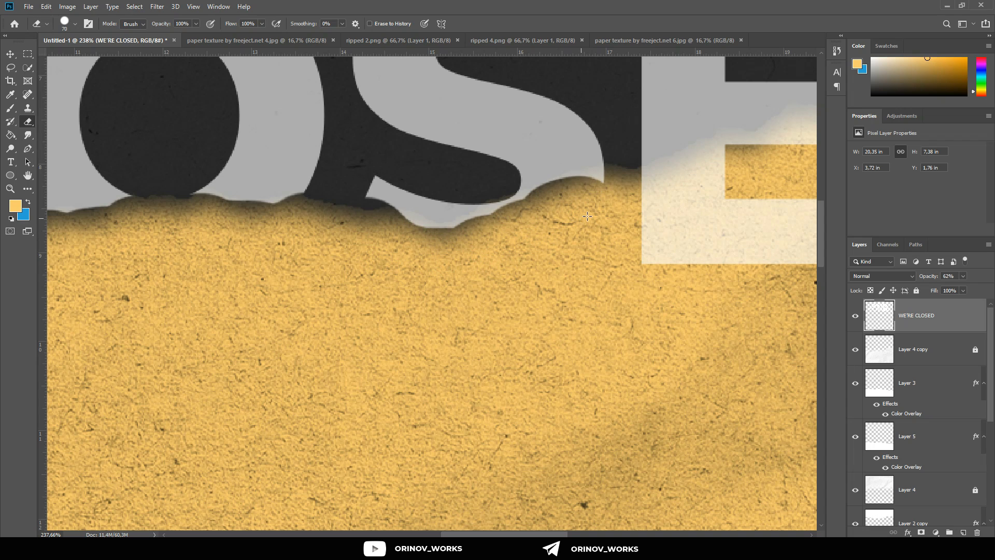
scroll(584, 247, "right", 10)
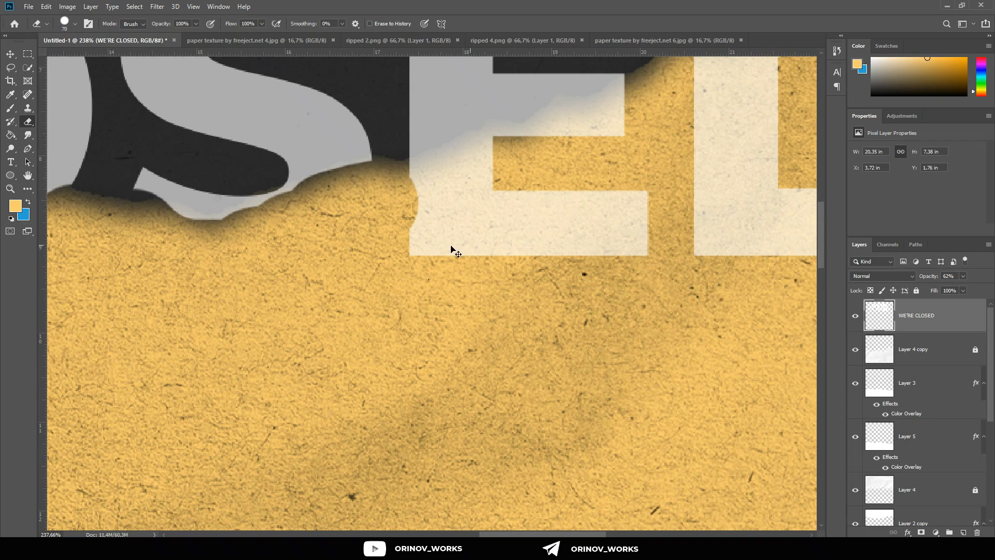
mouse_move(416, 228)
left_mouse_down()
mouse_move(452, 219)
mouse_move(426, 198)
mouse_move(494, 173)
mouse_move(555, 170)
mouse_move(574, 183)
mouse_move(501, 230)
mouse_move(484, 256)
mouse_move(608, 203)
mouse_move(625, 175)
mouse_move(635, 280)
mouse_move(624, 275)
mouse_move(625, 238)
mouse_move(556, 252)
left_mouse_up()
scroll(623, 256, "up", 3)
scroll(623, 256, "up", 2)
scroll(580, 265, "right", 7)
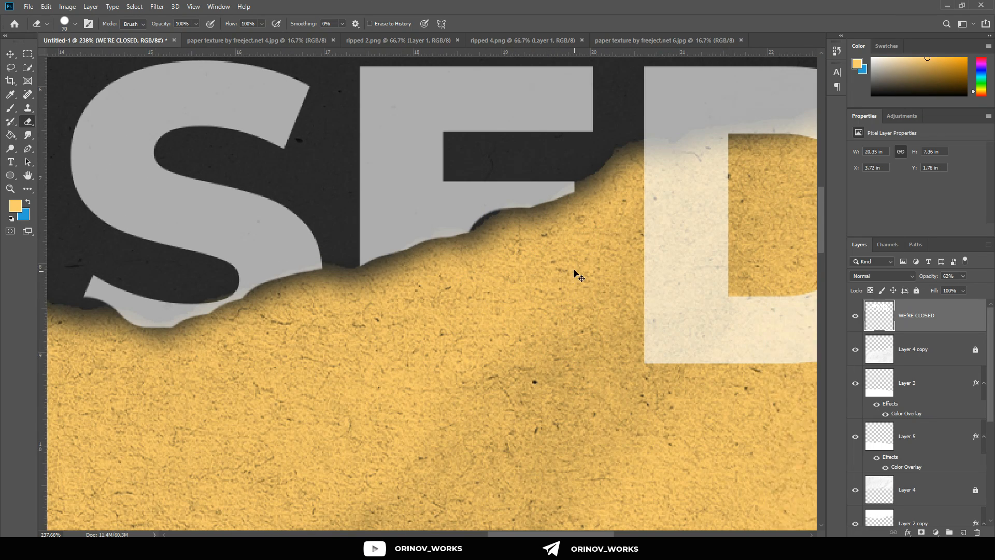
Step: Erase the part of the D below the torn edge and restore the heading layer's opacity to 100%
mouse_move(558, 367)
left_mouse_down()
mouse_move(573, 280)
mouse_move(558, 252)
mouse_move(575, 214)
mouse_move(644, 322)
mouse_move(713, 262)
mouse_move(731, 328)
mouse_move(561, 377)
mouse_move(563, 255)
mouse_move(550, 186)
mouse_move(788, 151)
mouse_move(777, 189)
left_mouse_up()
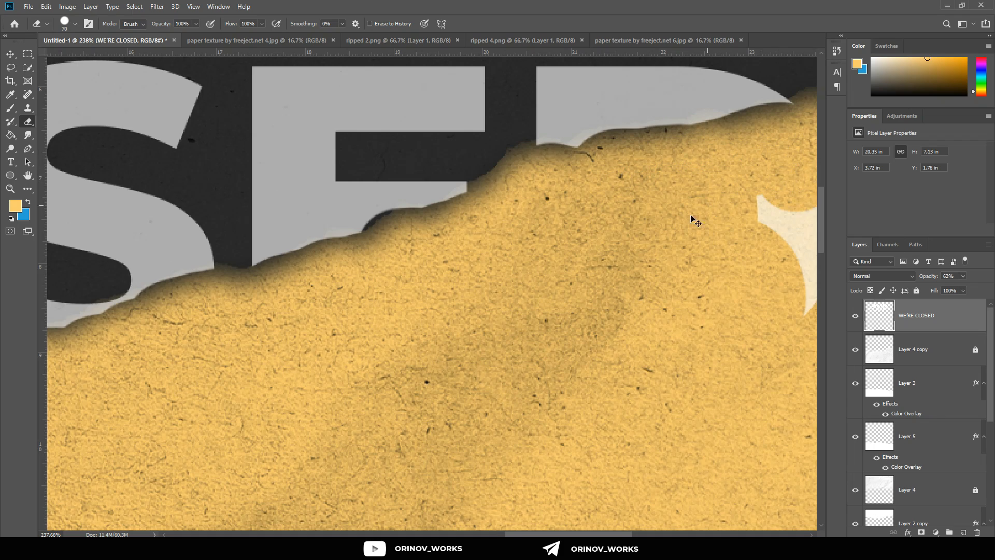
scroll(691, 220, "down", 3)
mouse_move(650, 222)
left_mouse_down()
mouse_move(646, 293)
mouse_move(665, 203)
left_mouse_up()
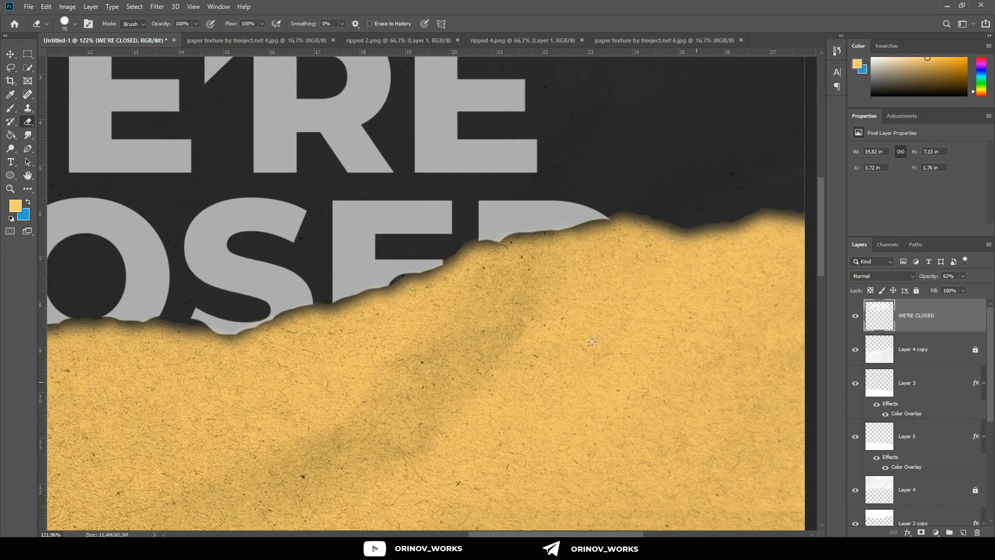
scroll(592, 341, "down", 3)
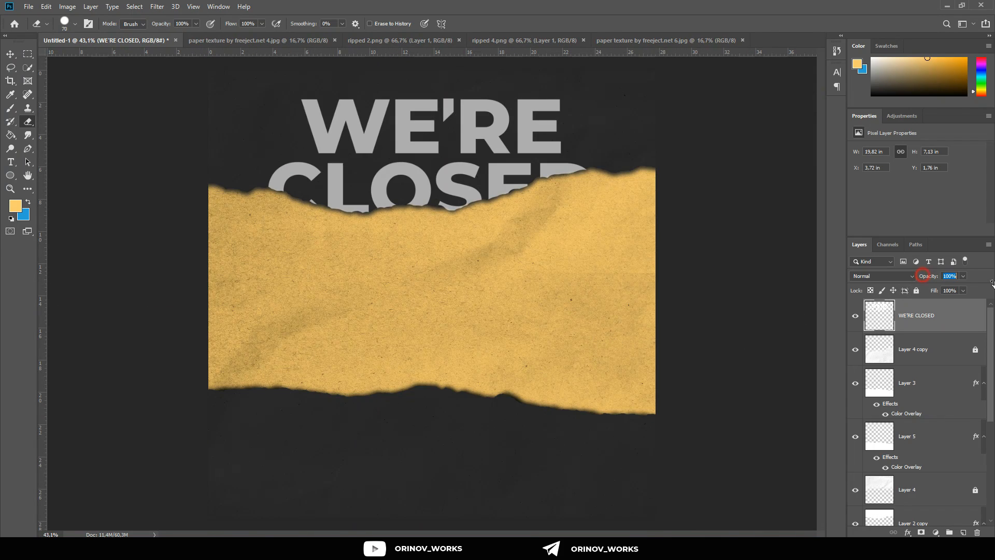
scroll(188, 135, "up", 2)
Step: Nudge the heading layer slightly downward so the cut letters meet the torn paper edge
left_click(10, 54)
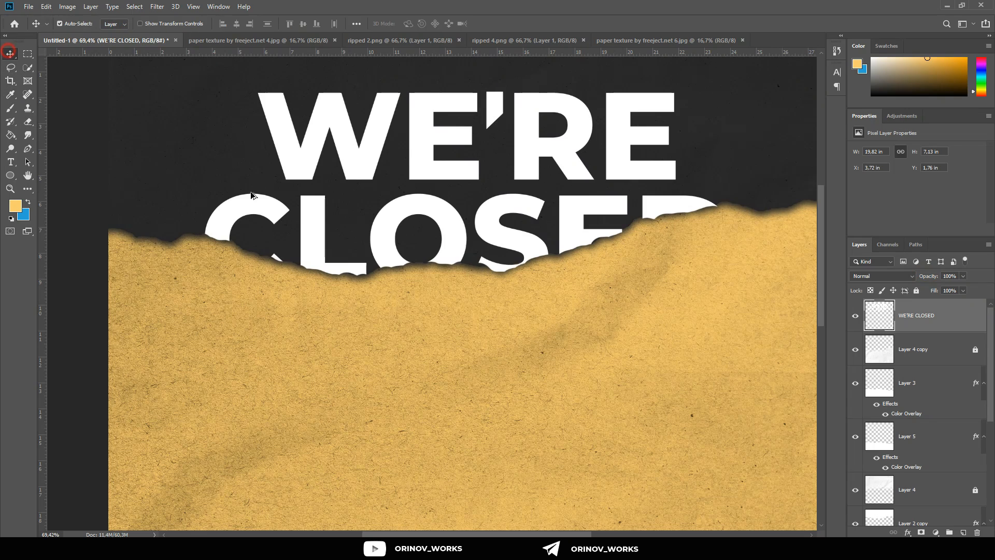
scroll(539, 240, "up", 4)
scroll(539, 240, "up", 3)
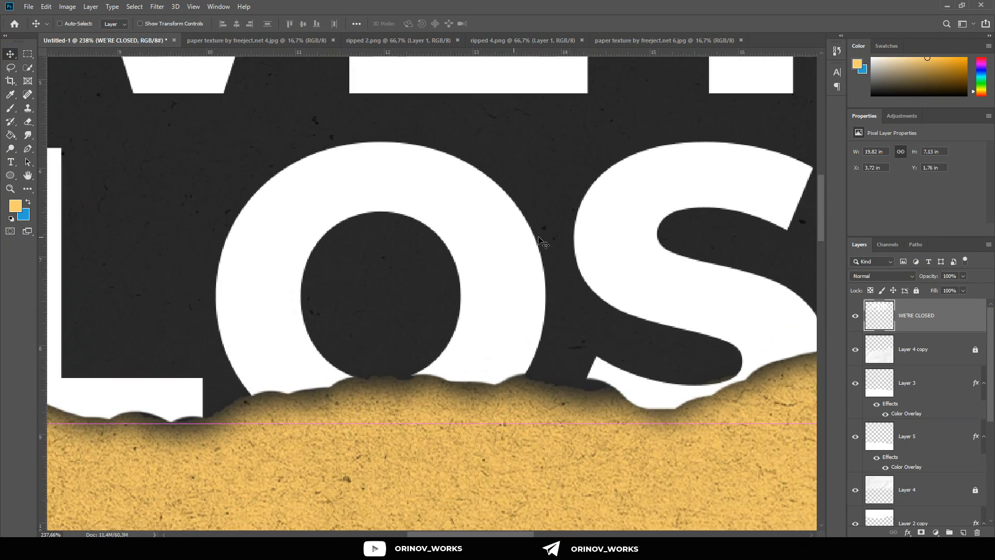
key("Down")
key("Down")
key("Down")
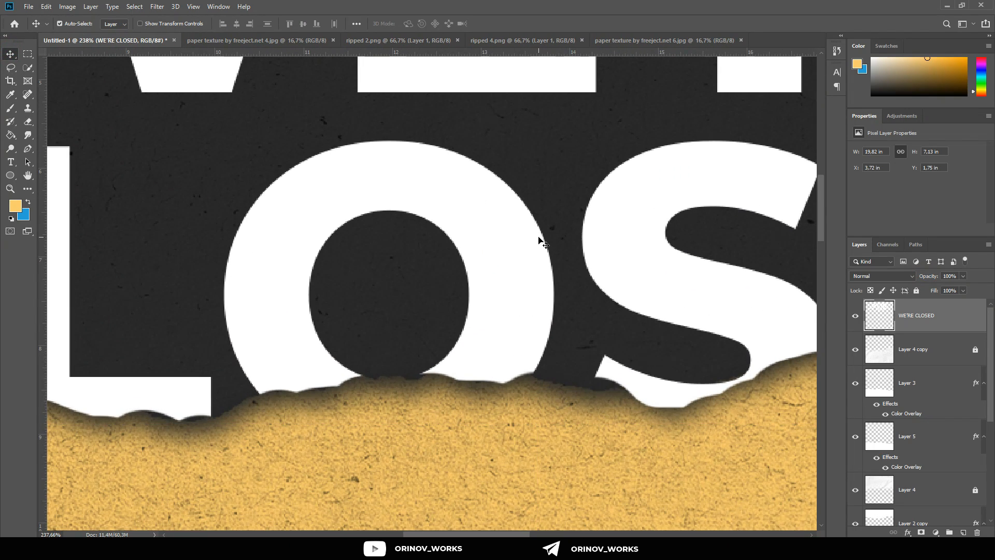
key("Up")
key("Up")
key("Down")
key("Down")
key("Down")
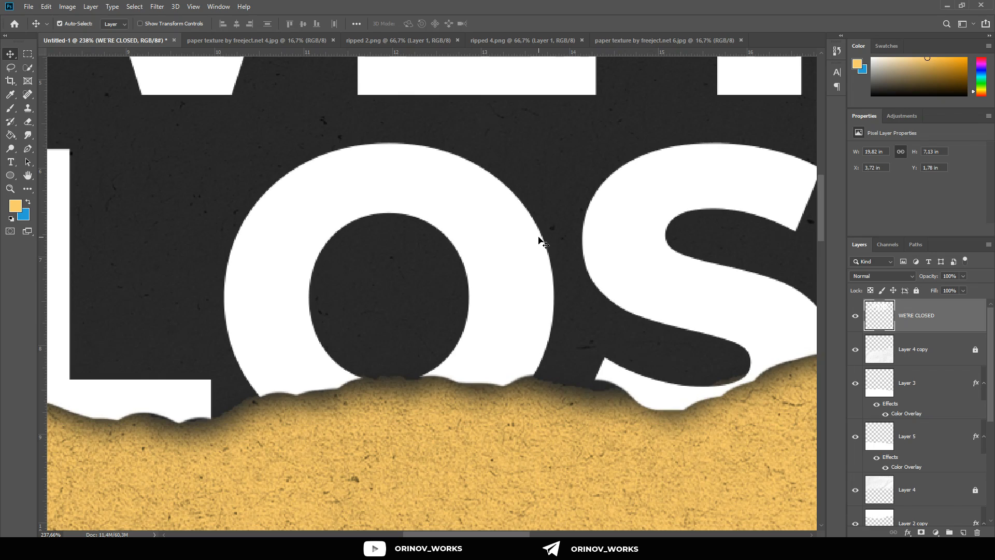
Step: Add a placeholder text line on the yellow paper and enlarge it to about 239 pt
scroll(539, 240, "down", 8)
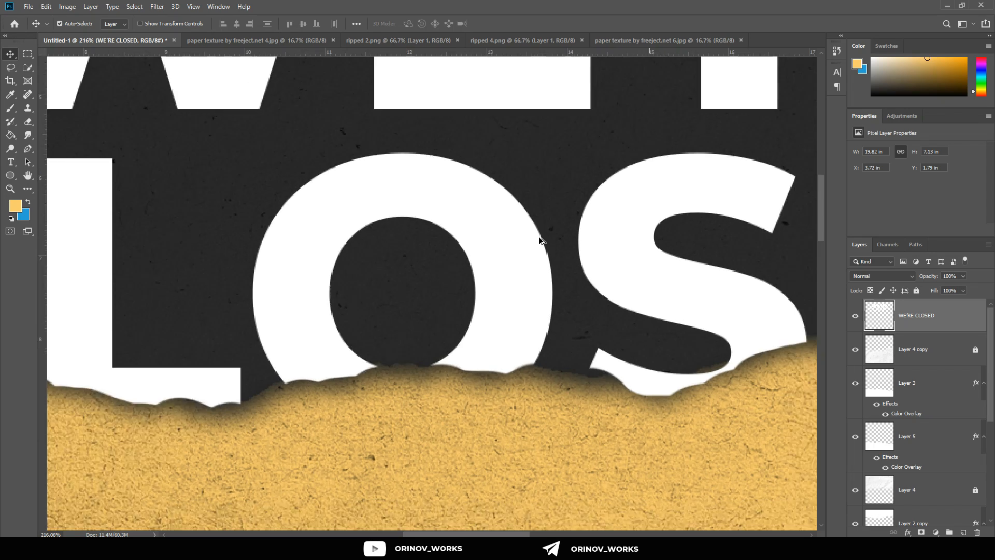
scroll(560, 247, "down", 4)
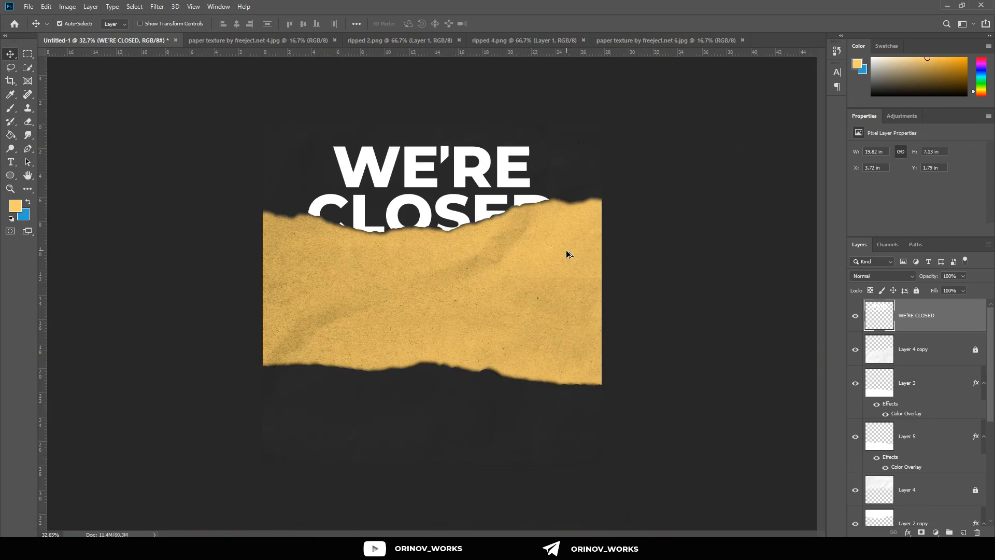
scroll(418, 226, "up", 4)
left_click(11, 164)
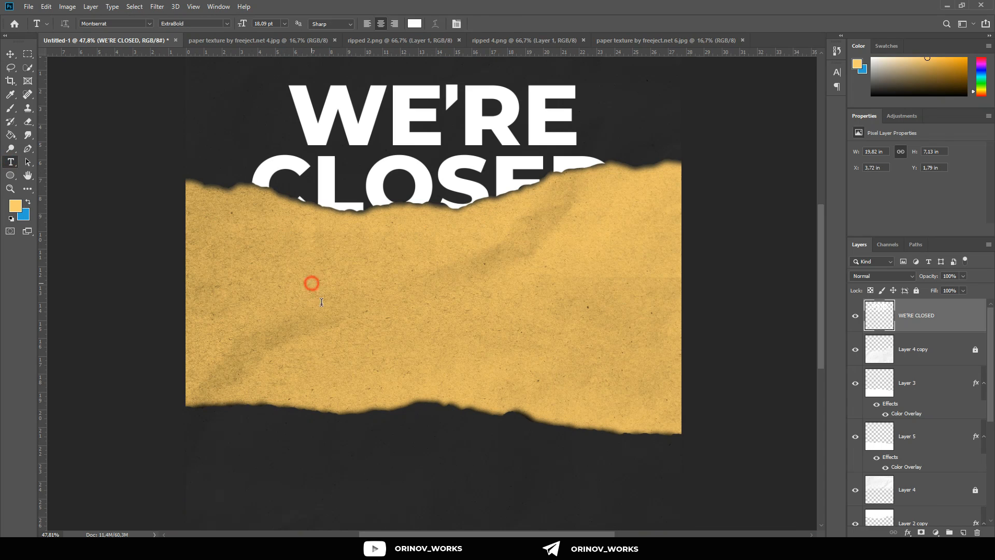
left_click(312, 282)
left_click_drag(327, 276, 520, 251)
Step: Replace the placeholder text on the yellow paper with BACK! repeated on three lines
left_click(445, 271)
key("ctrl+a")
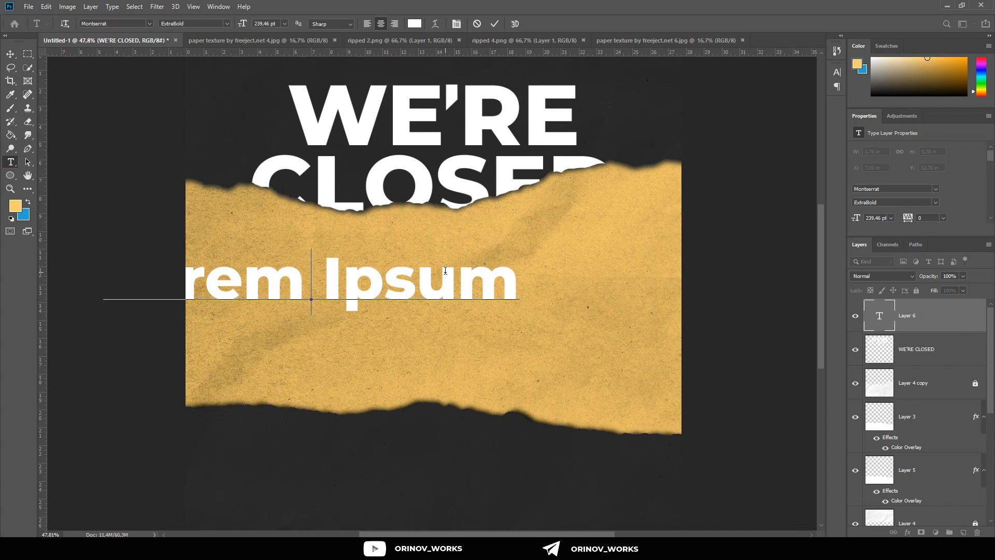
key("BackSpace")
type("BACK")
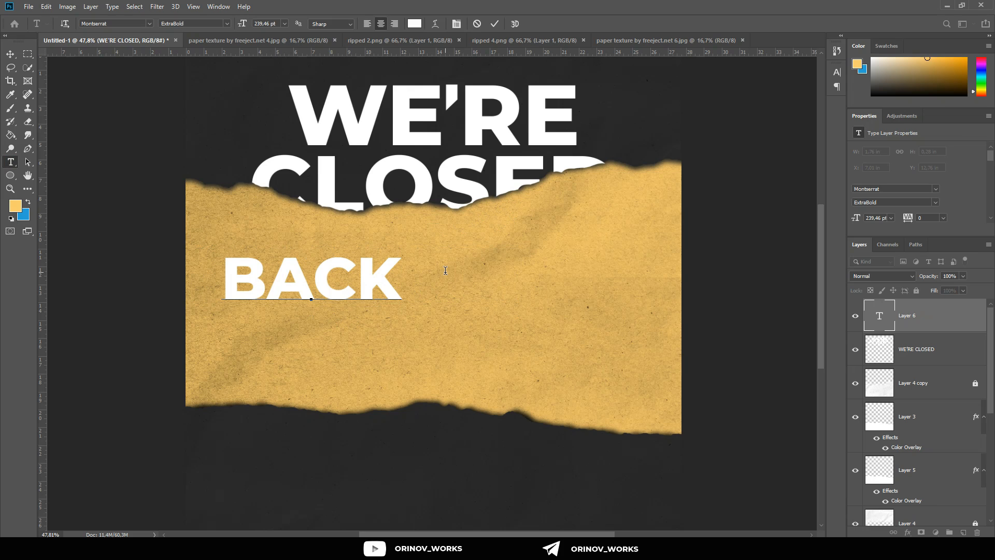
type("! BACK! ")
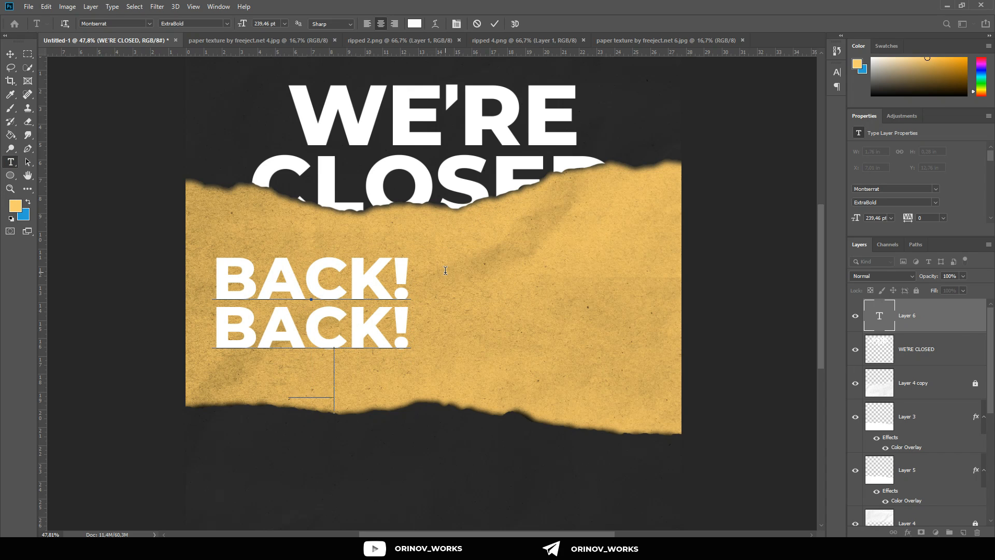
type("BACK!")
Step: Enlarge the three-line BACK! text to about 436 pt and center it horizontally over the yellow band
key("ctrl+a")
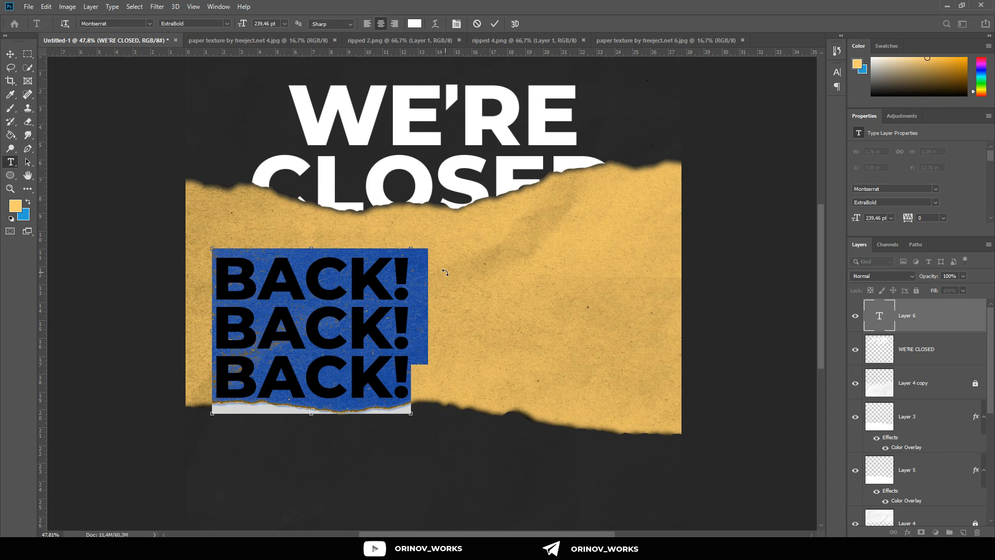
left_click_drag(409, 249, 521, 181)
left_click(11, 58)
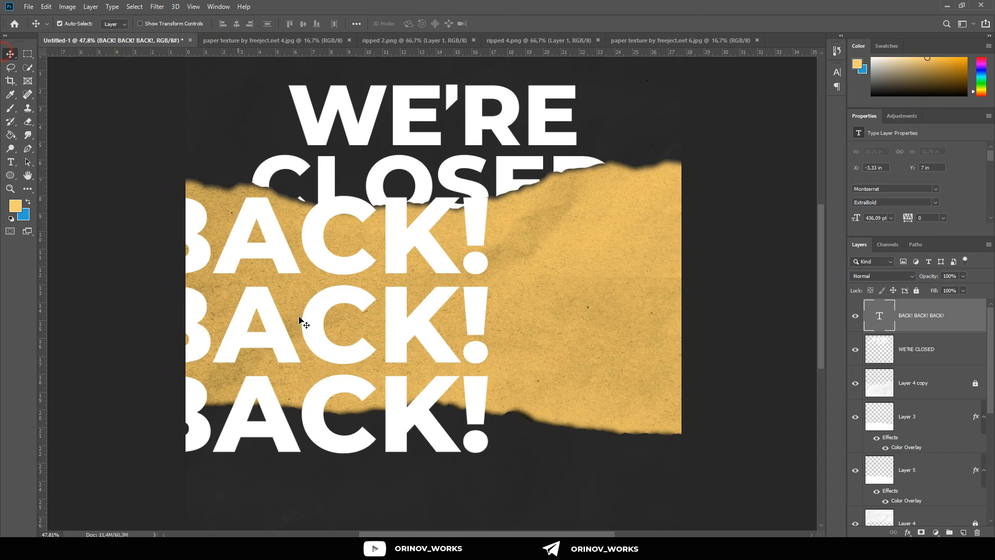
left_click_drag(363, 344, 475, 329)
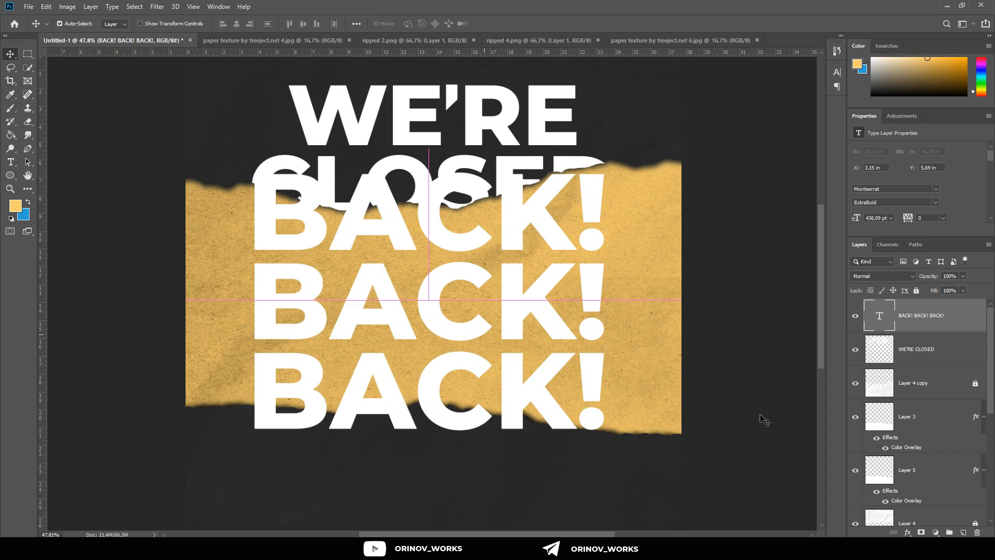
Step: Move the BACK! text layer down the layer stack to between Layer 2 copy and Layer 2
left_click_drag(933, 317, 979, 480)
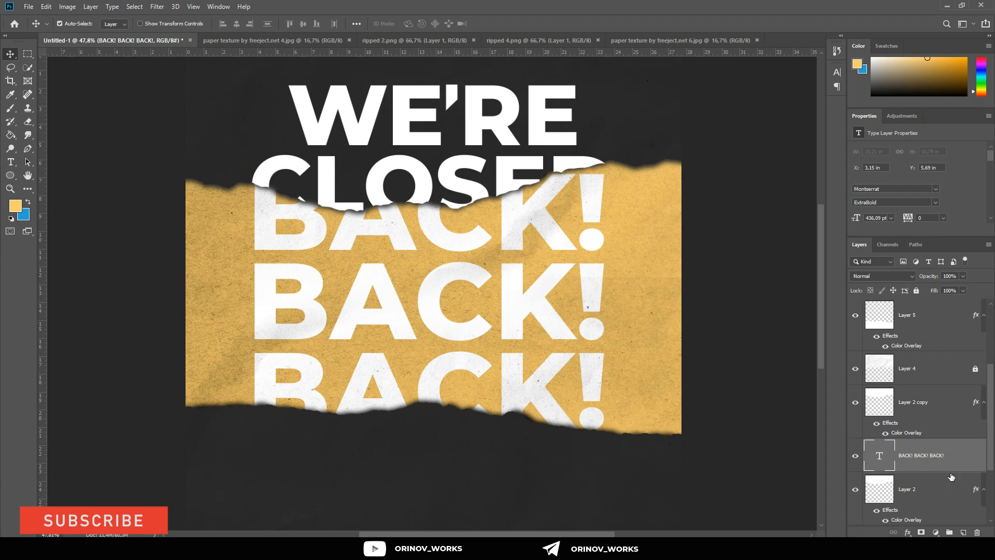
scroll(448, 323, "up", 2)
scroll(448, 322, "up", 1)
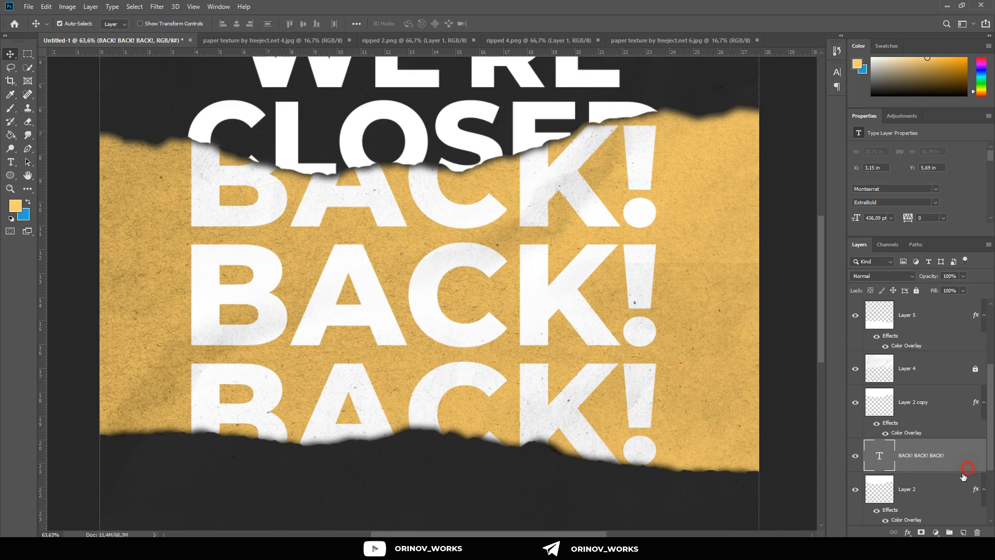
Step: Set the BACK! text layer's fill opacity to 0% and add a centered white stroke of 5 px
double_click(963, 469)
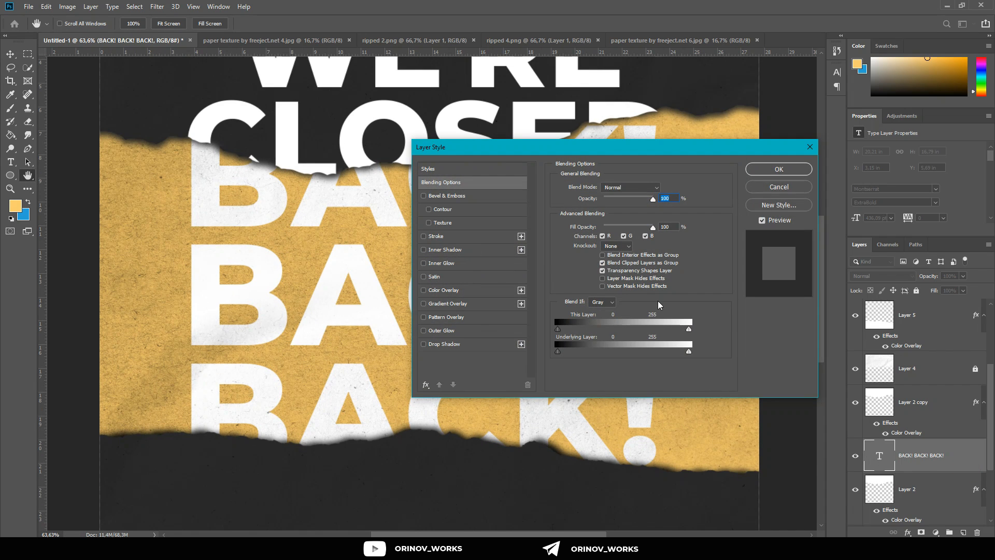
left_click_drag(653, 228, 547, 249)
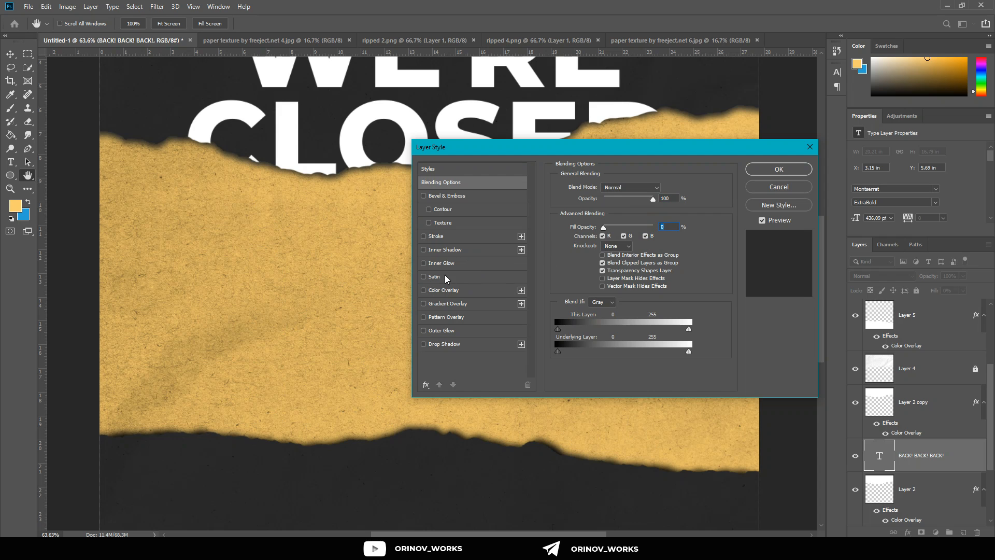
left_click(438, 236)
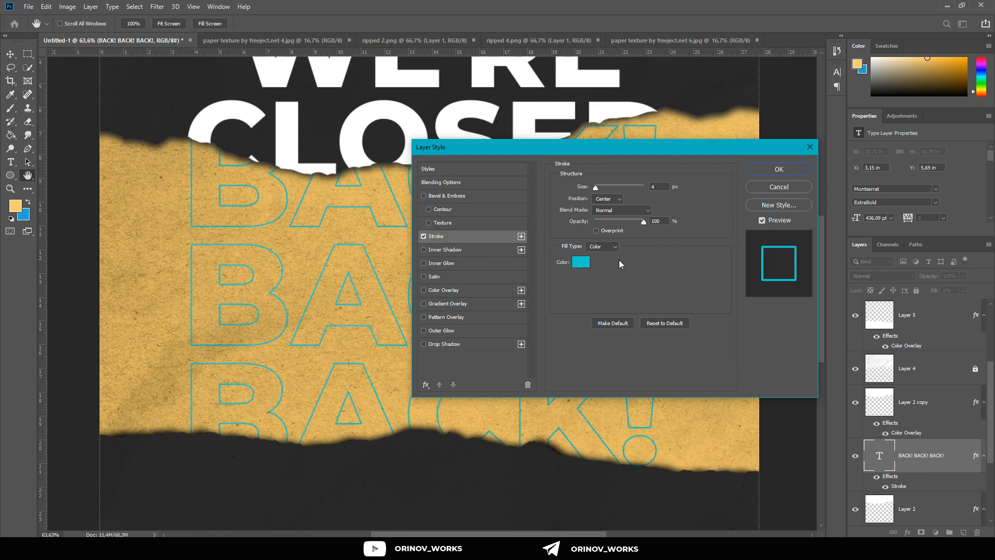
left_click(580, 261)
left_click(762, 223)
left_click(923, 202)
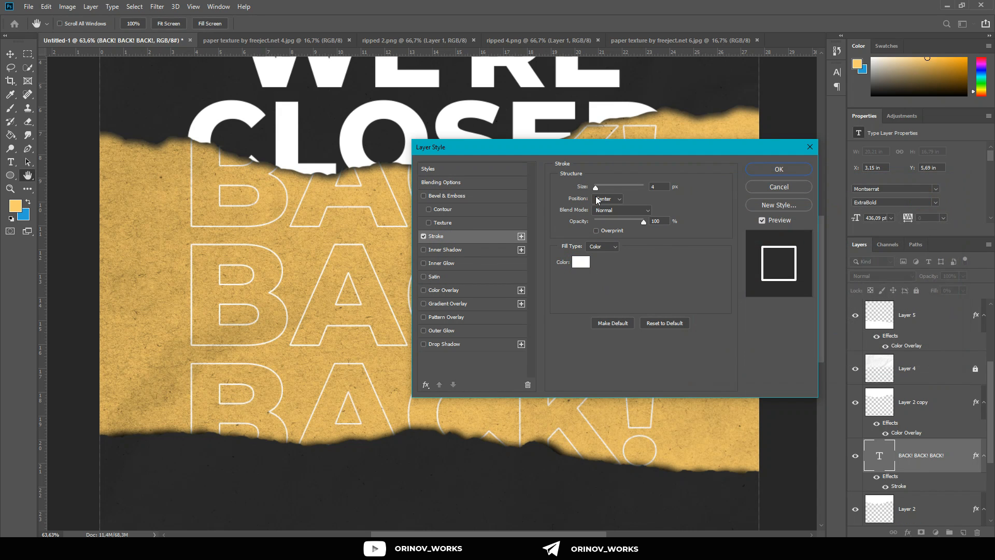
left_click(598, 187)
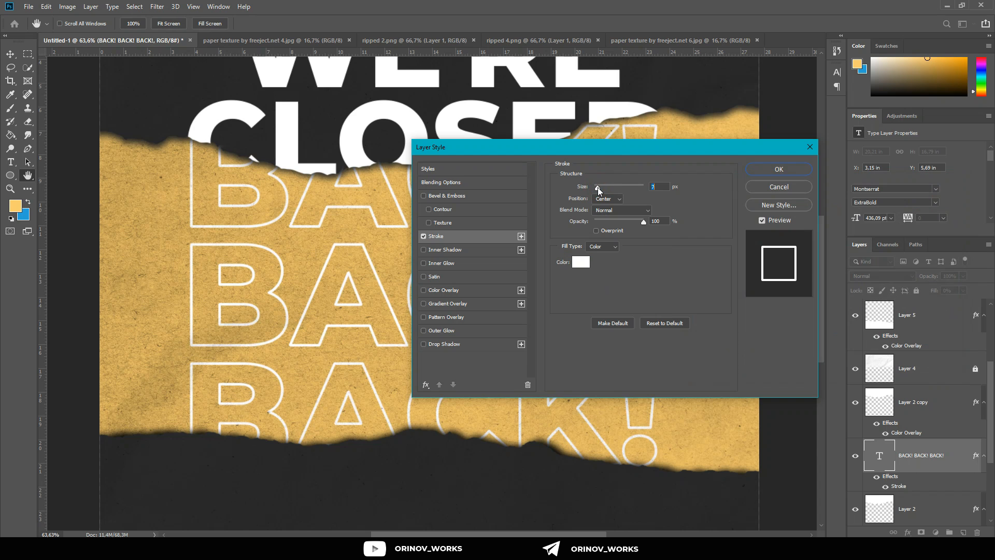
left_click_drag(597, 187, 595, 188)
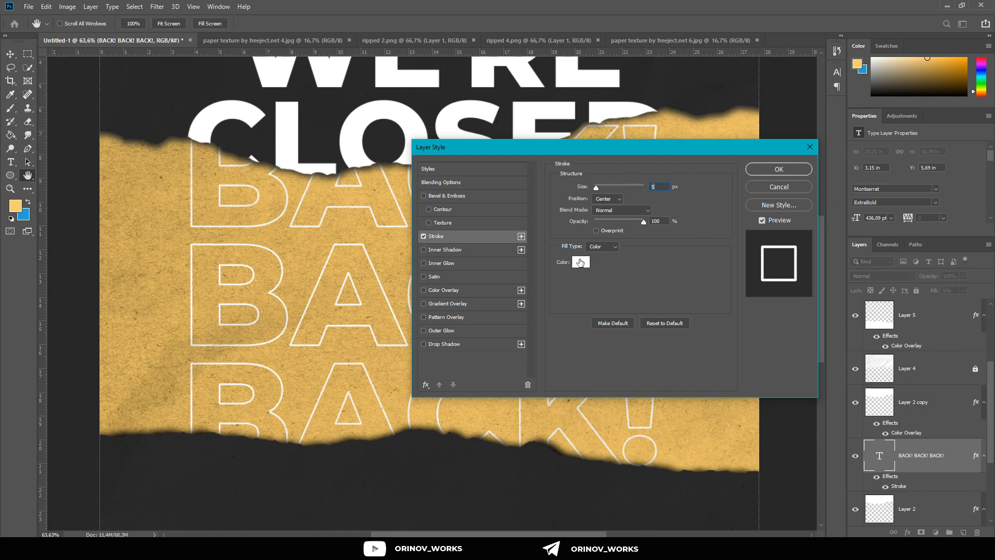
left_click(766, 170)
scroll(556, 291, "down", 6)
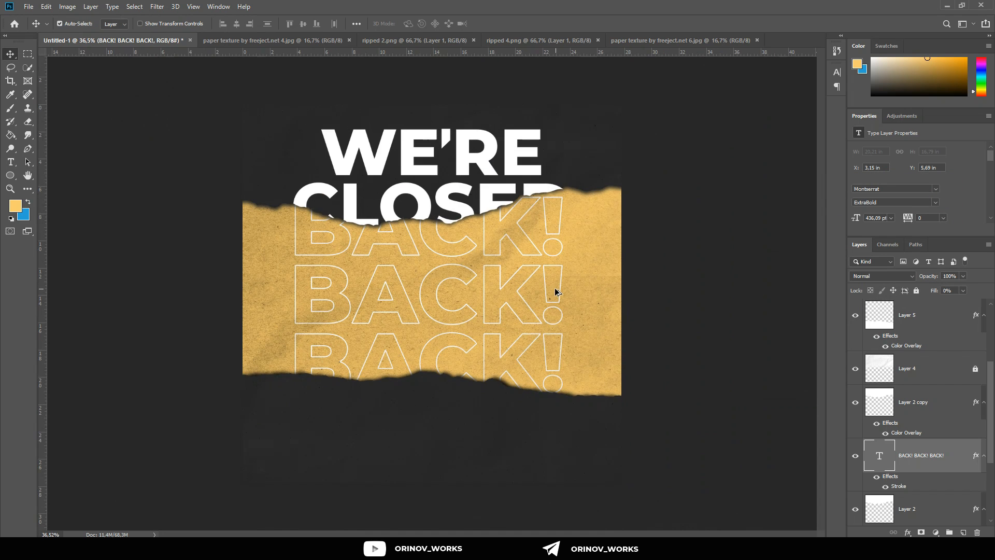
scroll(489, 309, "up", 5)
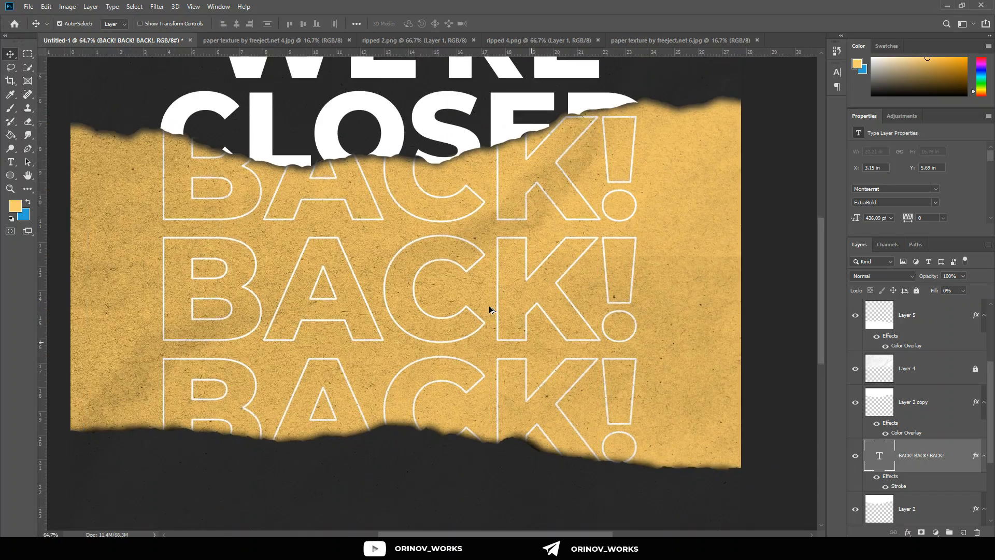
scroll(490, 310, "down", 3)
scroll(490, 310, "up", 4)
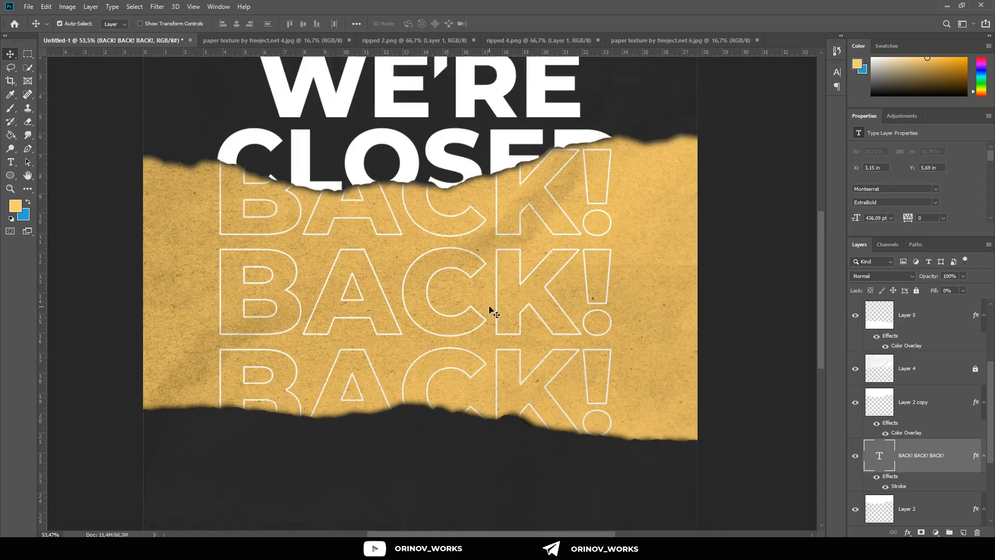
scroll(489, 312, "down", 2)
scroll(490, 312, "up", 5)
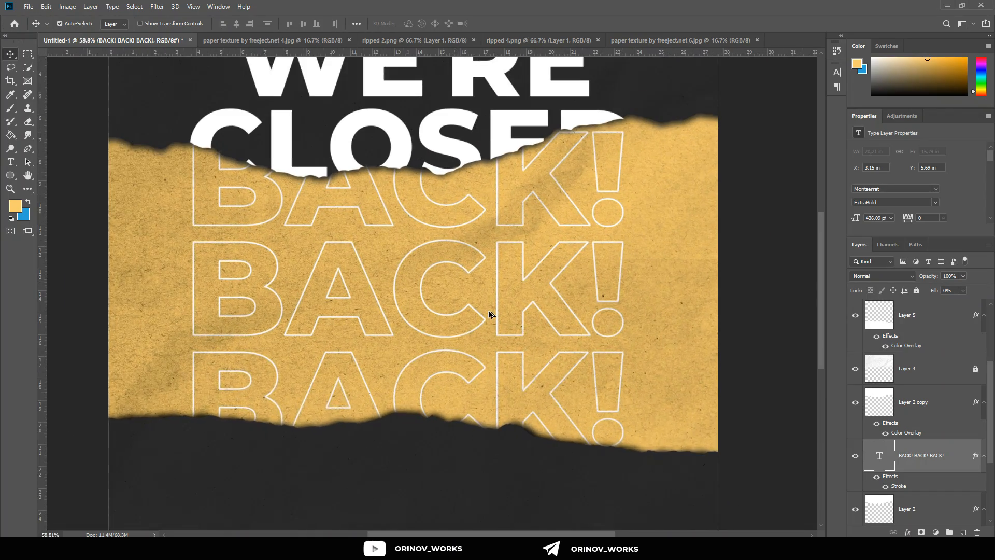
Step: Add a placeholder text line of about 202 pt on the lower dark area and move its layer to the top of the stack
scroll(490, 315, "down", 5)
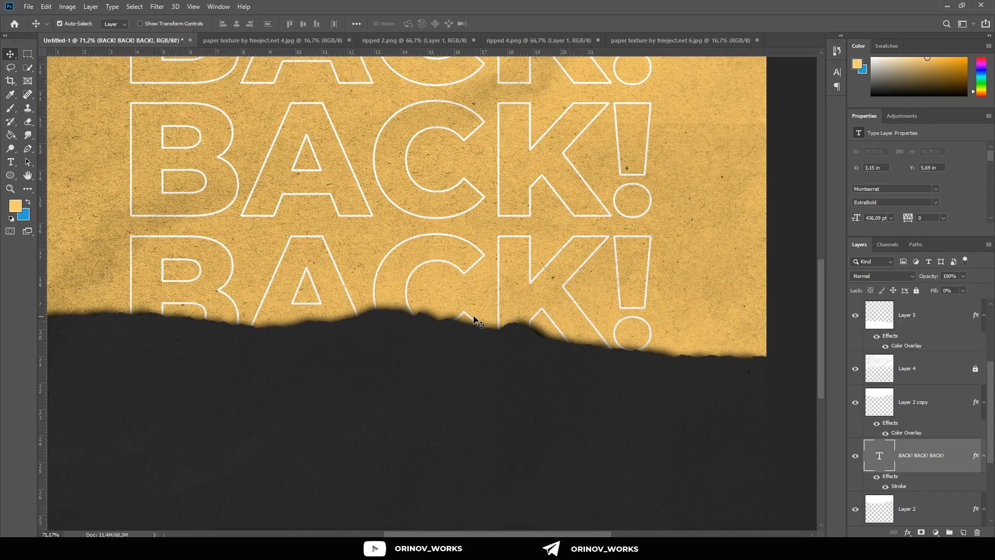
left_click(11, 162)
left_click(254, 390)
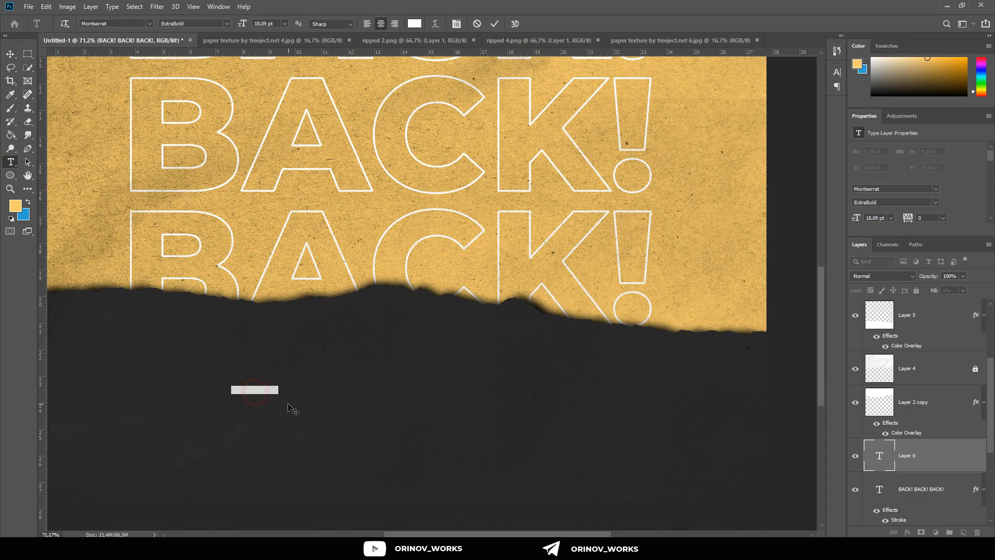
left_click_drag(279, 384, 500, 283)
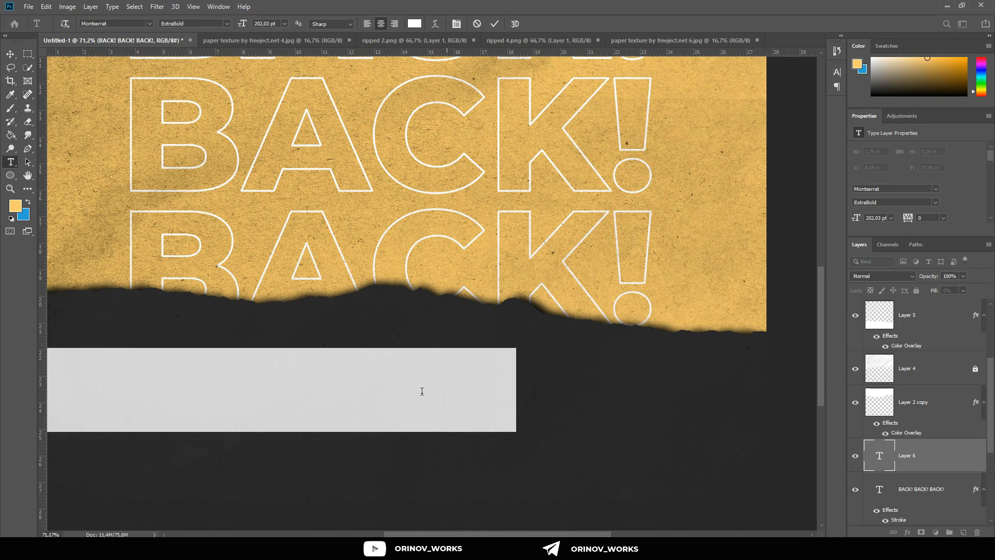
left_click(416, 399)
key("ctrl+a")
left_click_drag(960, 460, 962, 306)
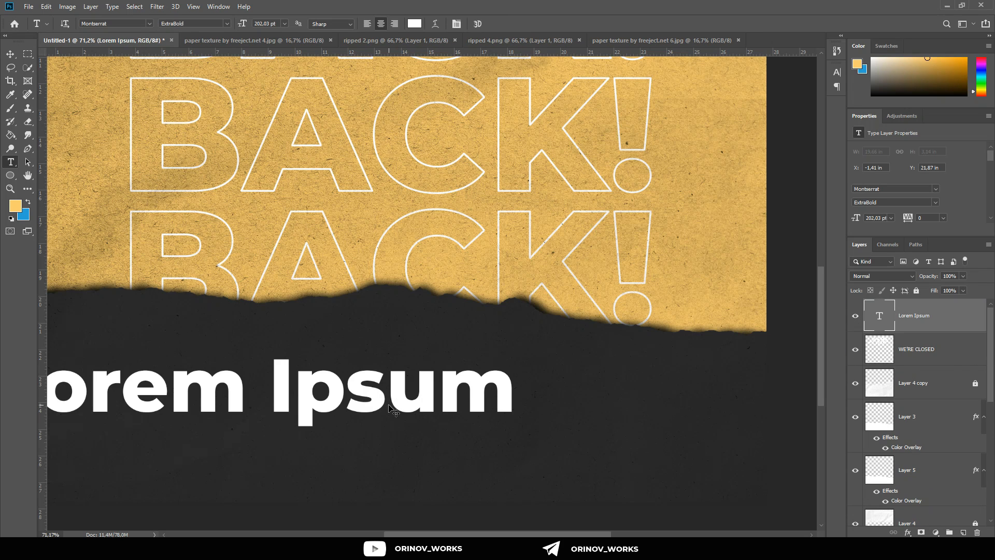
Step: Replace the placeholder text on the lower dark area with DON’T TOUCH IT, breaking the line after DON’T
key("ctrl+a")
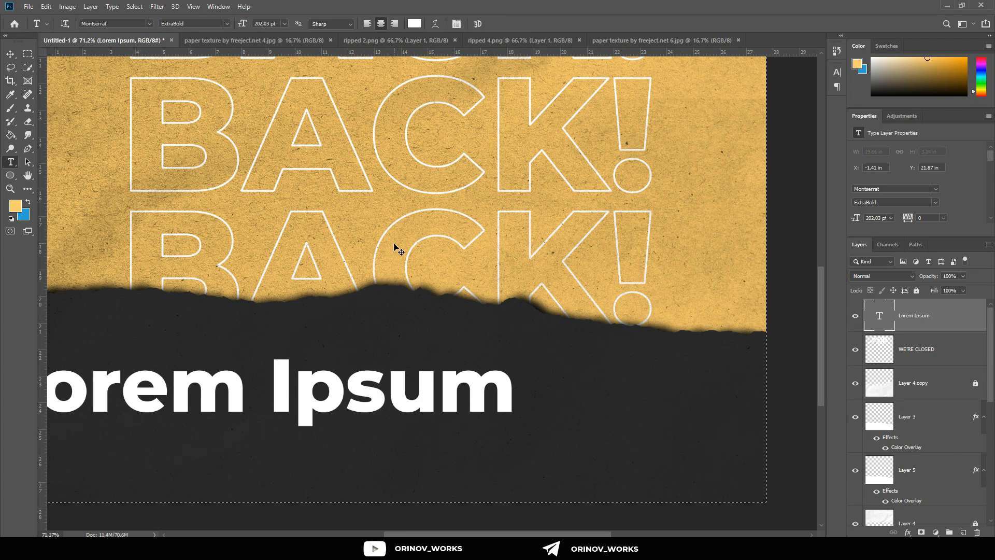
left_click(349, 382)
key("ctrl+a")
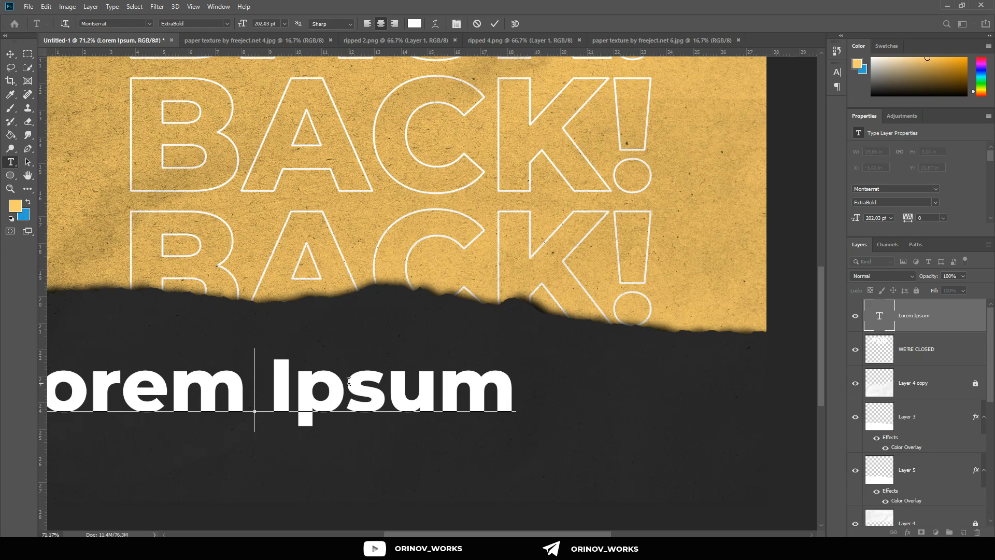
key("BackSpace")
type("DON")
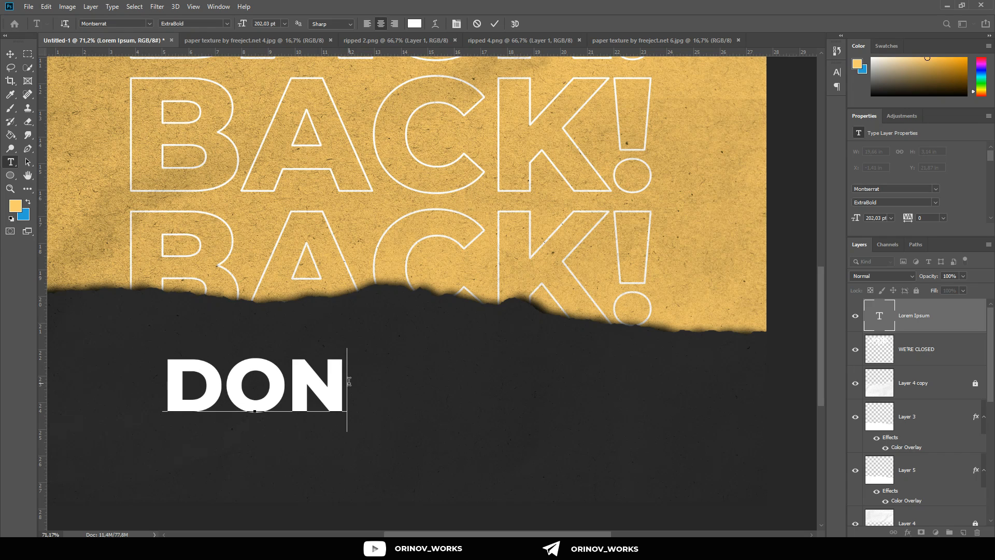
type("’T")
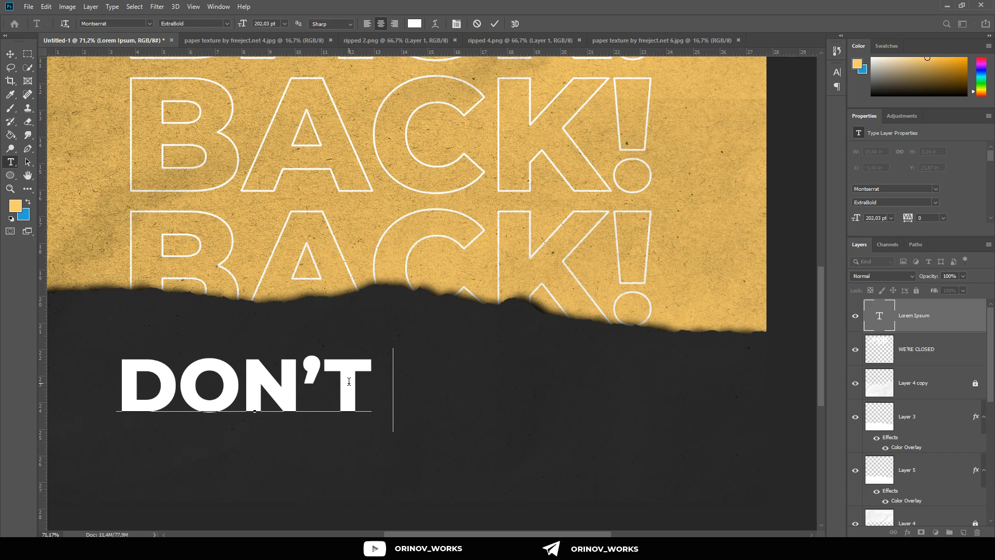
type(" TO")
key("BackSpace")
key("BackSpace")
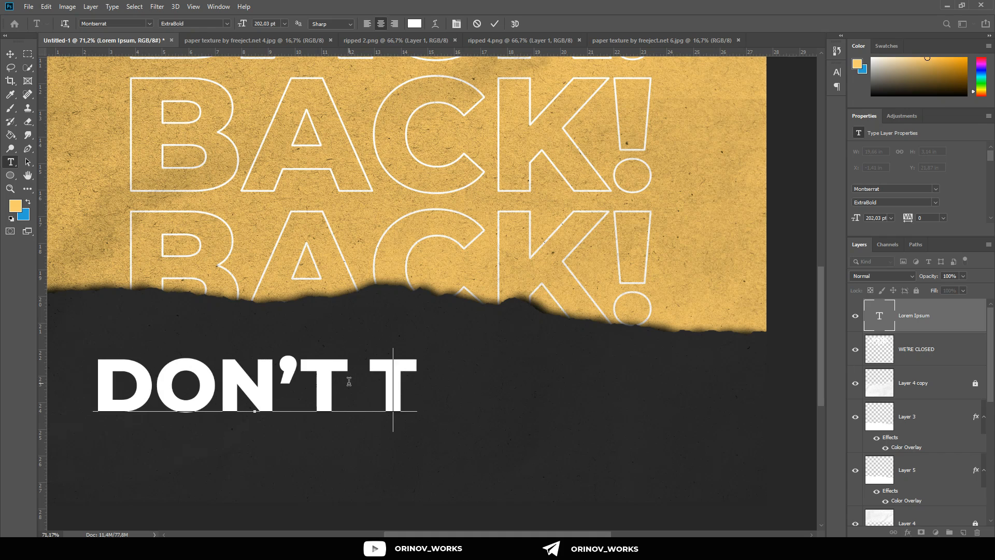
type("TOU")
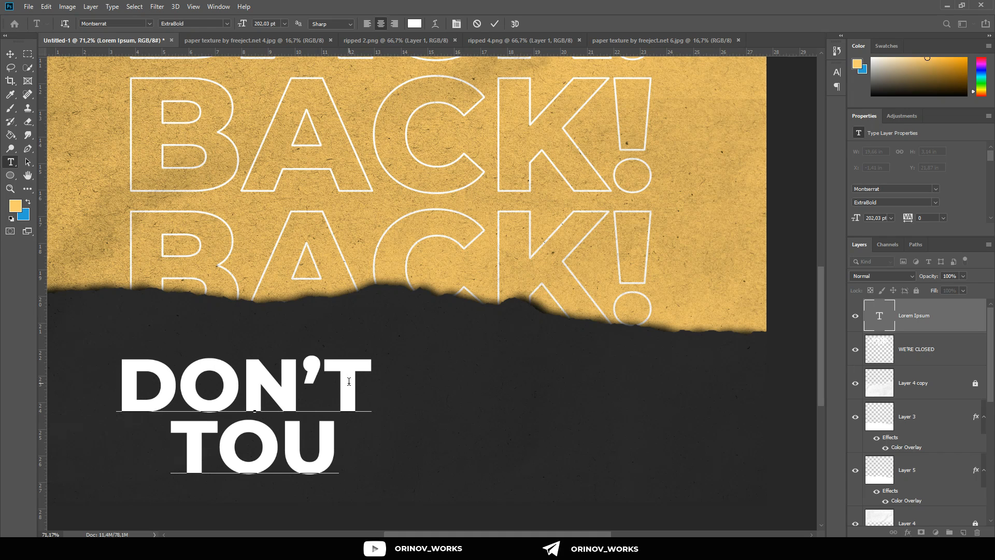
type("CH IT")
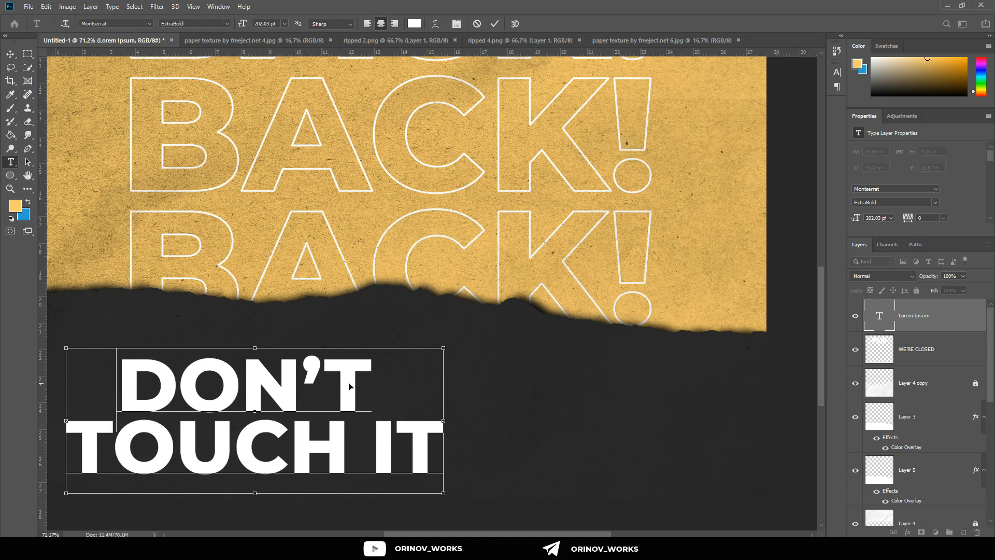
Step: Change the font of the apostrophe in DON’T to Bahnschrift Regular and finish editing the text
key("ctrl+a")
left_click(320, 374)
key("shift+Left")
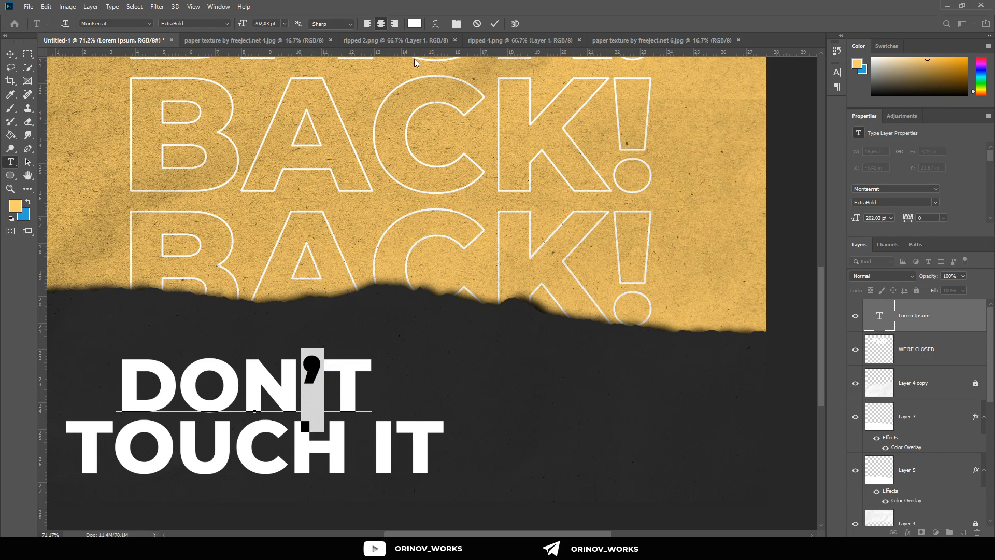
key("Down")
key("Down")
key("Down")
key("Down")
key("Down")
key("Down")
key("Down")
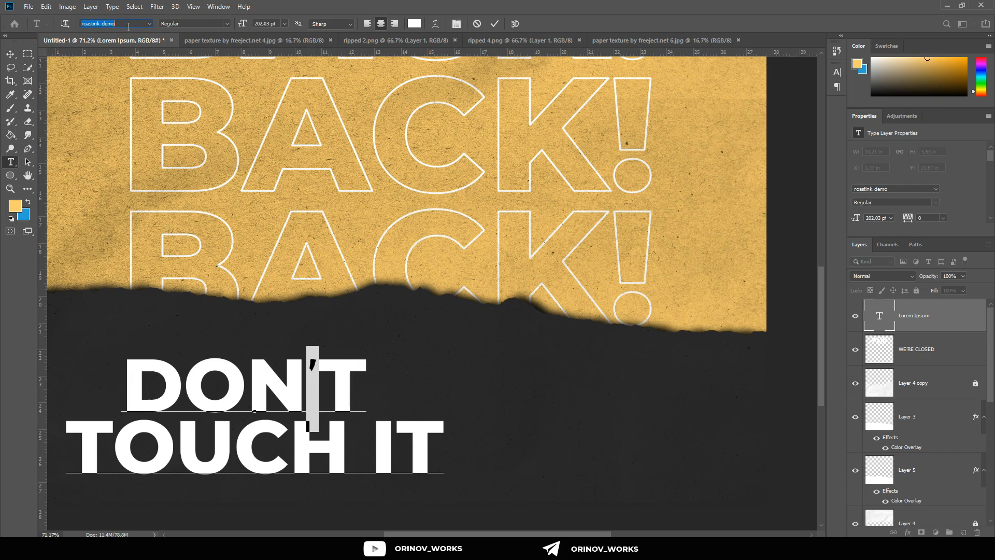
key("Down")
key("Down")
key("Down")
key("Down")
key("Down")
key("Down")
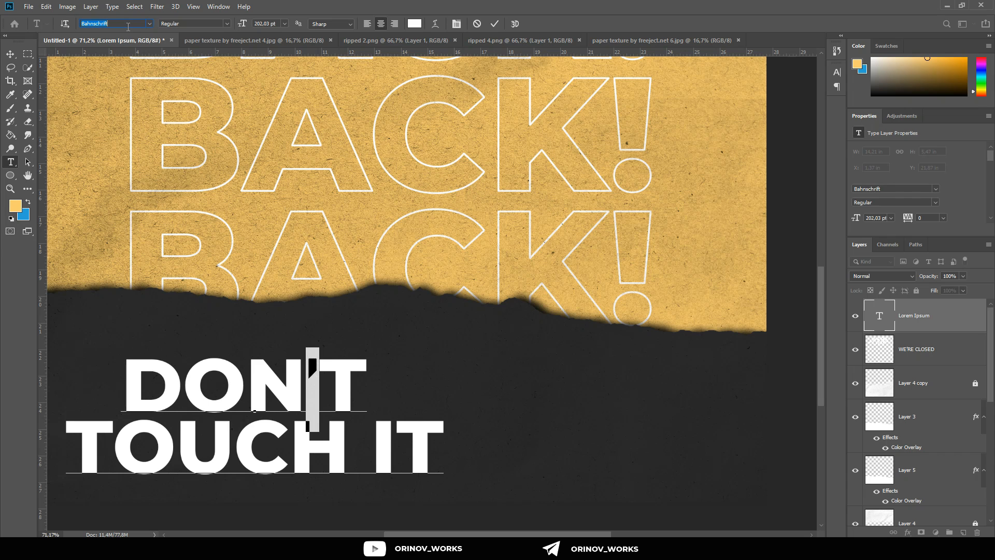
left_click(11, 53)
Step: Enlarge the DON’T TOUCH IT text to about 167% and center it horizontally so DON’T overlaps the lower torn edge
left_click_drag(306, 455, 412, 446)
key("ctrl+0")
key("ctrl+t")
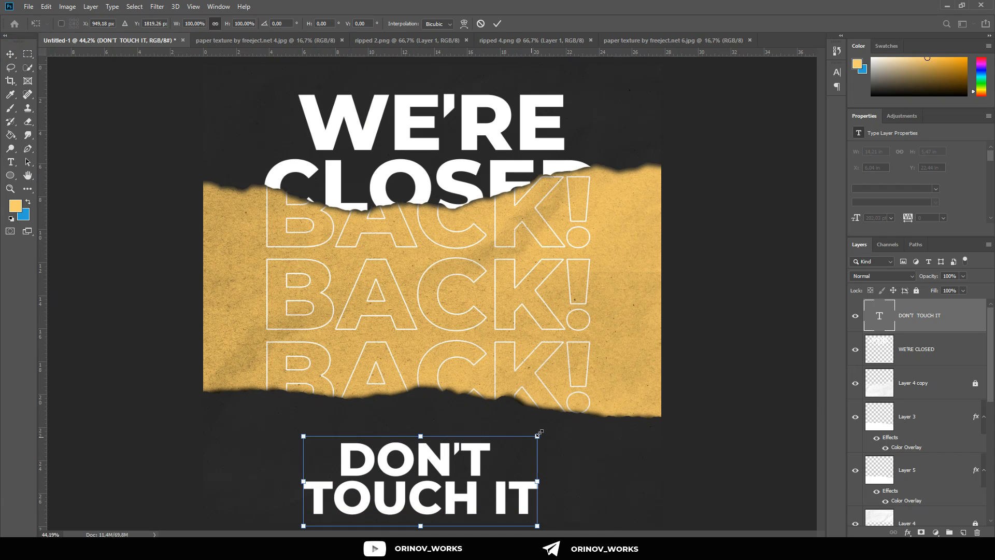
mouse_move(586, 389)
left_mouse_down()
mouse_move(608, 340)
mouse_move(567, 379)
mouse_move(555, 410)
mouse_move(598, 378)
left_mouse_up()
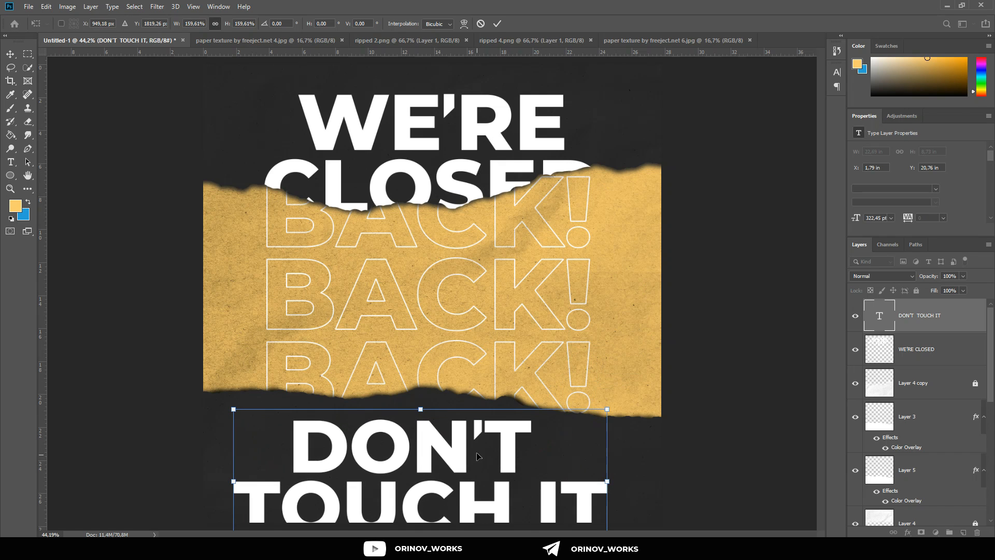
left_click_drag(477, 456, 498, 417)
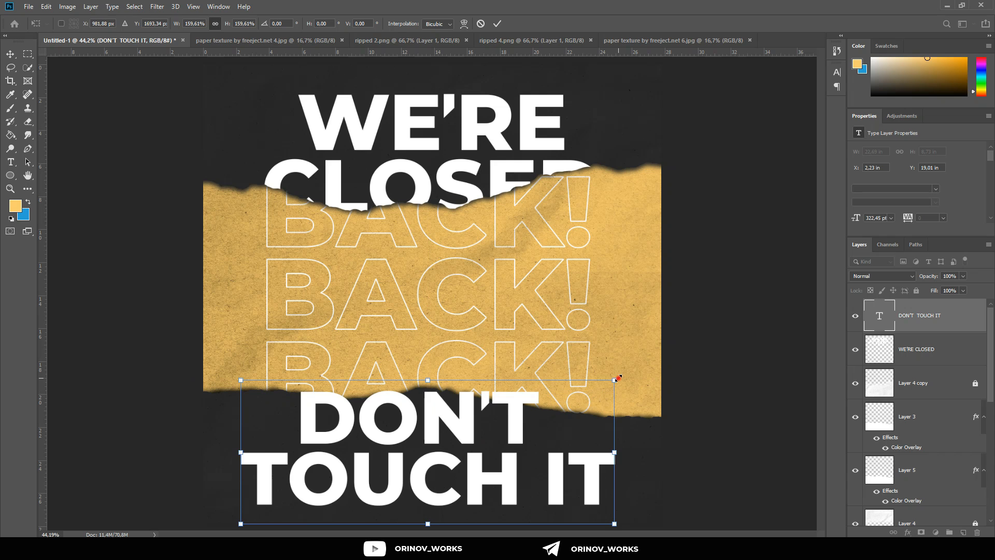
left_click_drag(616, 379, 623, 377)
left_click_drag(509, 435, 515, 432)
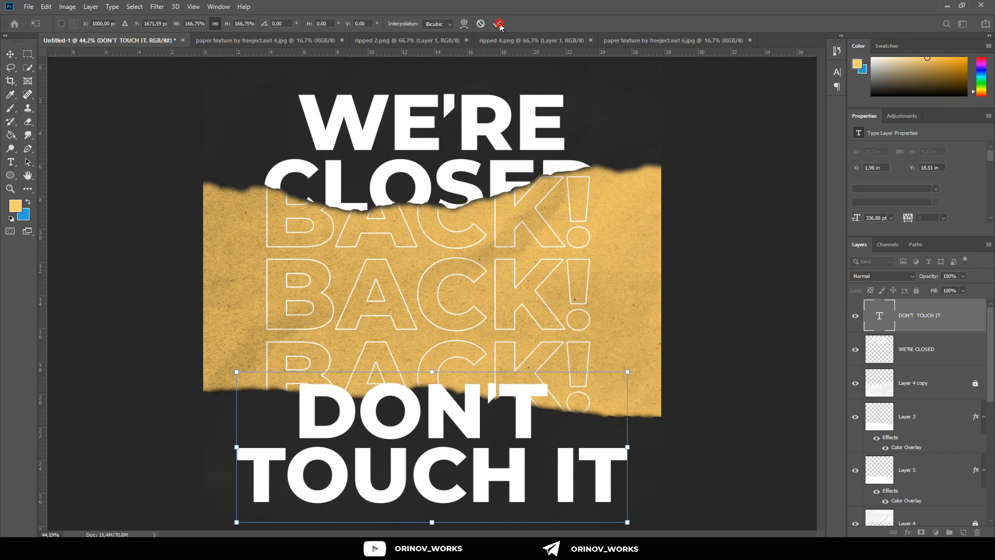
left_click(498, 24)
scroll(465, 357, "up", 1)
scroll(437, 417, "up", 1)
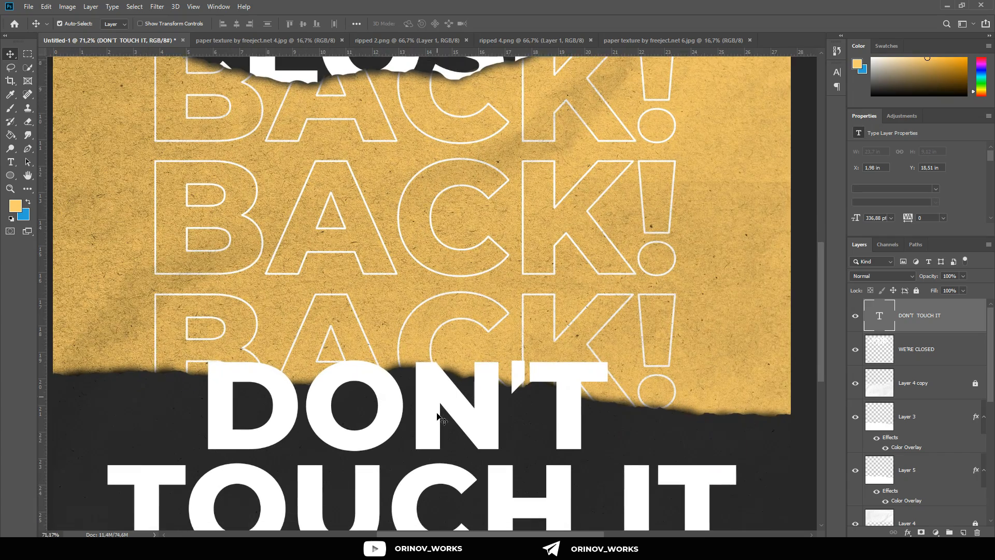
left_click_drag(433, 382, 433, 380)
scroll(432, 380, "down", 4)
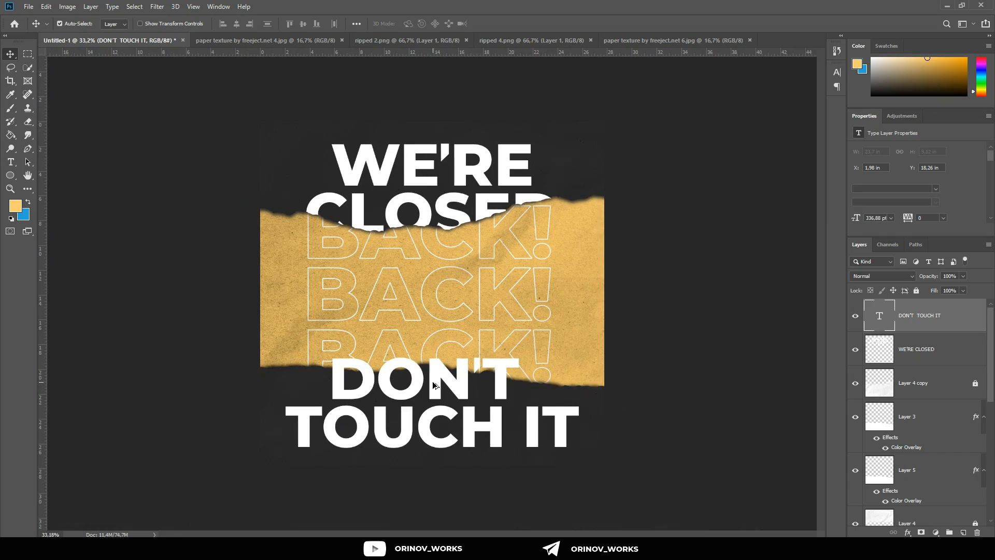
Step: Lower the opacity of the DON’T TOUCH IT layer to 73%
scroll(432, 381, "up", 3)
scroll(238, 393, "up", 4)
scroll(237, 393, "up", 1)
scroll(414, 401, "up", 1)
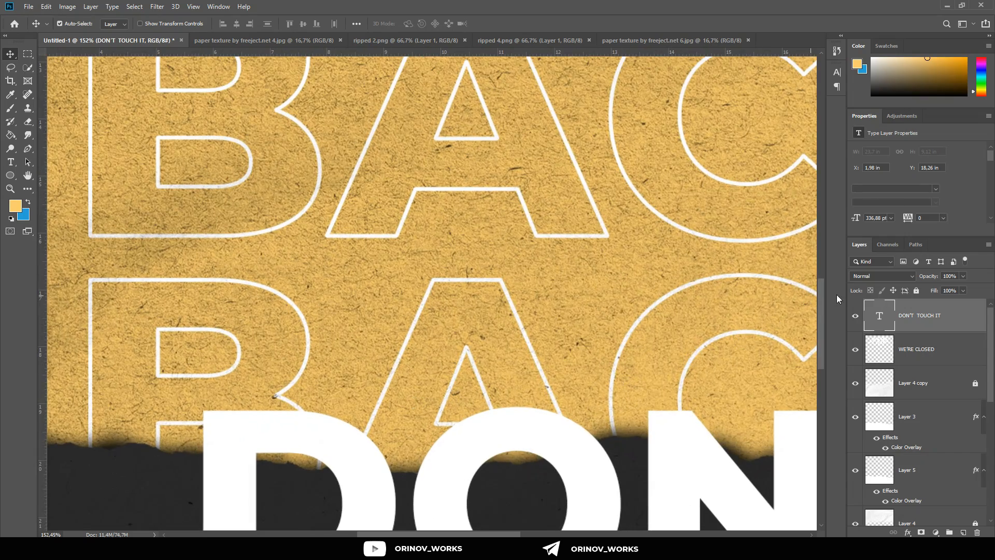
left_click_drag(921, 277, 917, 278)
scroll(371, 328, "down", 1)
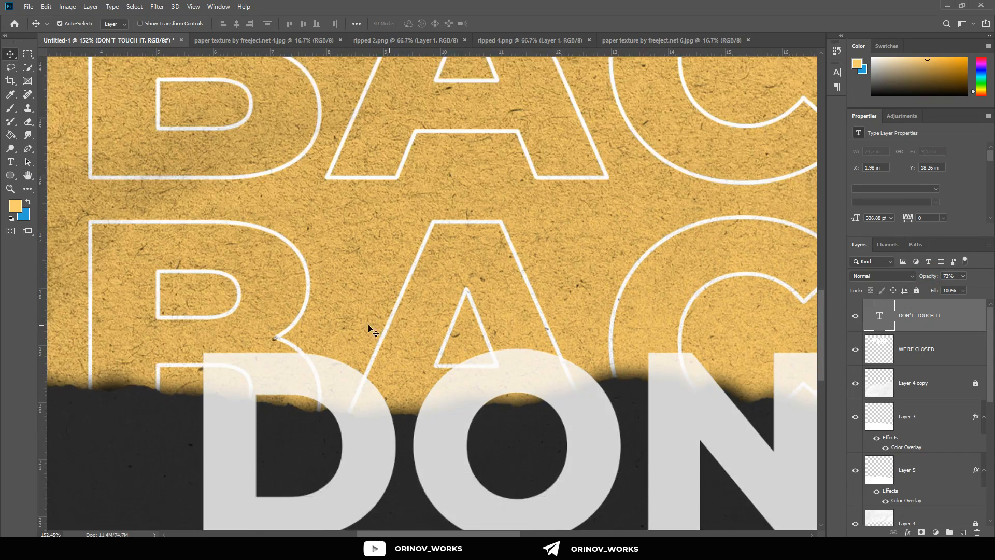
Step: Rasterize the DON’T TOUCH IT type layer for erasing and reduce the size of the hard round eraser
scroll(219, 327, "up", 2)
left_click(27, 122)
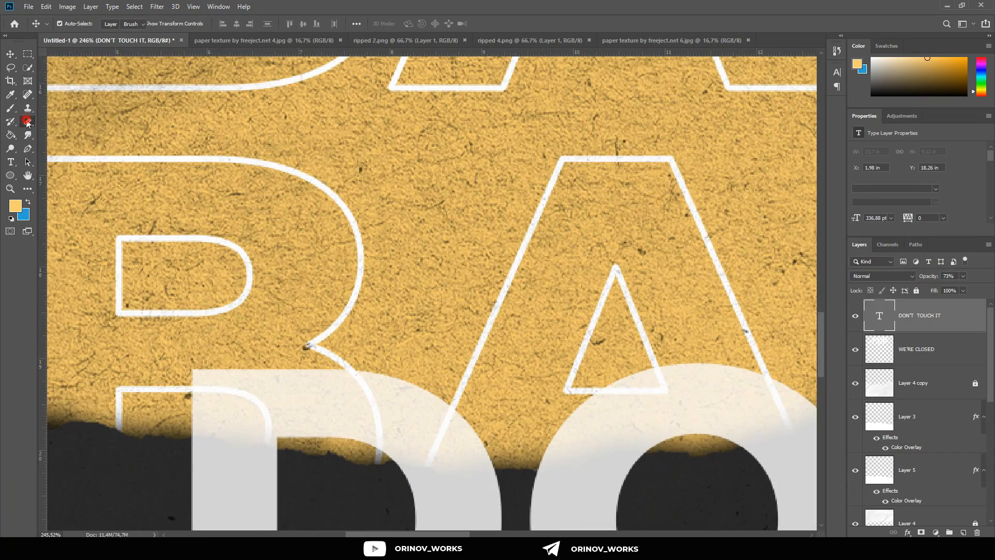
left_click(286, 286)
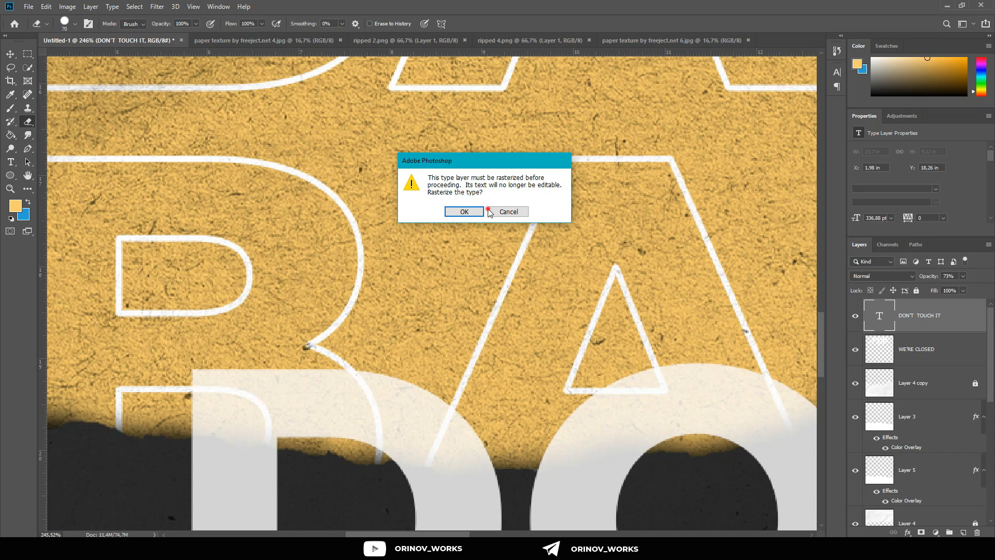
left_click(467, 212)
left_click(65, 24)
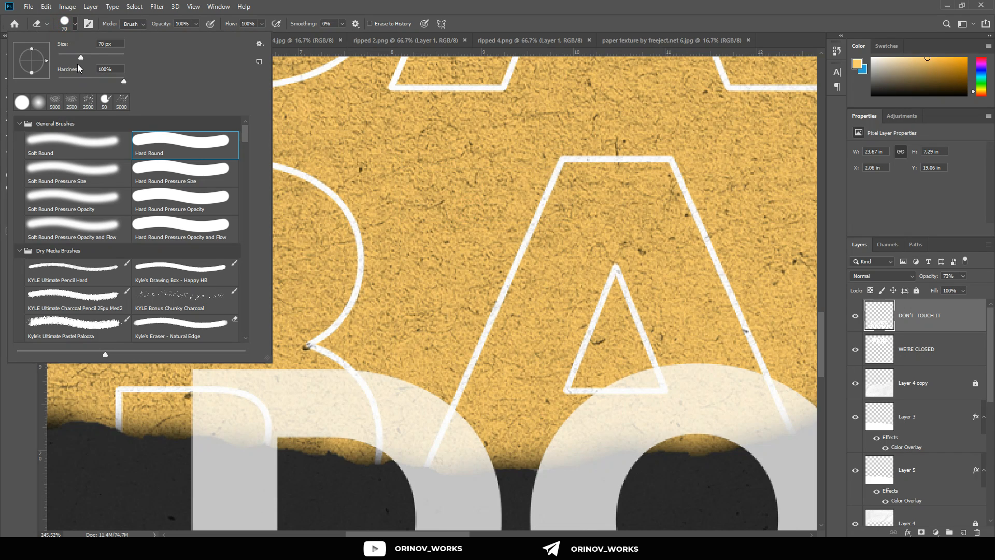
left_click(461, 255)
Step: Erase the upper part of the letter D that overlaps the yellow paper, following the torn edge
mouse_move(433, 396)
left_mouse_down()
mouse_move(199, 387)
mouse_move(218, 421)
mouse_move(268, 411)
left_mouse_up()
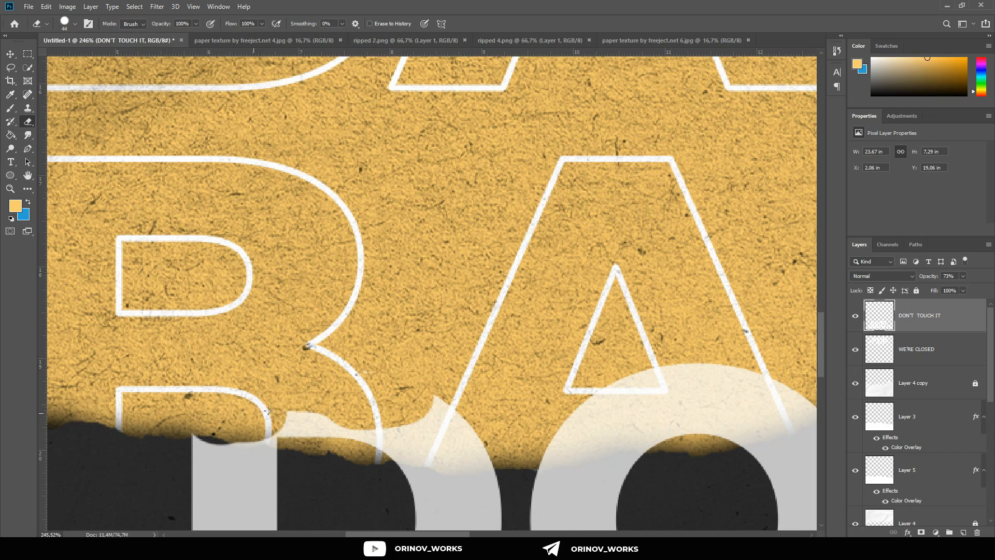
key("ctrl+z")
scroll(255, 407, "up", 4)
mouse_move(183, 343)
left_mouse_down()
mouse_move(264, 378)
mouse_move(423, 382)
mouse_move(547, 426)
mouse_move(540, 441)
mouse_move(399, 418)
mouse_move(244, 419)
mouse_move(221, 401)
mouse_move(169, 403)
left_mouse_up()
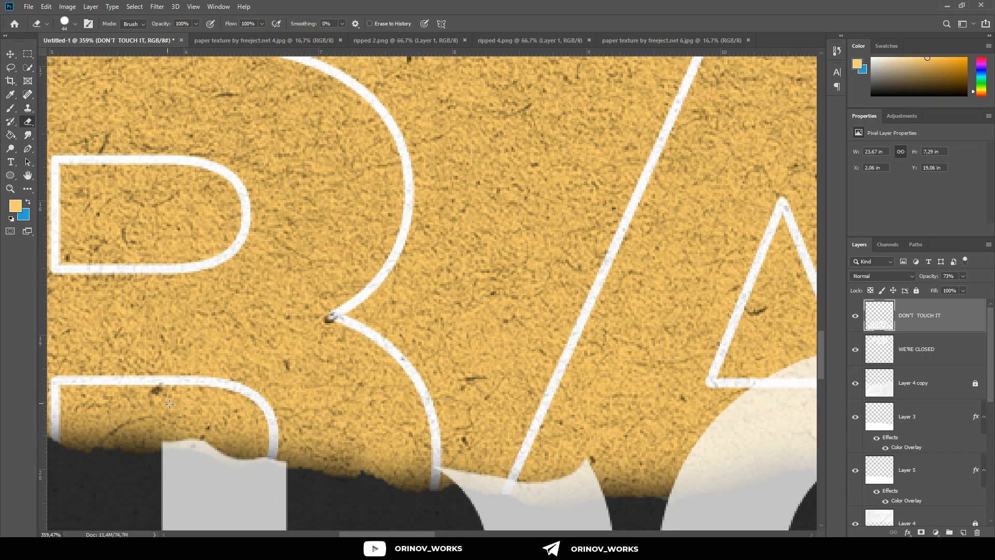
left_click_drag(412, 440, 313, 398)
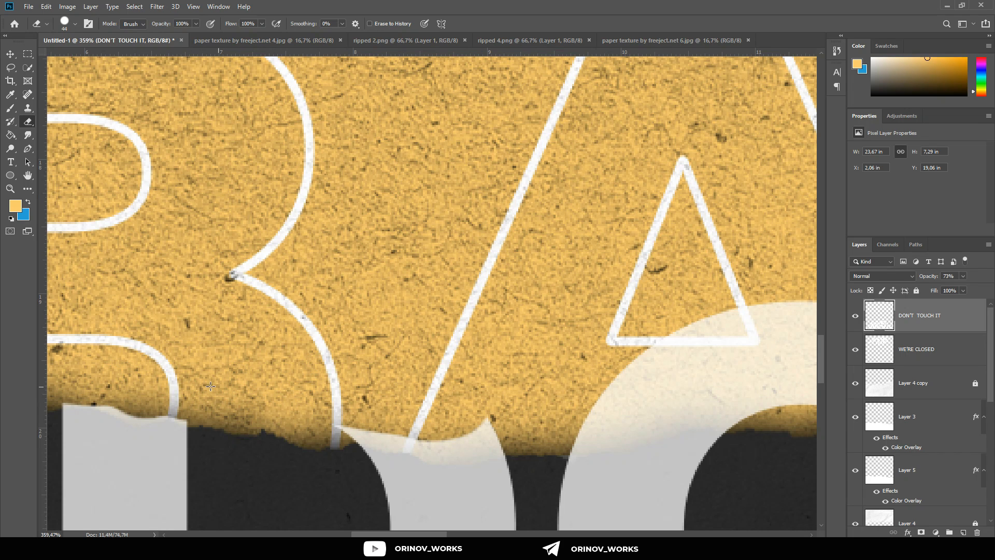
left_click_drag(320, 397, 363, 402)
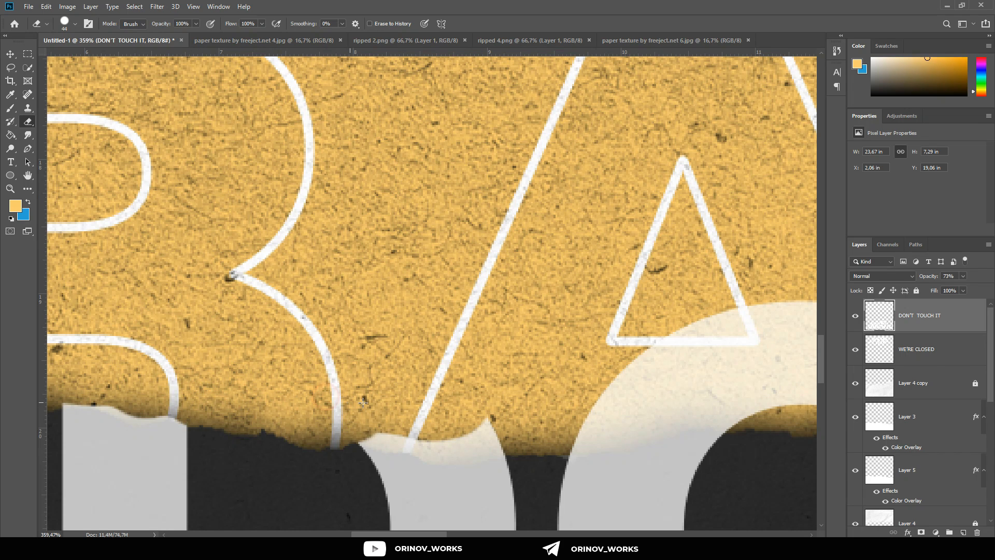
left_click_drag(428, 410, 471, 410)
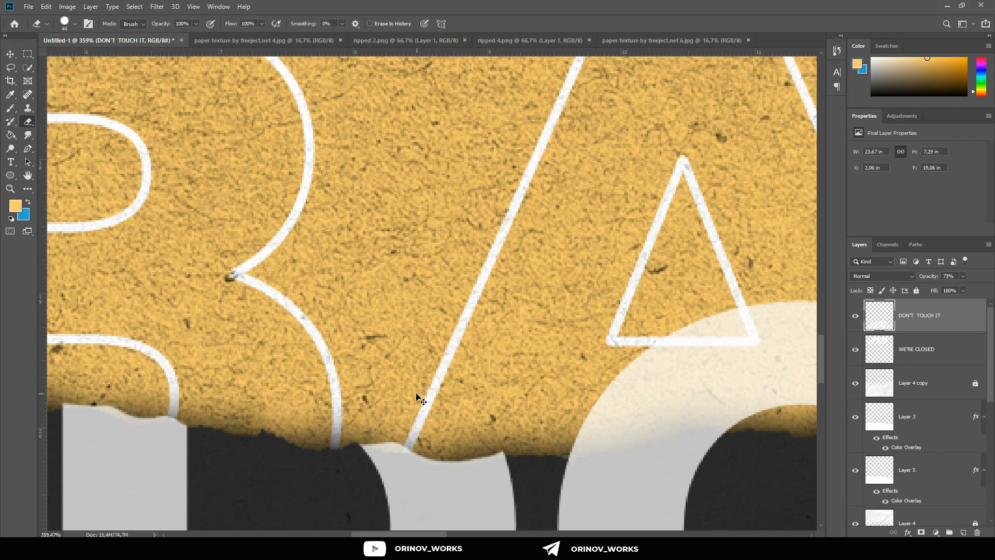
Step: Erase the upper part of the letter O covering the yellow paper along the torn edge
scroll(416, 395, "right", 5)
mouse_move(417, 397)
left_mouse_down()
mouse_move(440, 399)
mouse_move(403, 411)
left_mouse_up()
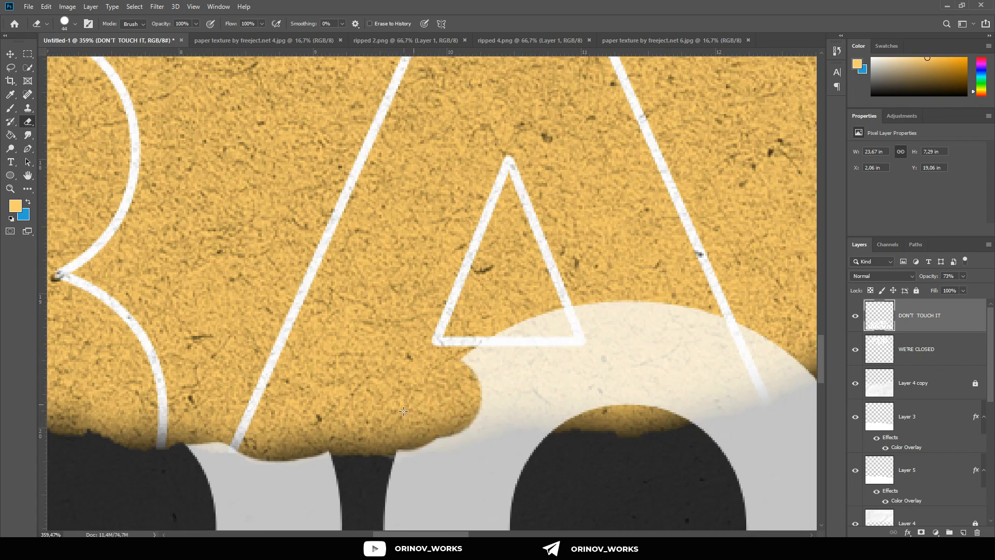
mouse_move(456, 392)
left_mouse_down()
mouse_move(583, 380)
mouse_move(591, 364)
mouse_move(527, 361)
mouse_move(541, 333)
mouse_move(625, 342)
mouse_move(645, 362)
mouse_move(637, 383)
mouse_move(669, 369)
mouse_move(689, 315)
mouse_move(722, 322)
mouse_move(691, 379)
left_mouse_up()
mouse_move(731, 353)
left_mouse_down()
mouse_move(772, 371)
mouse_move(788, 335)
left_mouse_up()
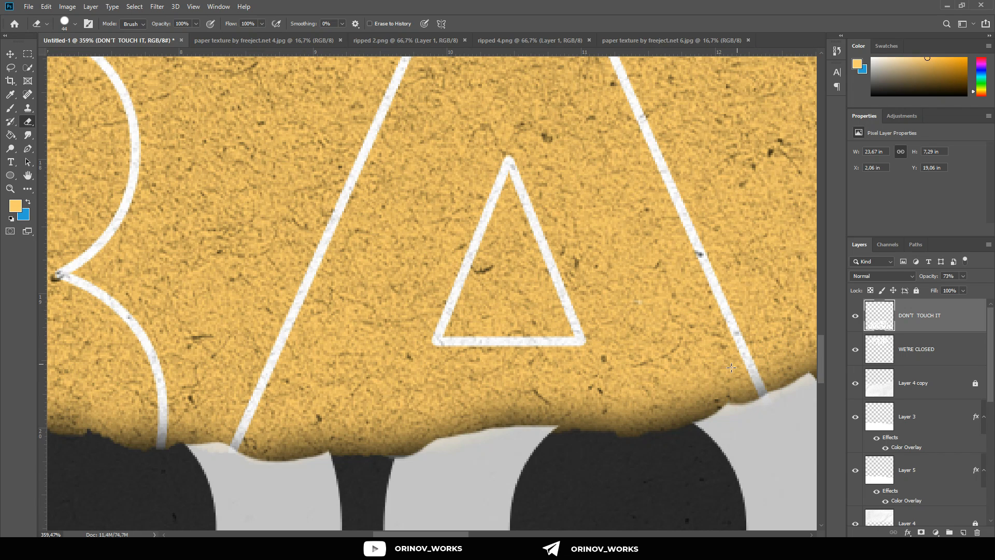
Step: Erase the tops of the letter N that lie over the yellow paper, tracing the torn edge
scroll(667, 374, "right", 5)
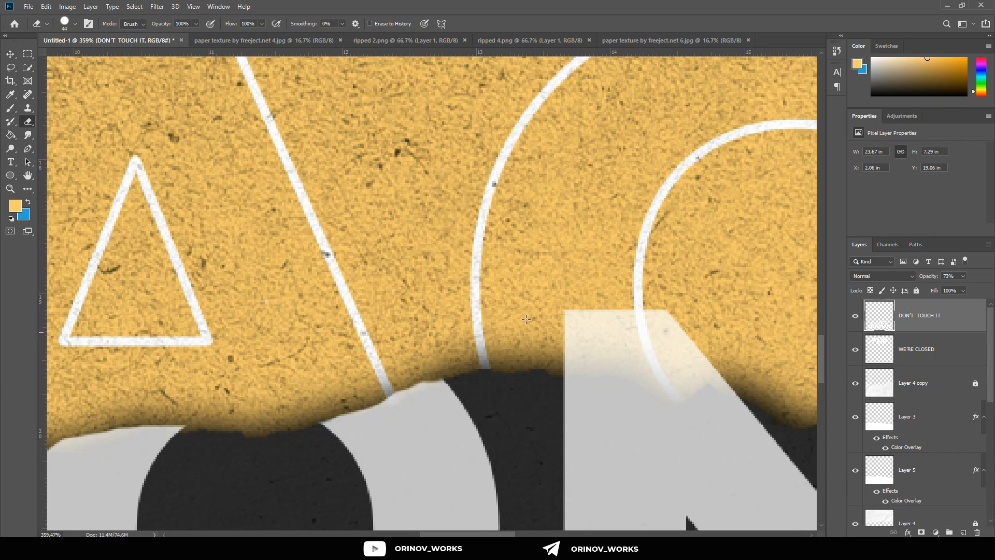
scroll(567, 307, "down", 1)
scroll(539, 311, "right", 2)
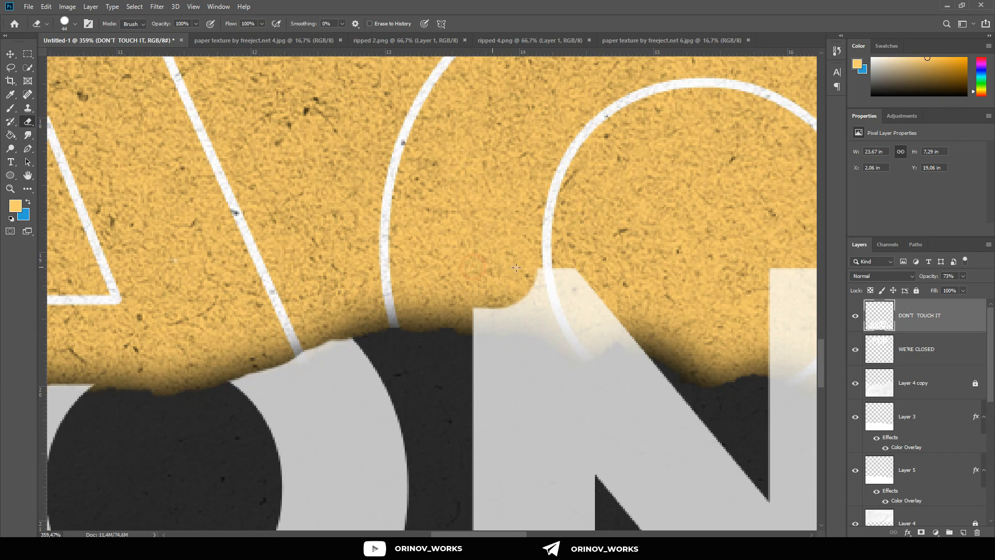
mouse_move(613, 288)
left_mouse_down()
mouse_move(573, 314)
mouse_move(556, 296)
mouse_move(478, 292)
mouse_move(572, 296)
mouse_move(582, 289)
mouse_move(519, 271)
mouse_move(590, 271)
mouse_move(616, 302)
mouse_move(640, 366)
mouse_move(528, 330)
left_mouse_up()
scroll(577, 293, "right", 6)
scroll(586, 332, "down", 4)
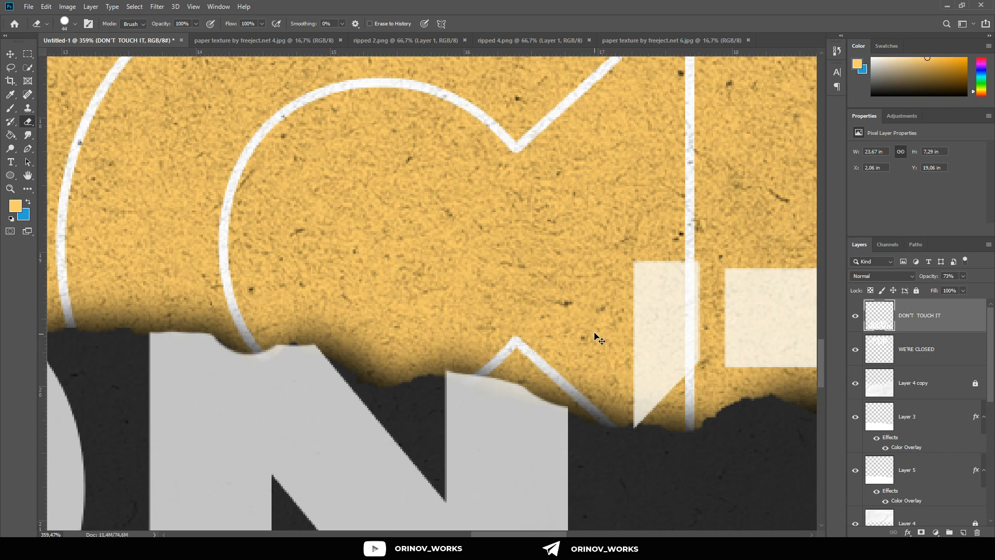
Step: Erase the apostrophe and the overlapping top of the T in DON’T down to the torn edge, including the leftover fragments
scroll(549, 312, "right", 1)
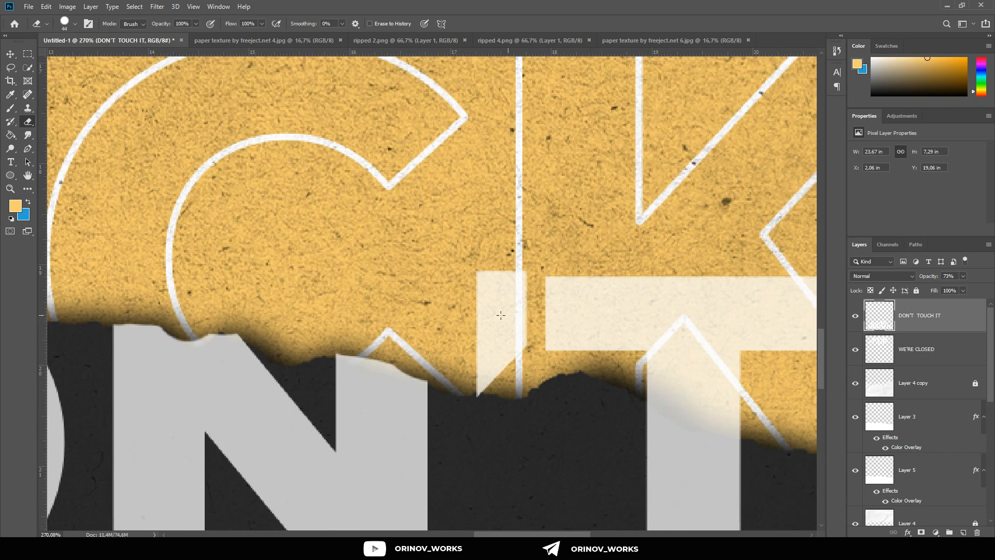
mouse_move(493, 300)
left_mouse_down()
mouse_move(516, 306)
mouse_move(485, 341)
left_mouse_up()
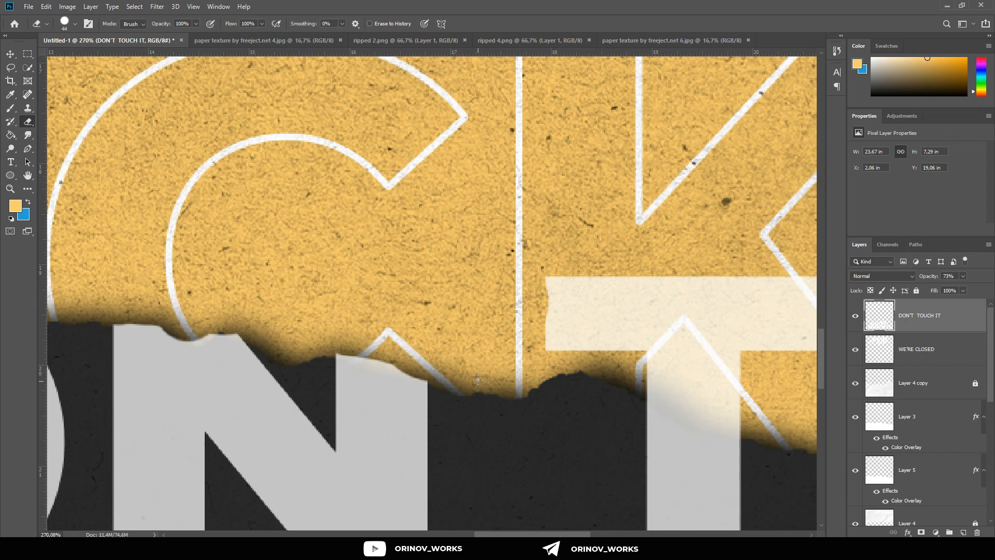
scroll(477, 352, "right", 4)
mouse_move(467, 337)
left_mouse_down()
mouse_move(430, 316)
mouse_move(483, 333)
mouse_move(452, 296)
left_mouse_up()
mouse_move(538, 297)
left_mouse_down()
mouse_move(656, 284)
mouse_move(624, 350)
mouse_move(519, 359)
mouse_move(516, 370)
mouse_move(588, 397)
left_mouse_up()
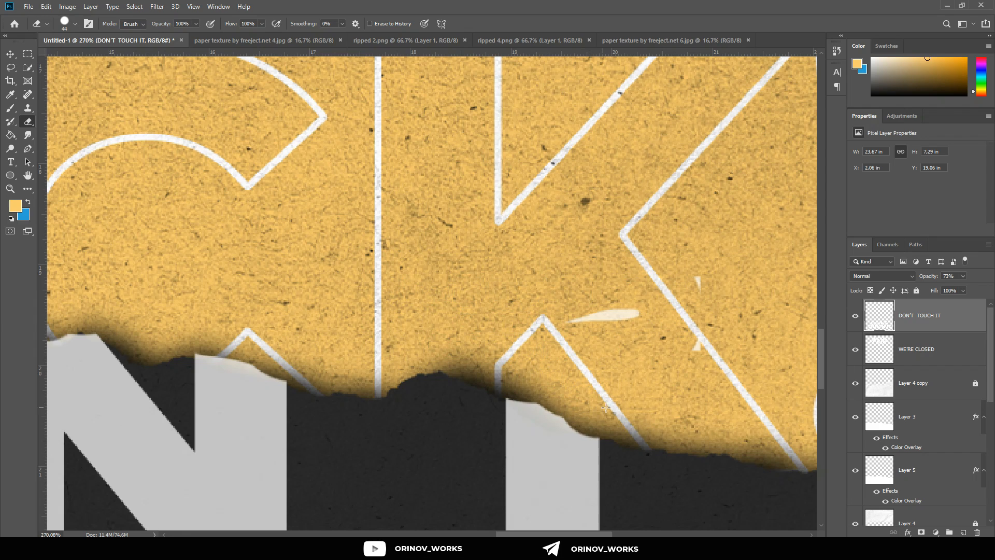
mouse_move(594, 350)
left_mouse_down()
mouse_move(603, 313)
mouse_move(699, 300)
left_mouse_up()
Step: Set the opacity of the DON’T TOUCH IT layer back to 100%
scroll(653, 375, "down", 10)
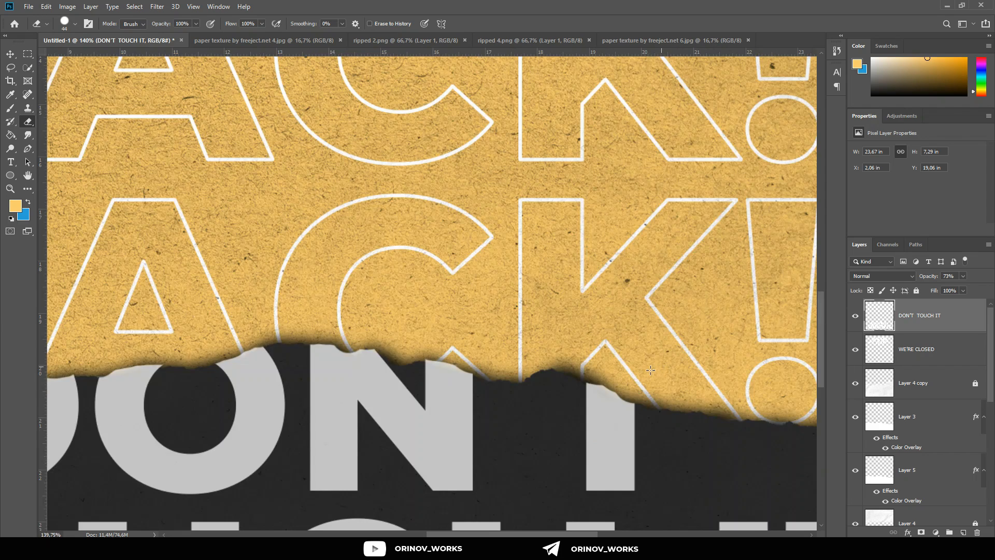
scroll(653, 375, "right", 4)
scroll(646, 377, "down", 1)
scroll(646, 377, "down", 2)
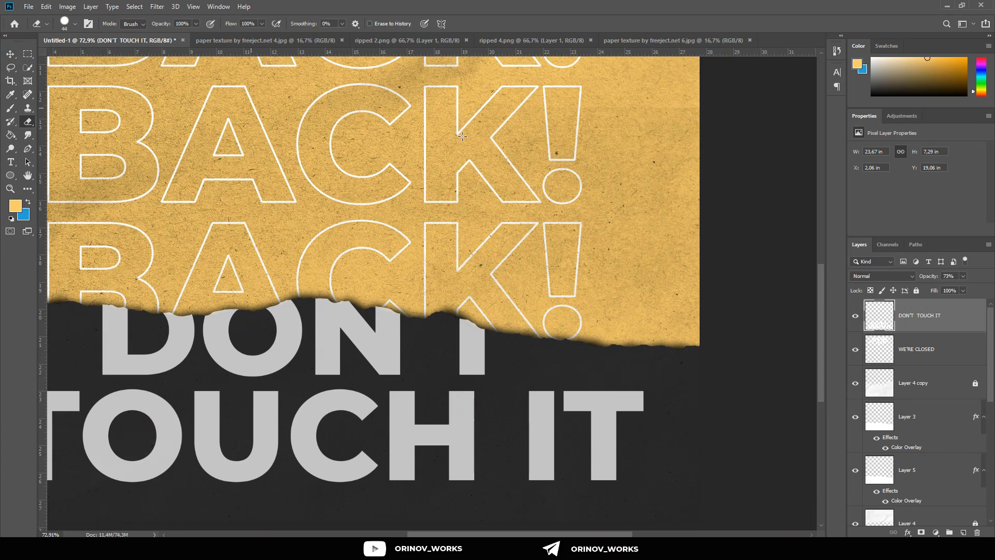
key("ctrl+z")
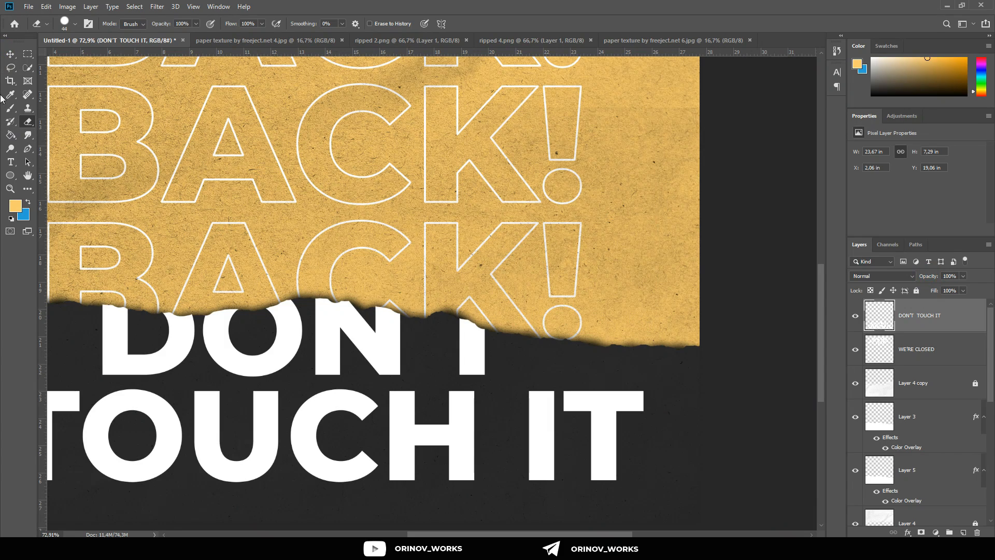
Step: Nudge the DON’T TOUCH IT layer up slightly to Y 19.04 in so the cut letters meet the torn edge
left_click(9, 54)
scroll(300, 262, "down", 10)
scroll(421, 405, "up", 5)
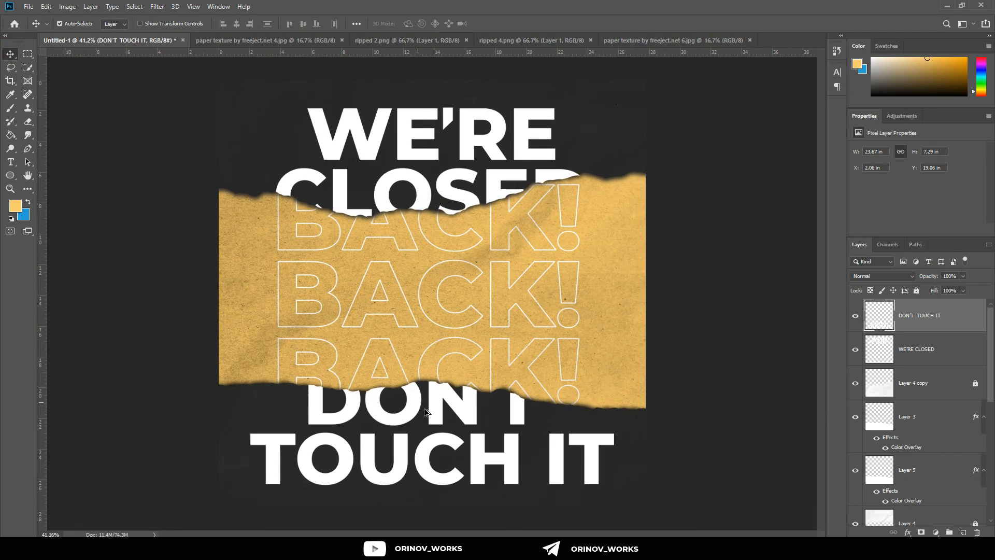
scroll(440, 431, "up", 6)
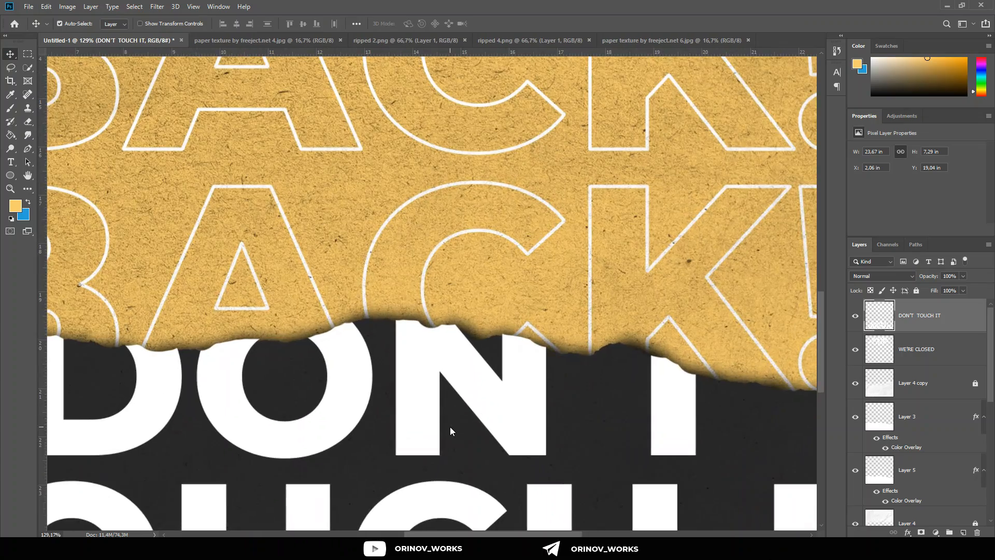
scroll(470, 392, "down", 7)
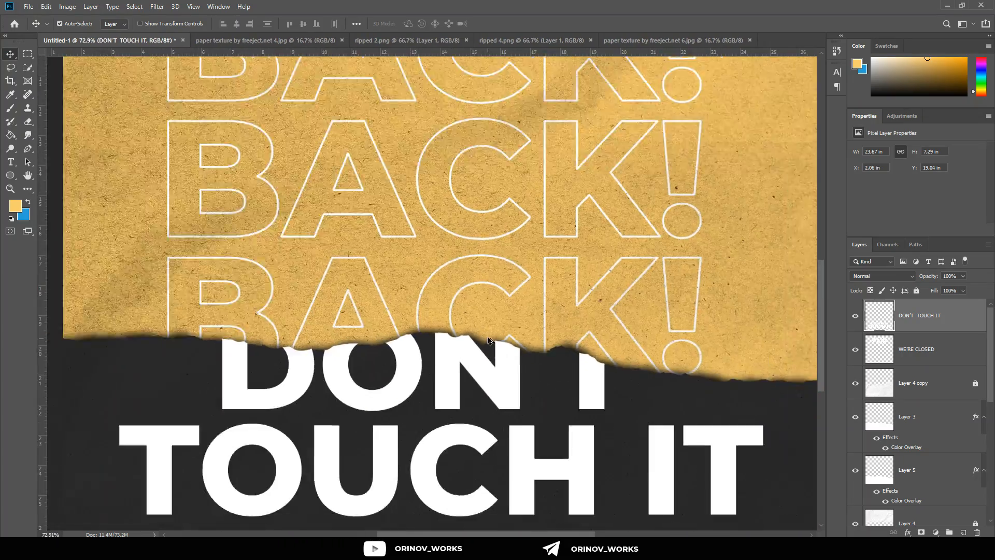
scroll(493, 331, "up", 3)
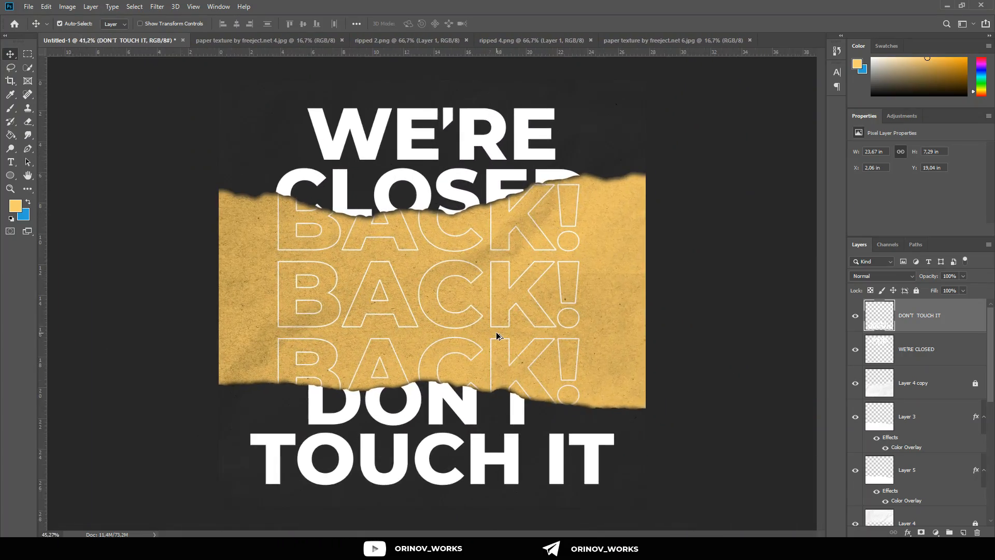
scroll(481, 319, "down", 3)
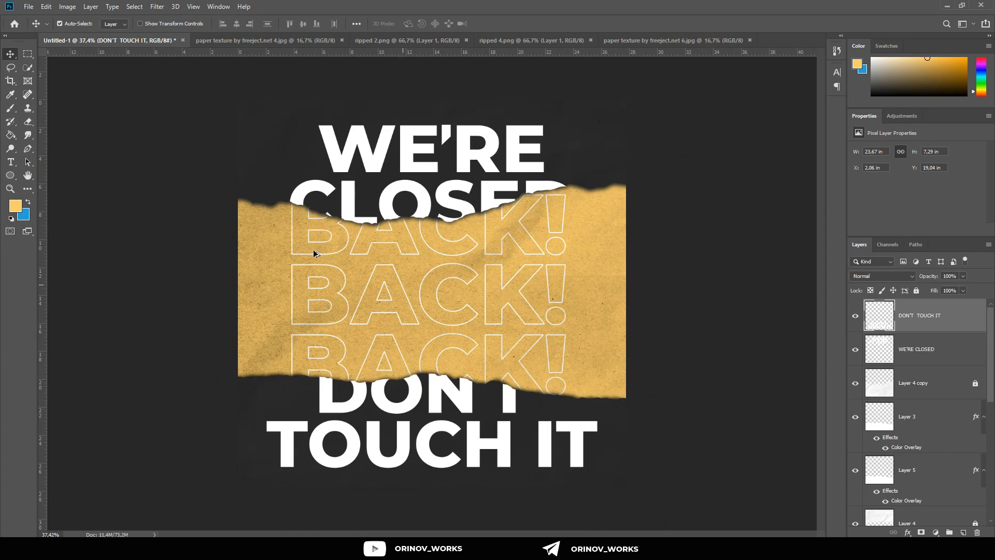
Step: Add a small white text line reading DESIGN BY ORINOV_GROUP on the yellow paper beside the outlined BACK! lettering
scroll(268, 280, "up", 5)
key("t")
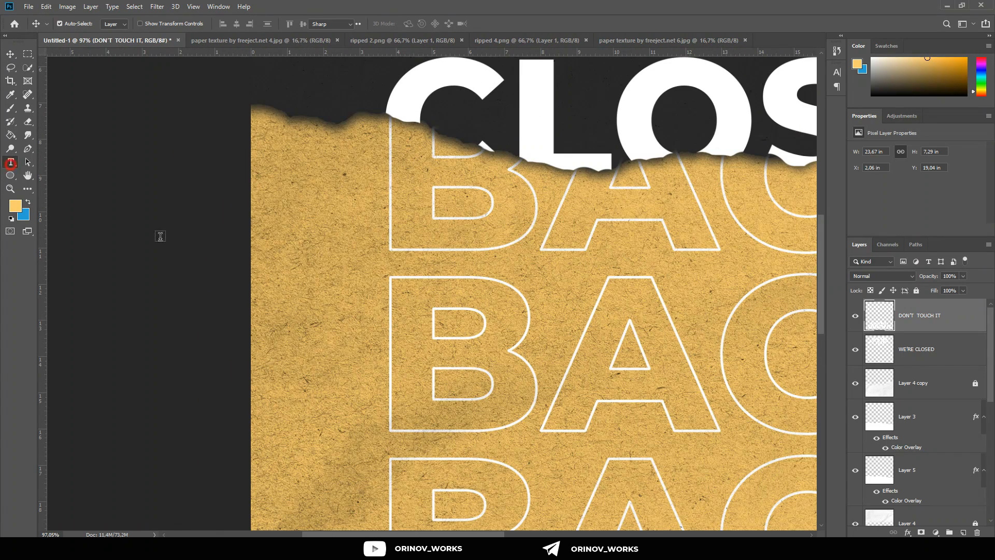
left_click(304, 329)
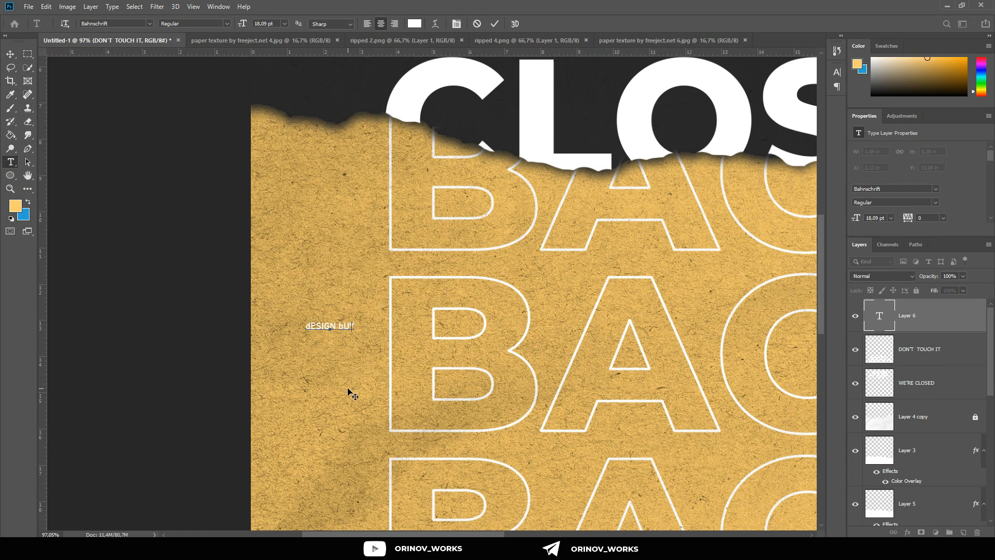
key("BackSpace")
key("BackSpace")
key("BackSpace")
key("BackSpace")
key("BackSpace")
key("BackSpace")
key("BackSpace")
key("BackSpace")
key("BackSpace")
key("BackSpace")
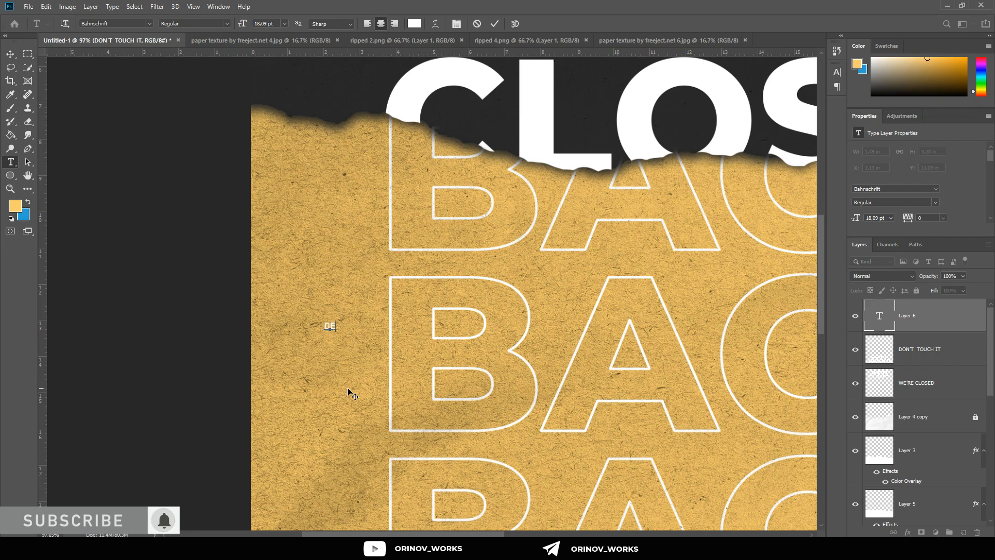
type("DESIGN BY ")
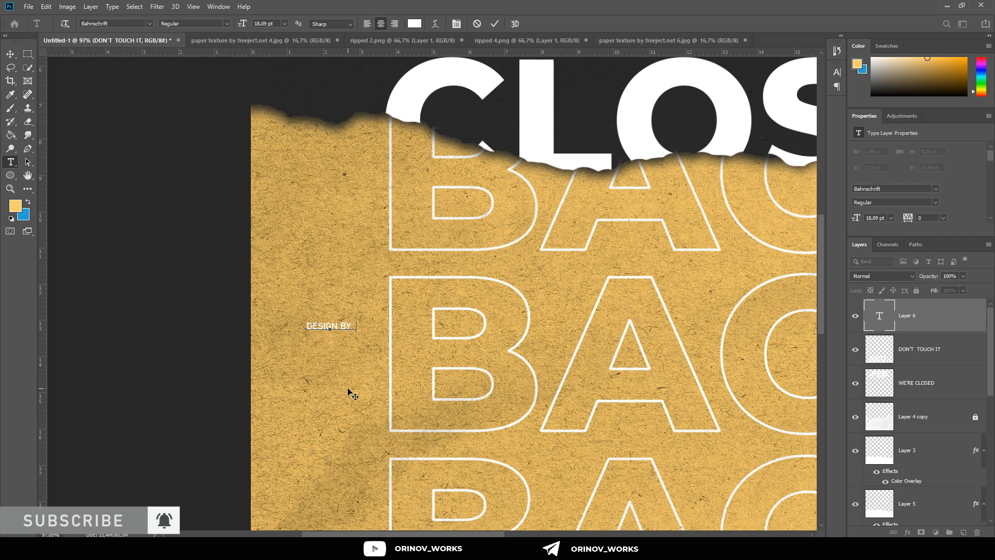
type("ORINOV_G")
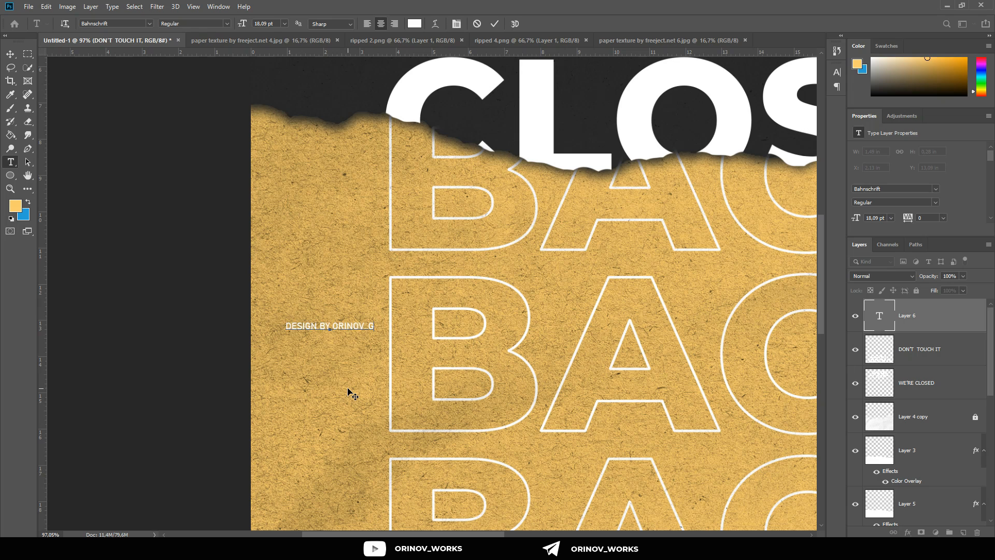
type("ROUP")
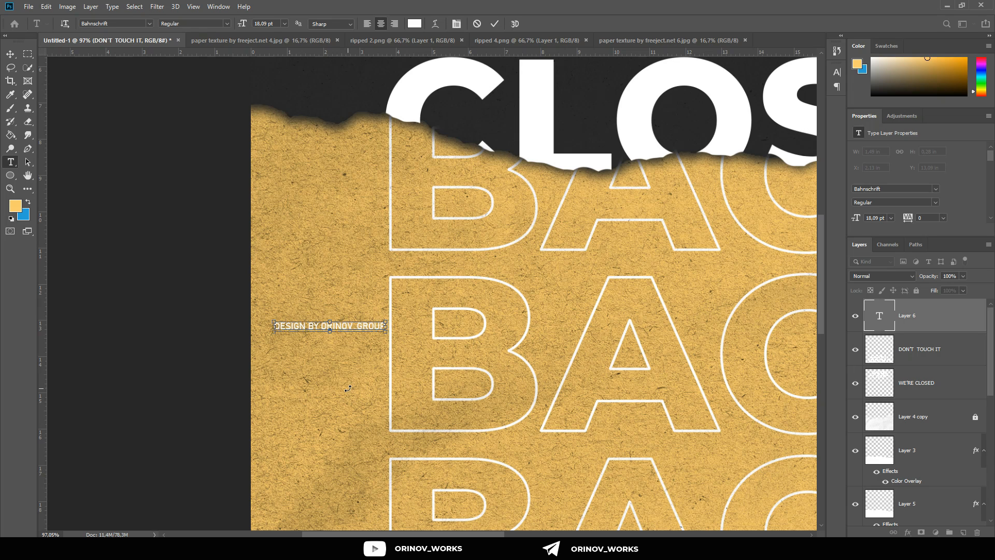
Step: Turn the DESIGN BY ORINOV_GROUP text vertical so it reads upward, and set its font to Montserrat Regular
key("ctrl+a")
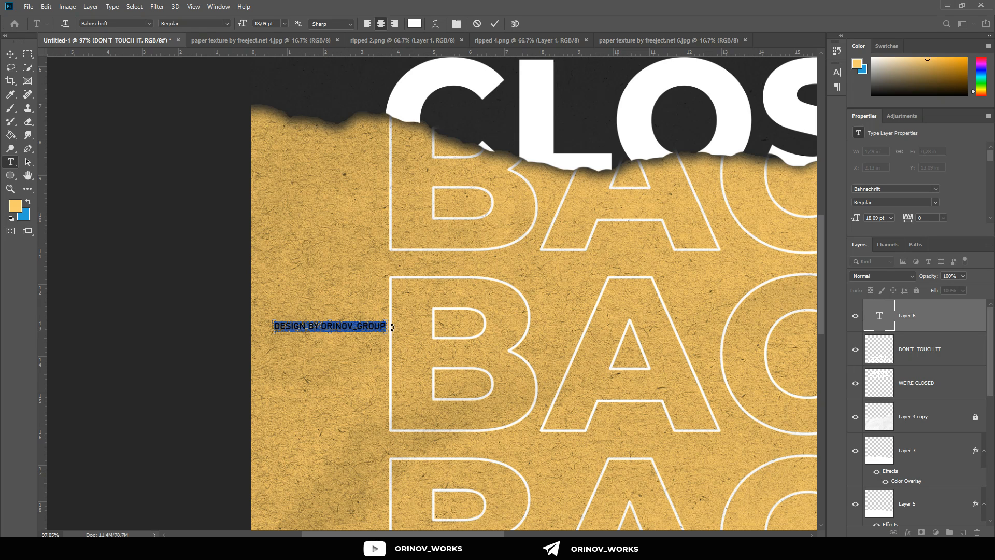
left_click_drag(392, 327, 327, 275)
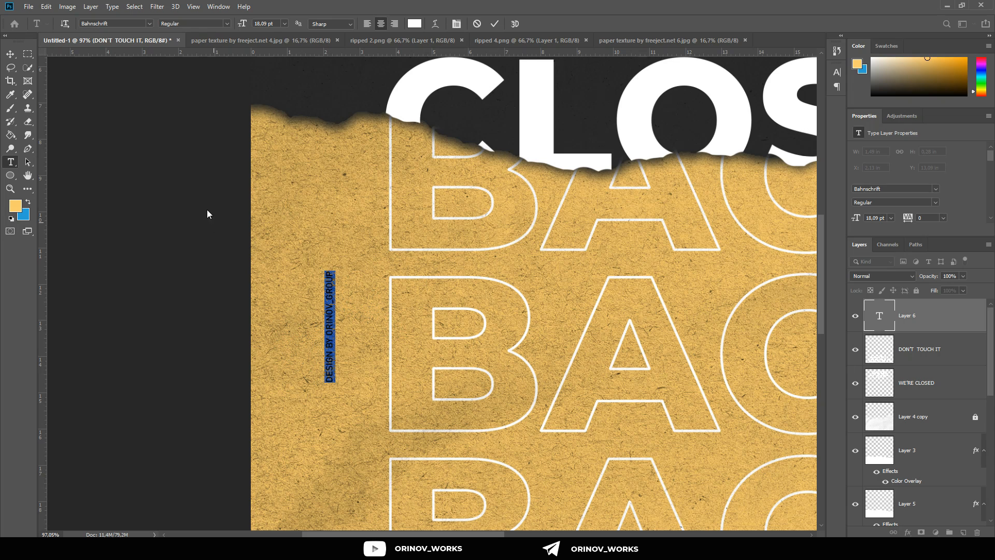
scroll(127, 23, "down", 6)
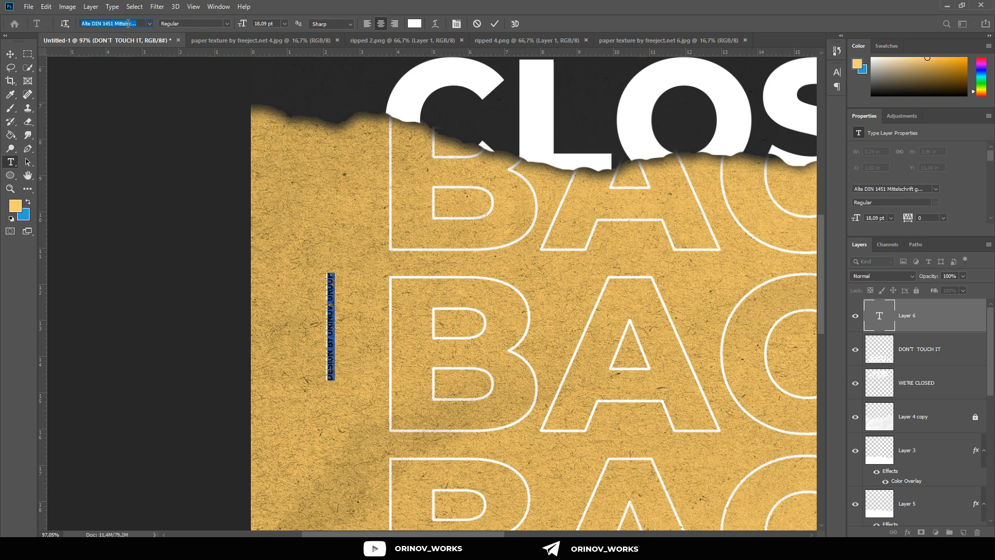
scroll(128, 24, "up", 8)
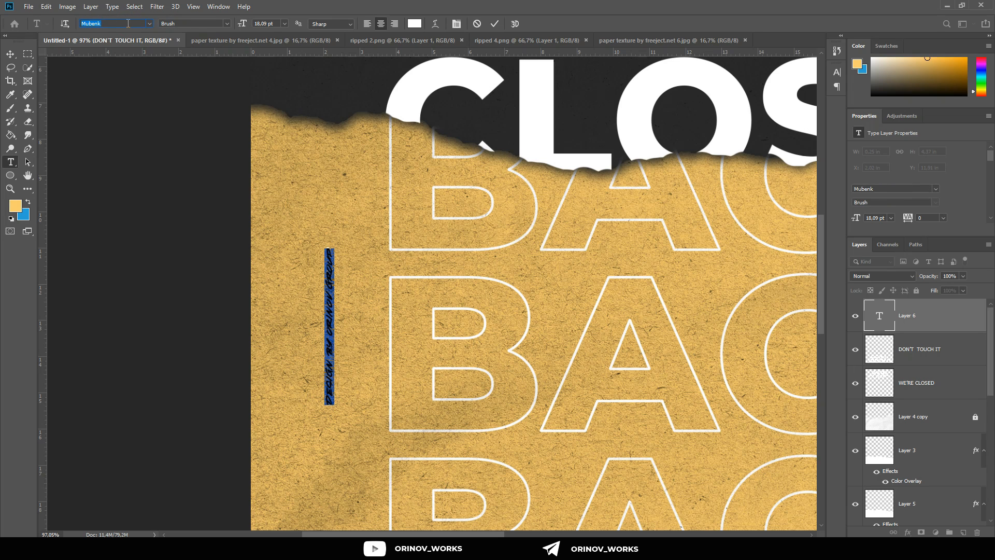
scroll(128, 23, "up", 3)
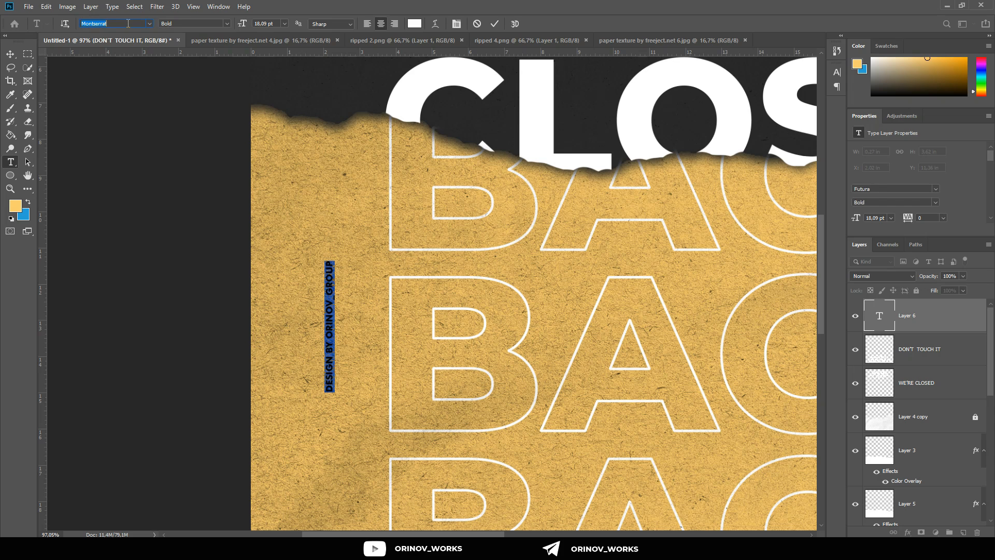
left_click(10, 54)
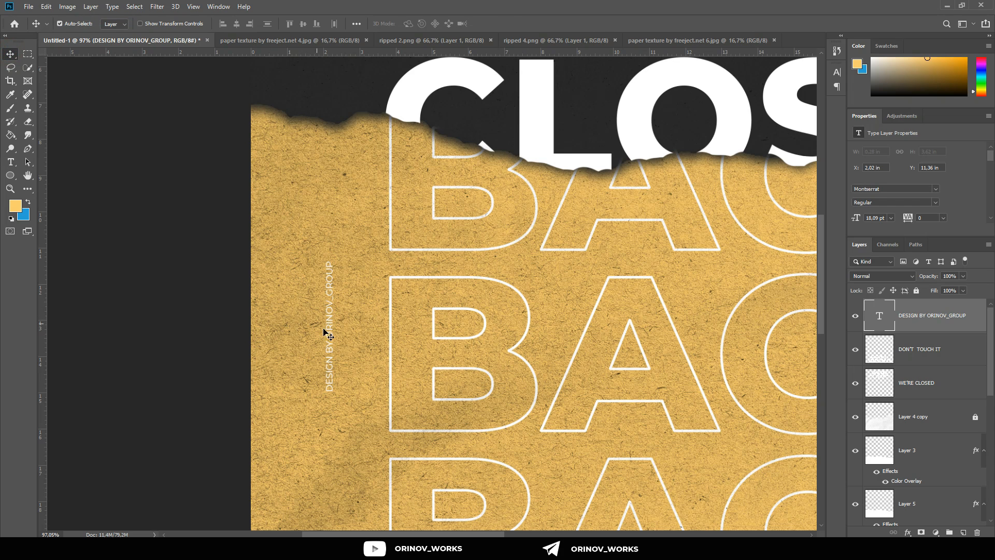
Step: Scale the vertical credit text to about 256% and place it near the yellow band's left edge at X 0.98 in, Y 9.23 in
left_click_drag(324, 332, 288, 348)
key("ctrl+t")
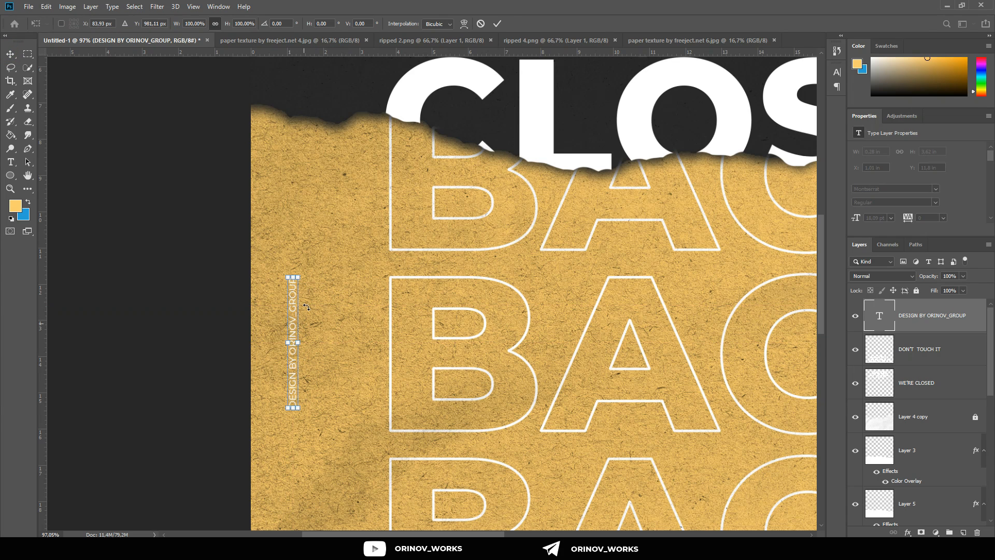
left_click_drag(298, 273, 344, 156)
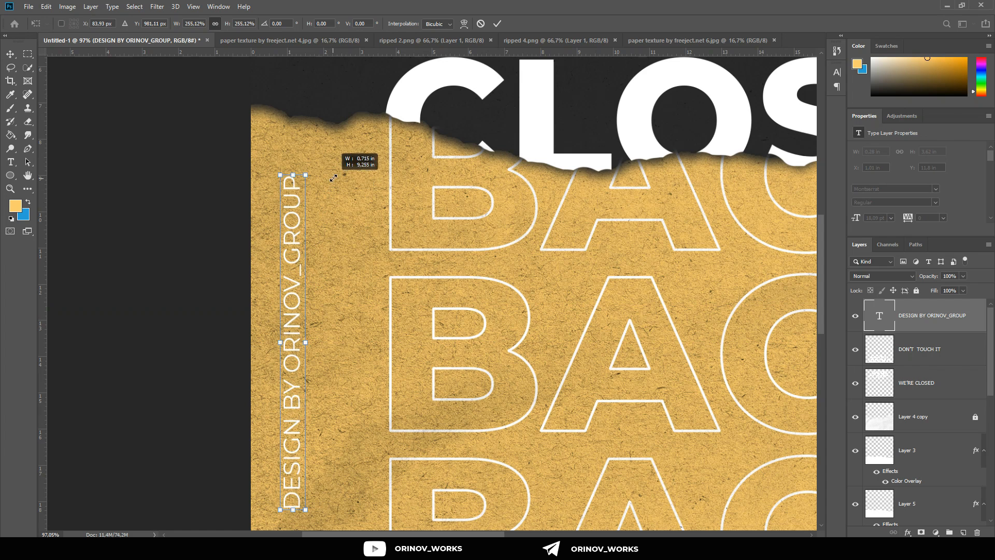
scroll(327, 209, "down", 1)
scroll(328, 209, "down", 5)
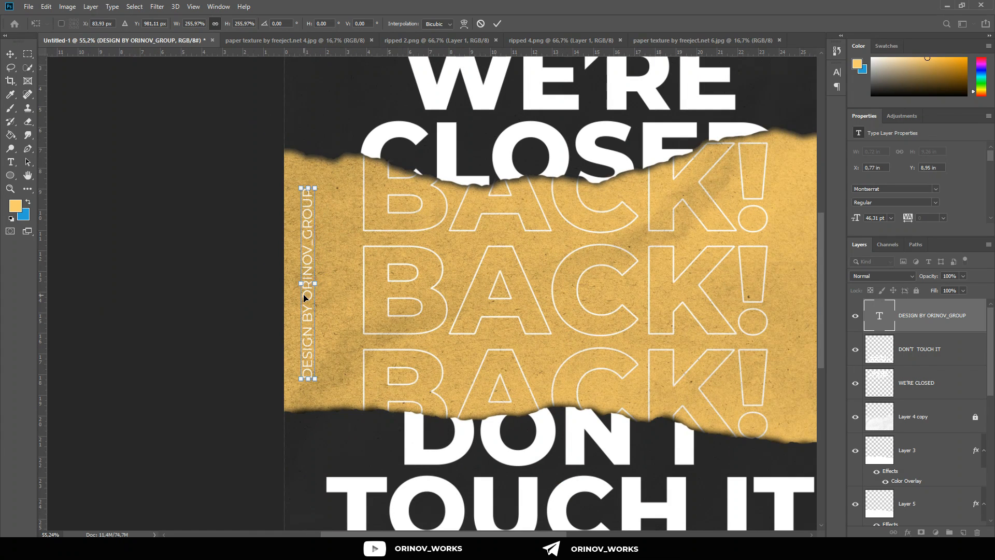
left_click(497, 24)
left_click_drag(306, 318, 311, 319)
Step: Duplicate the vertical credit text and place the copy near the yellow band's right edge at X 25.83 in, Y 9.59 in
scroll(311, 319, "right", 3)
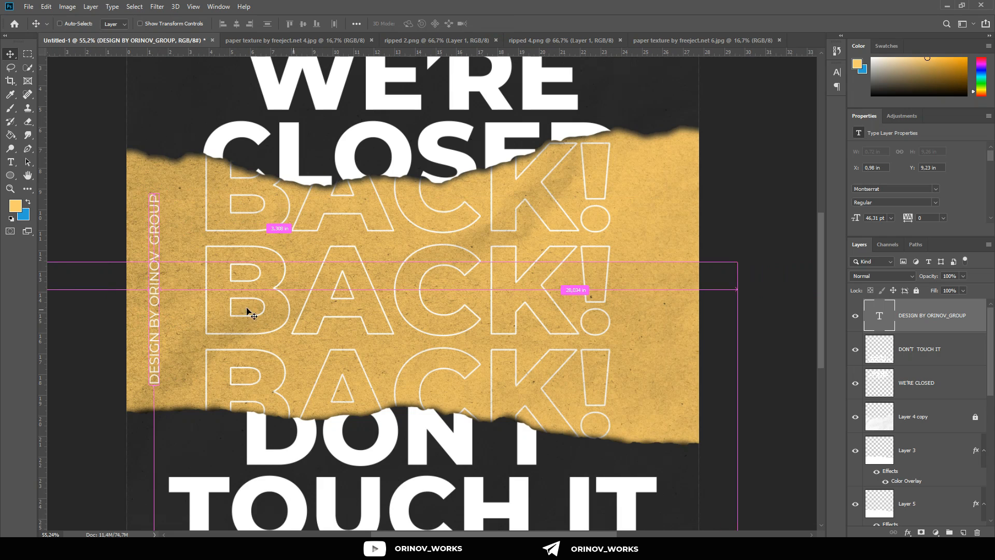
scroll(153, 322, "down", 4)
scroll(192, 321, "up", 3)
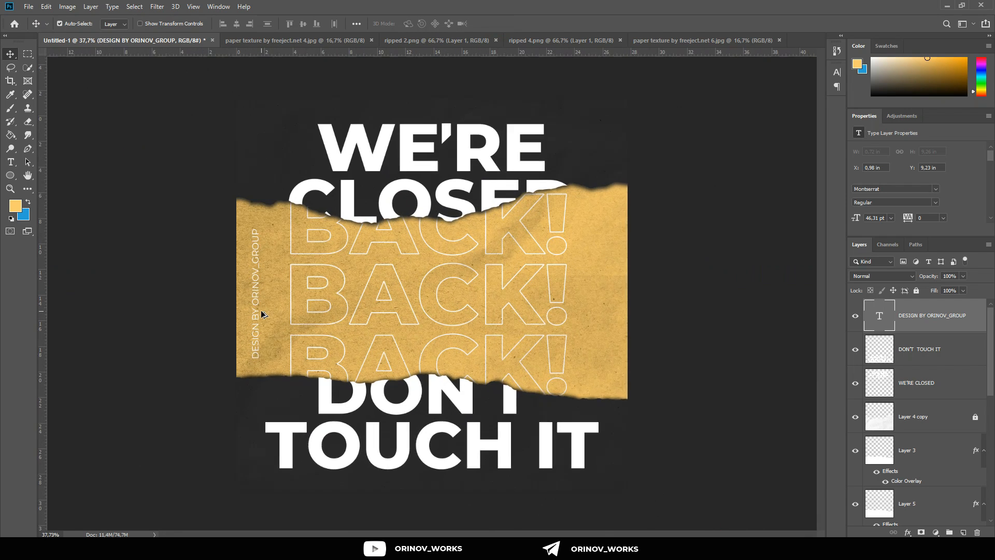
left_click_drag(217, 327, 684, 333)
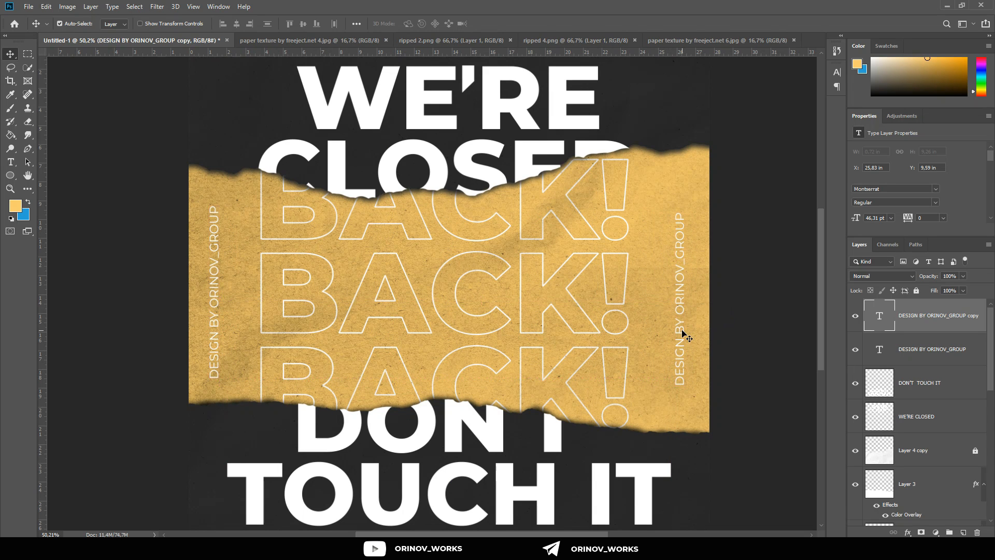
Step: Examine the whole composition and, close up, the torn edge where it cuts through the CLOSED lettering
scroll(684, 333, "down", 3)
scroll(554, 302, "up", 2)
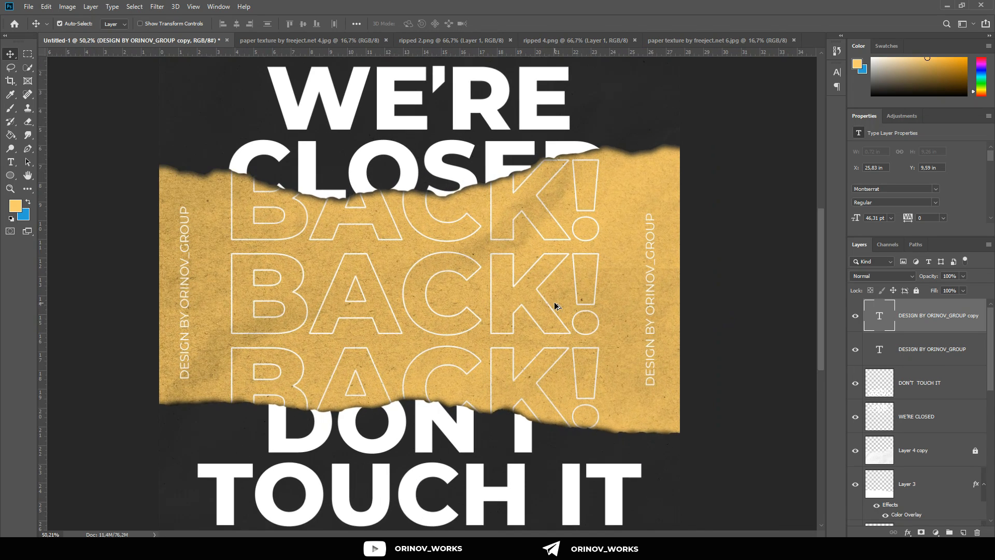
scroll(556, 305, "down", 2)
scroll(444, 220, "up", 1)
scroll(445, 220, "down", 1)
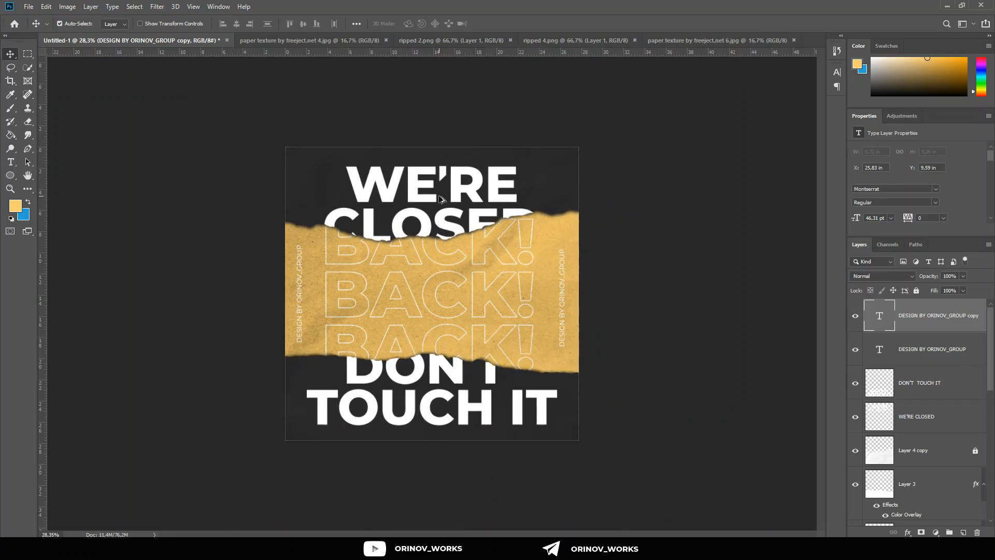
scroll(445, 220, "up", 3)
scroll(444, 219, "up", 3)
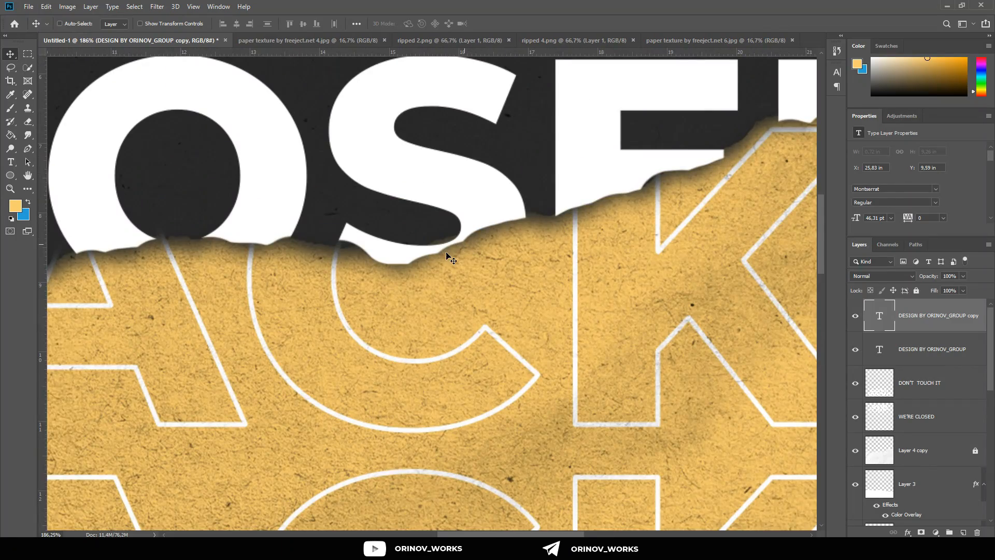
scroll(446, 252, "down", 4)
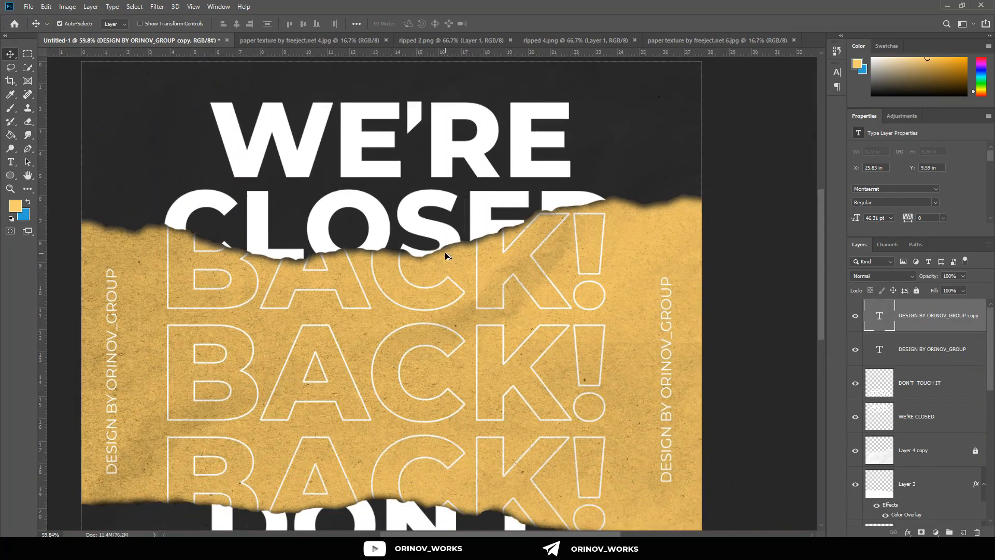
scroll(444, 252, "down", 2)
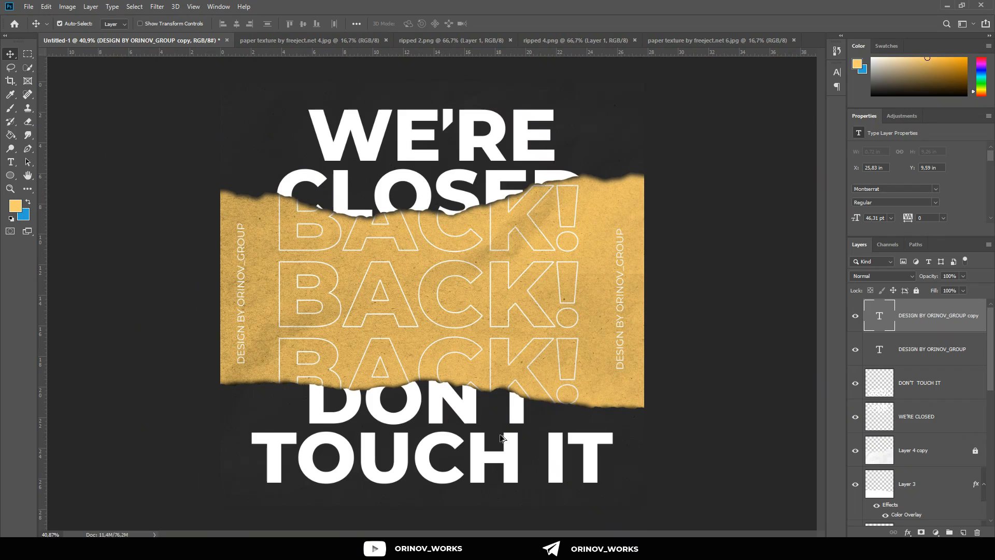